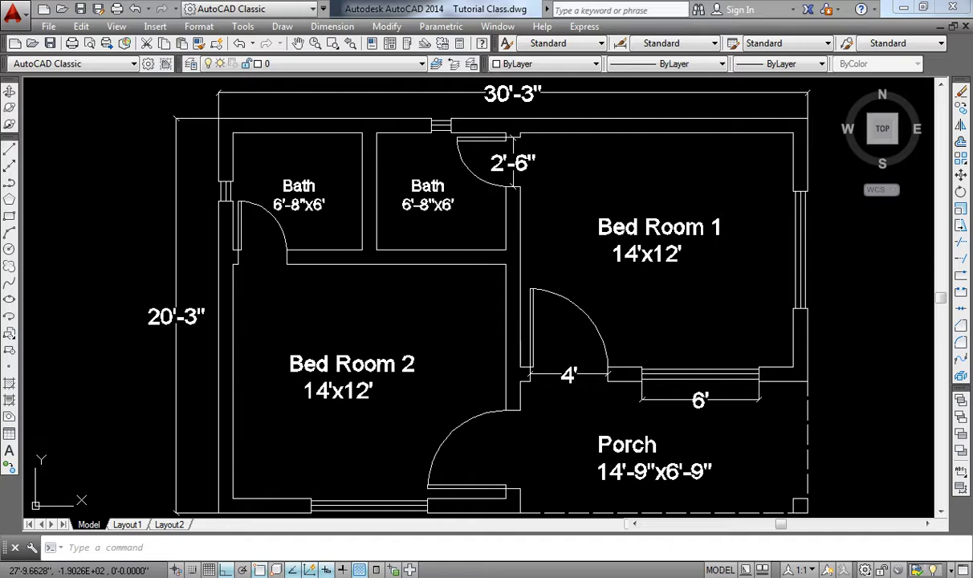
Draw a vertical line extending down from the midpoint of the porch's dashed front edge.
middle_drag(571, 353, 567, 332)
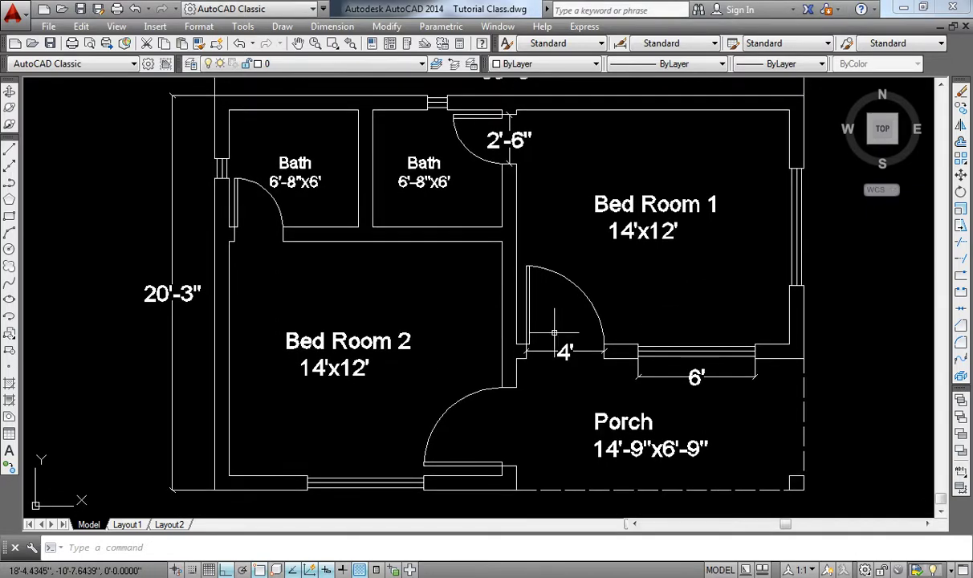
middle_drag(586, 402, 523, 351)
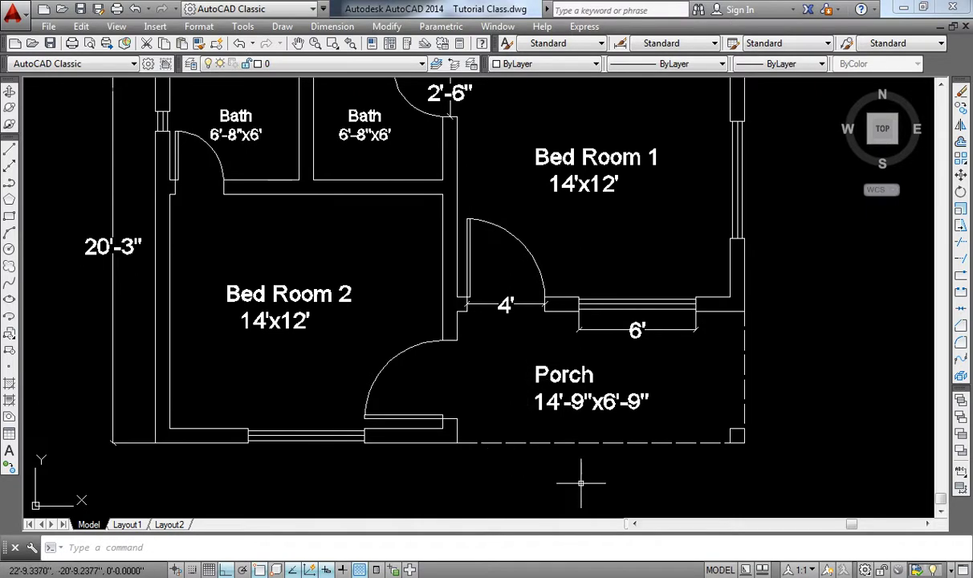
middle_drag(569, 413, 553, 394)
middle_drag(587, 435, 576, 421)
text(l)
key(Return)
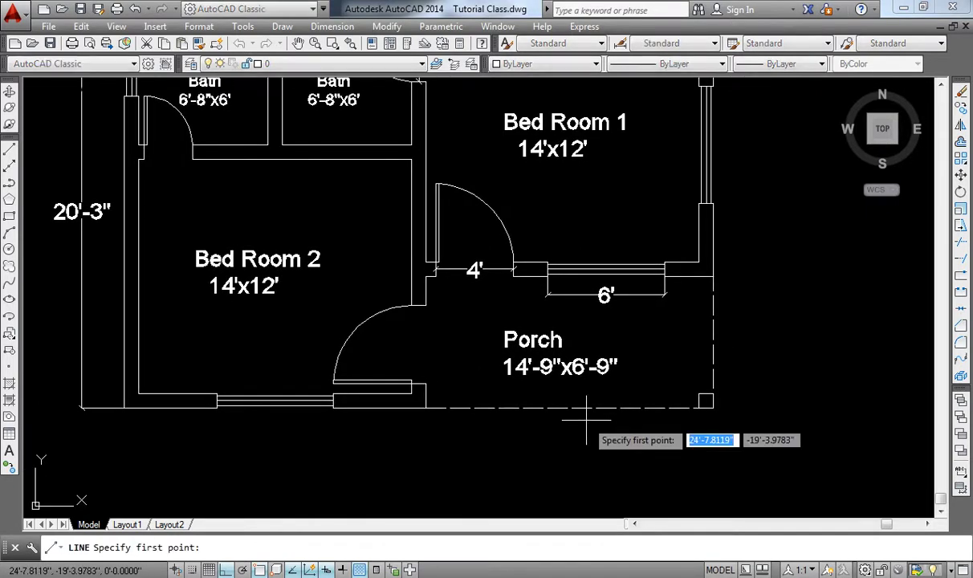
click(570, 408)
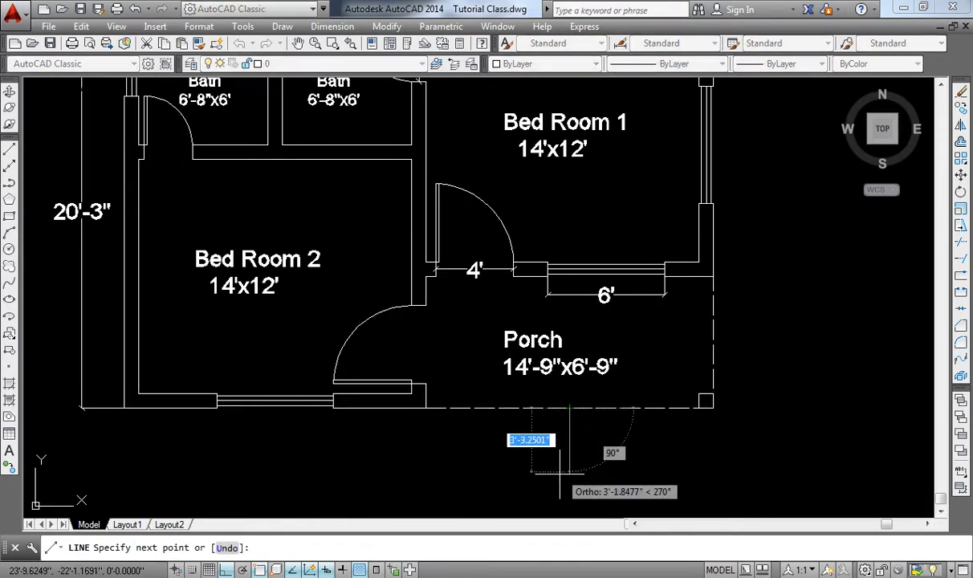
click(562, 487)
key(Return)
scroll(570, 466, up, 2)
middle_drag(571, 450, 560, 401)
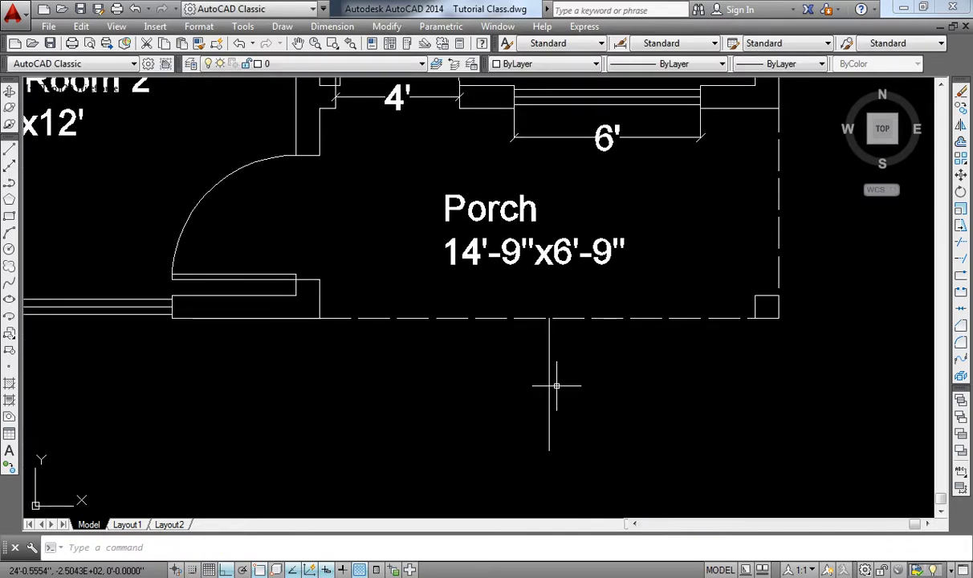
Offset the vertical line below the porch by 3' to both its right and left sides.
text(o)
key(Return)
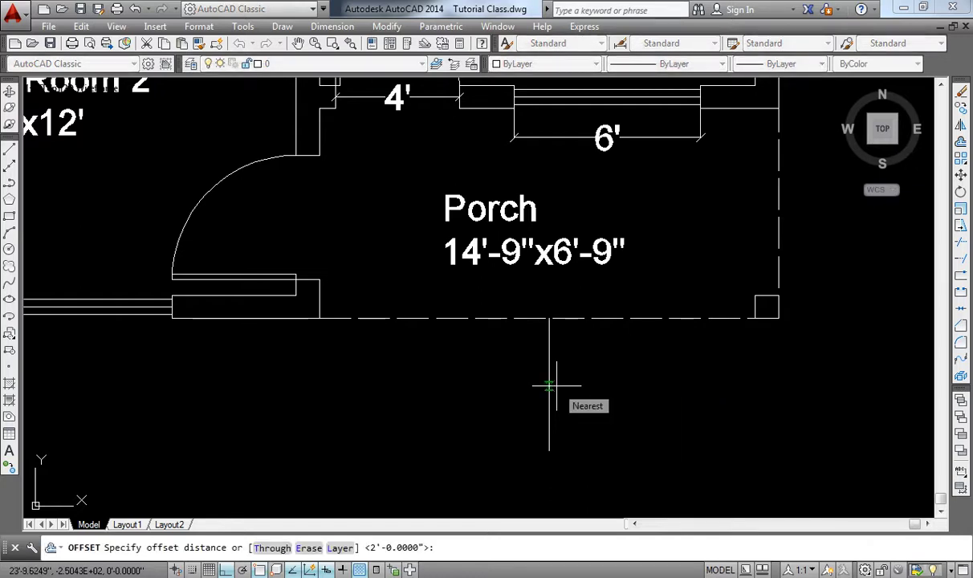
text(3)
key(Return)
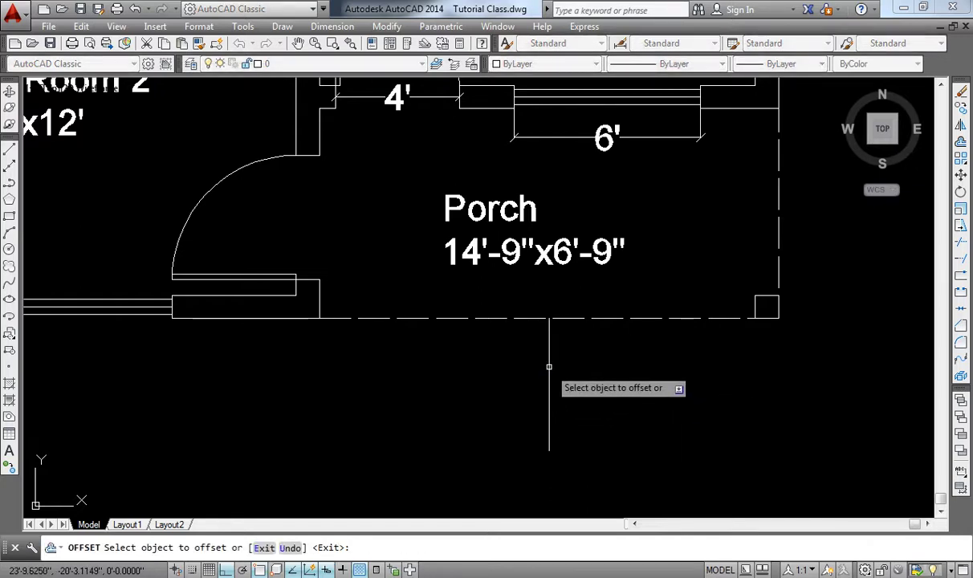
click(549, 357)
click(611, 348)
click(548, 350)
click(374, 358)
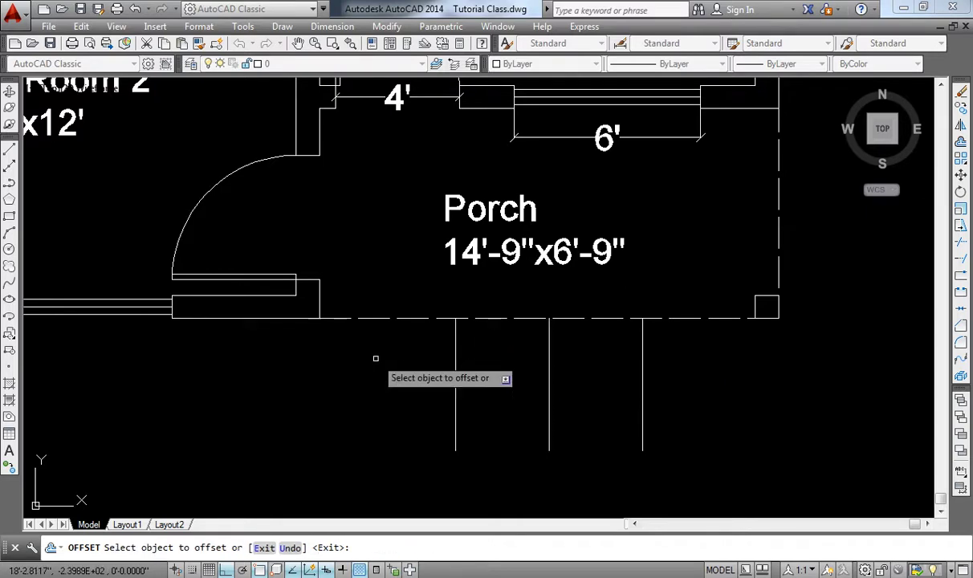
key(Return)
Draw a horizontal line along the porch edge joining the upper ends of the two outer offset lines.
text(l)
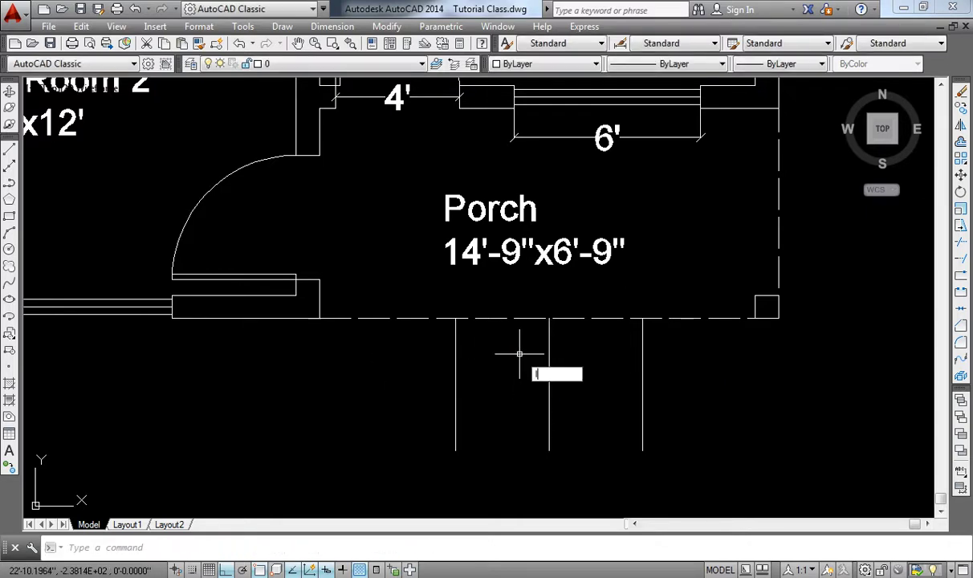
key(Return)
click(456, 319)
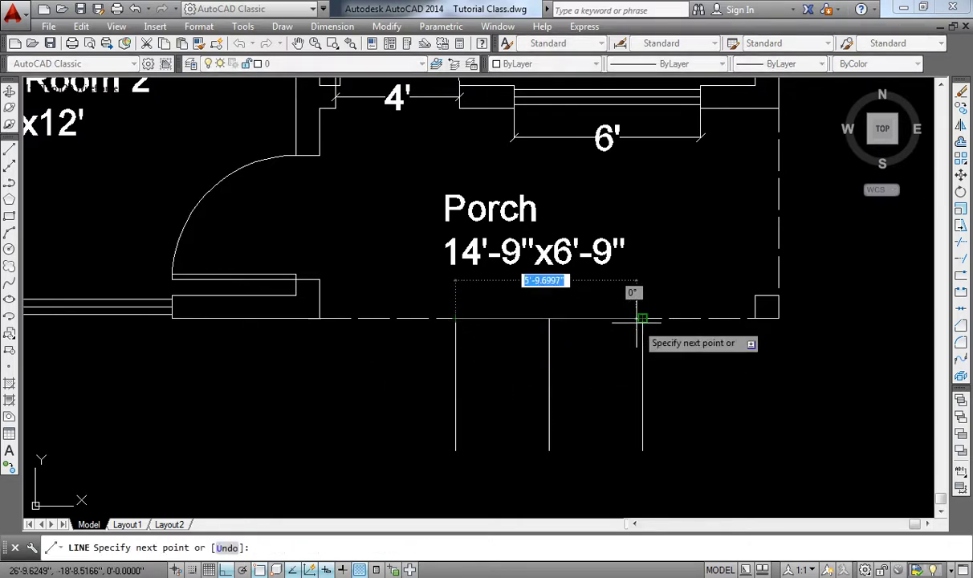
click(643, 319)
key(Return)
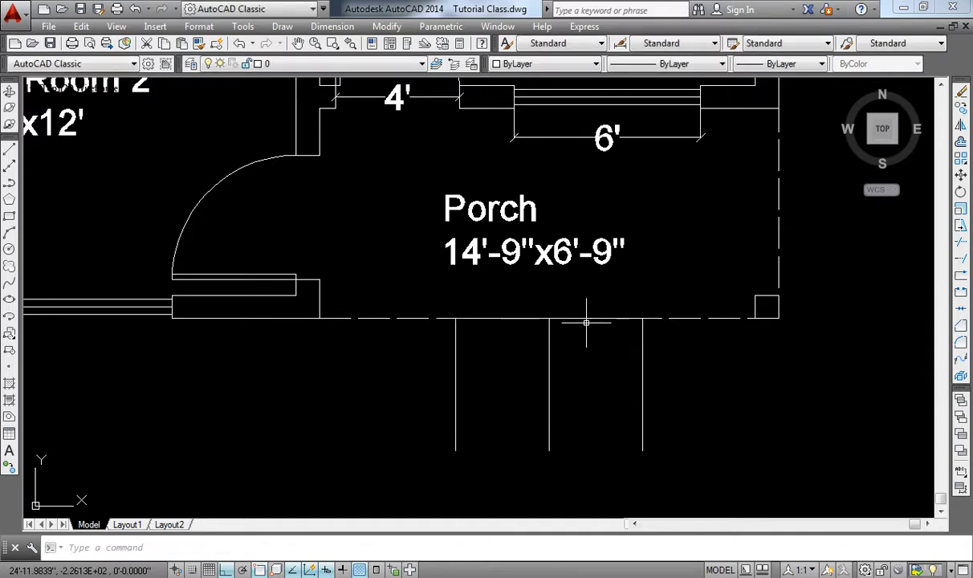
Offset the horizontal line downward four times at 10" spacing to form the porch stair treads.
text(o)
key(Return)
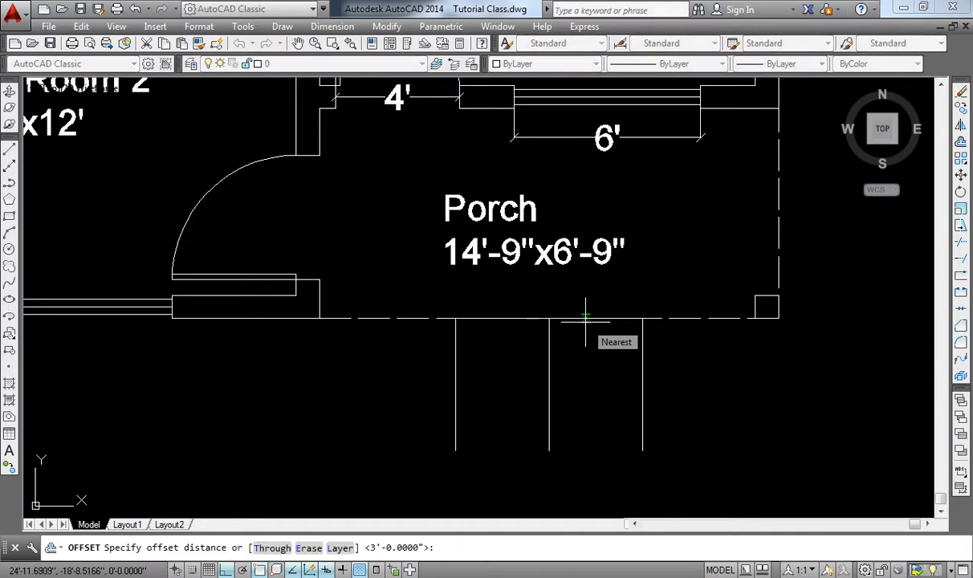
text(10)
key(Return)
click(586, 323)
click(587, 373)
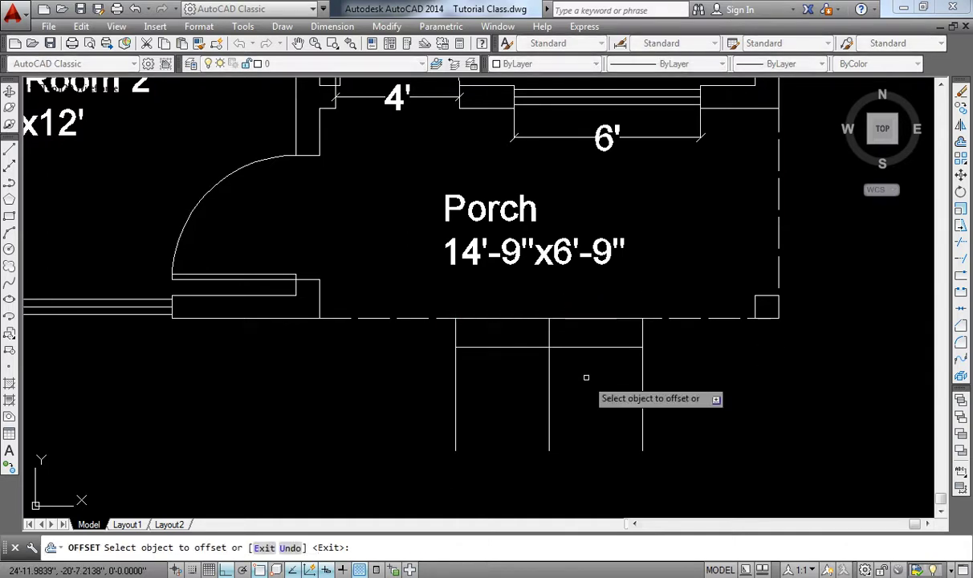
click(585, 347)
click(582, 368)
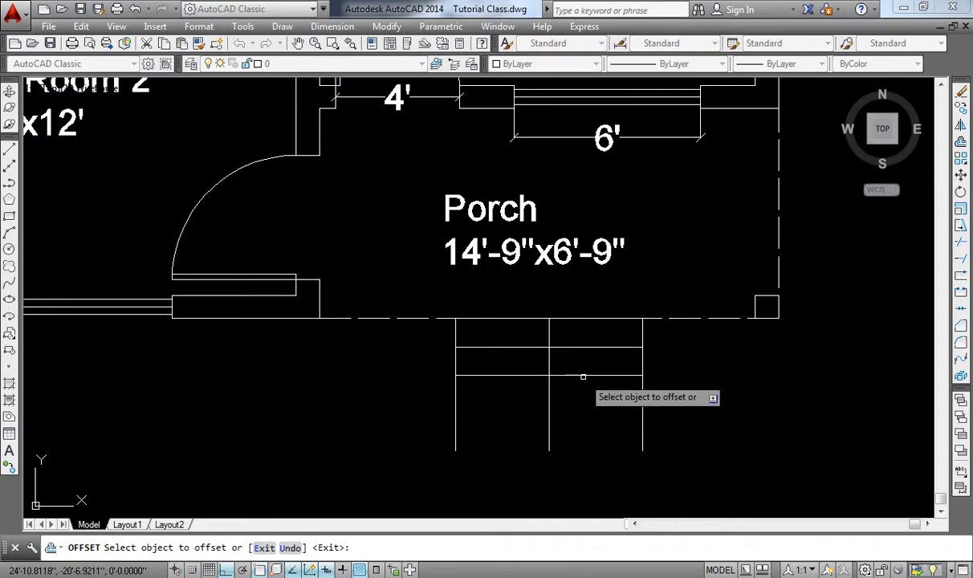
click(582, 375)
click(577, 407)
click(577, 405)
click(577, 438)
key(Return)
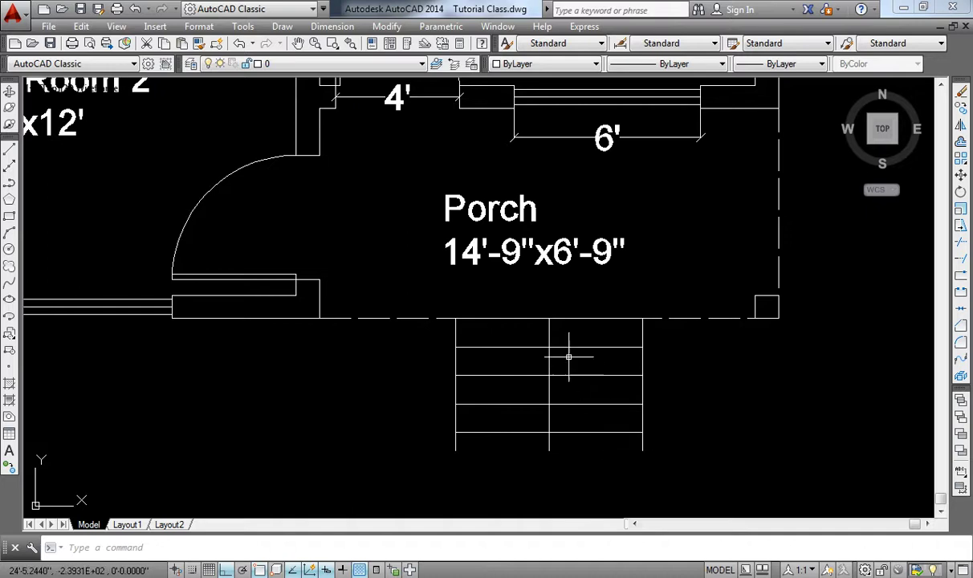
Erase the stair's middle vertical line and fillet the lowest tread line with both side lines to close the corners.
click(551, 329)
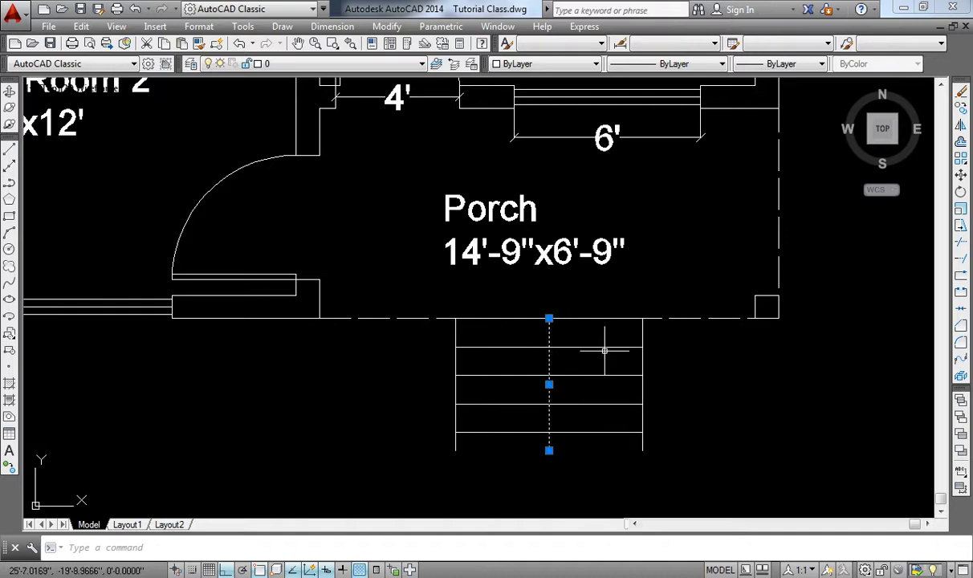
key(Return)
scroll(648, 450, up, 2)
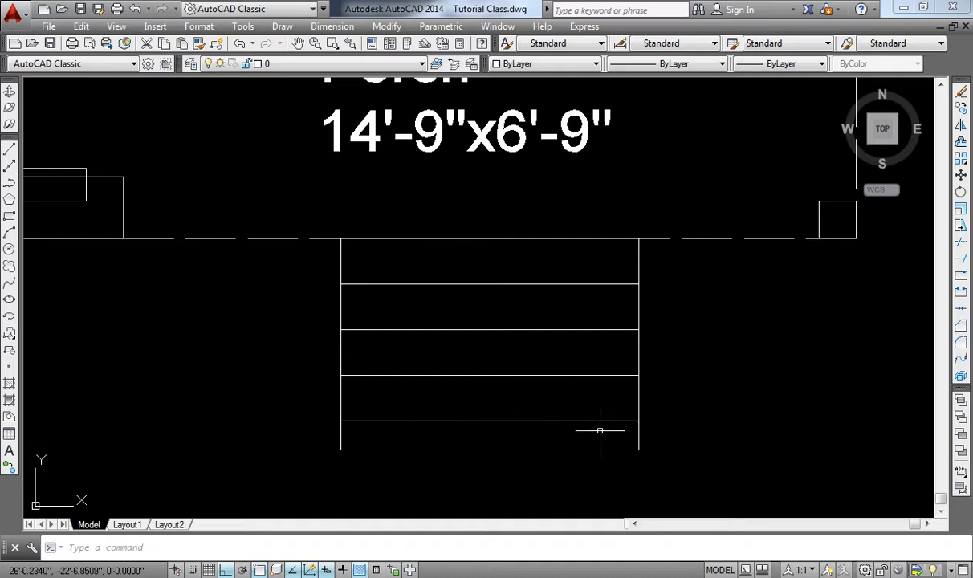
text(f)
key(Return)
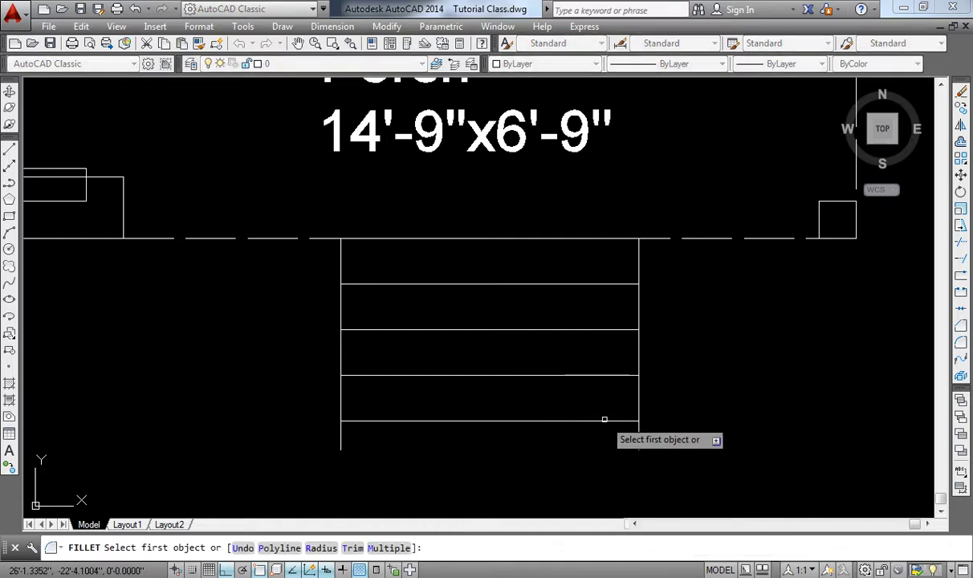
click(601, 421)
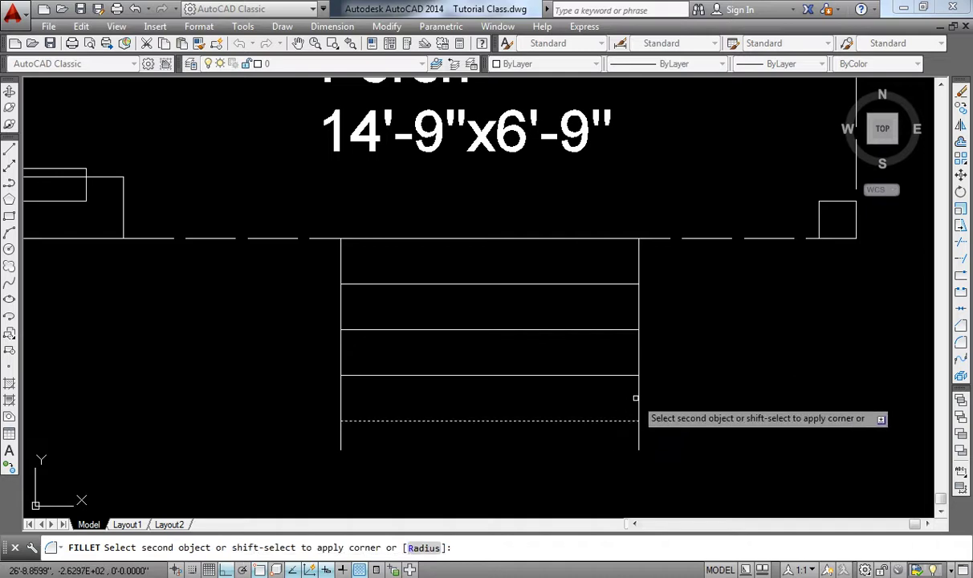
click(639, 421)
key(Return)
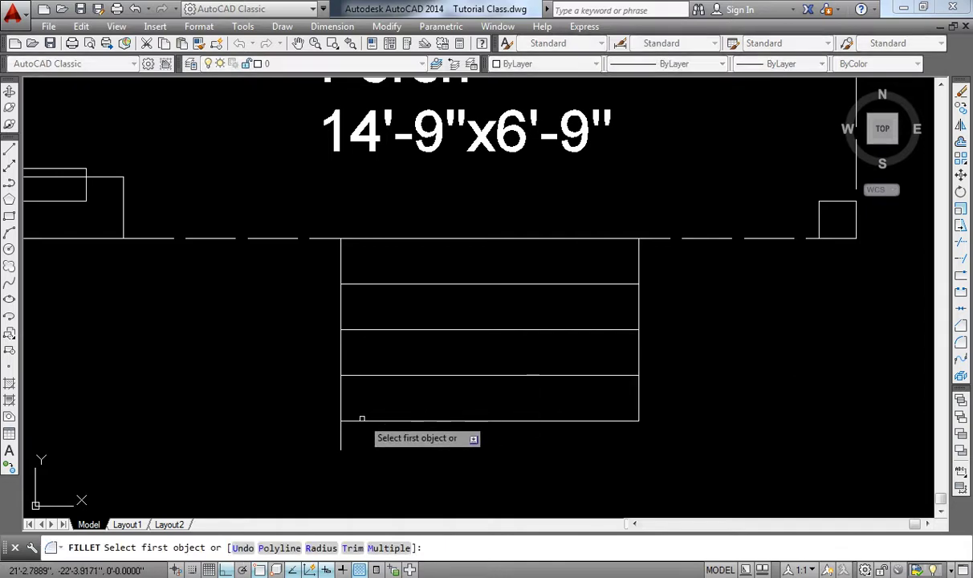
click(361, 421)
click(342, 399)
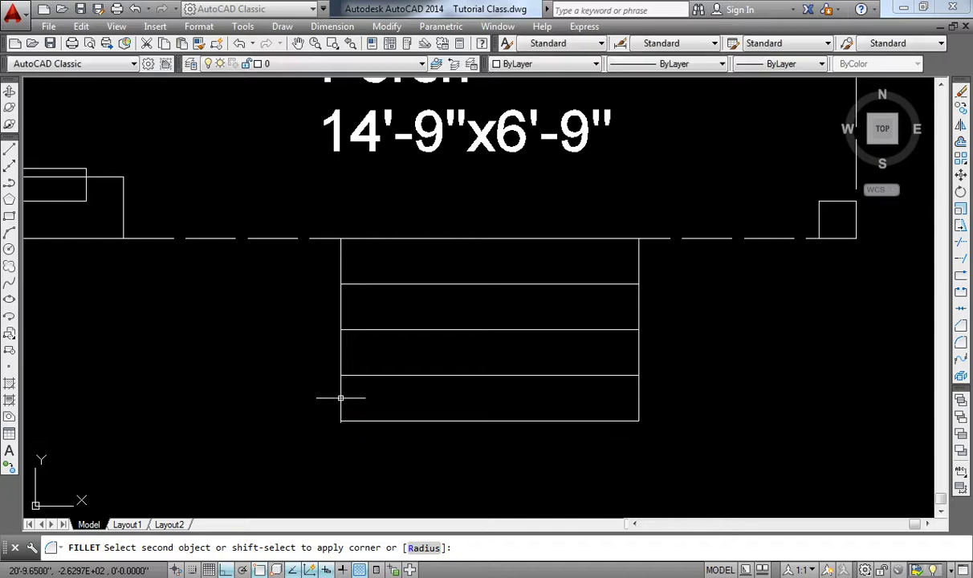
Place a vertical construction line through Bed Room 1's lower-right outer wall corner, using the Construction Line tool.
scroll(734, 351, down, 2)
scroll(737, 351, down, 3)
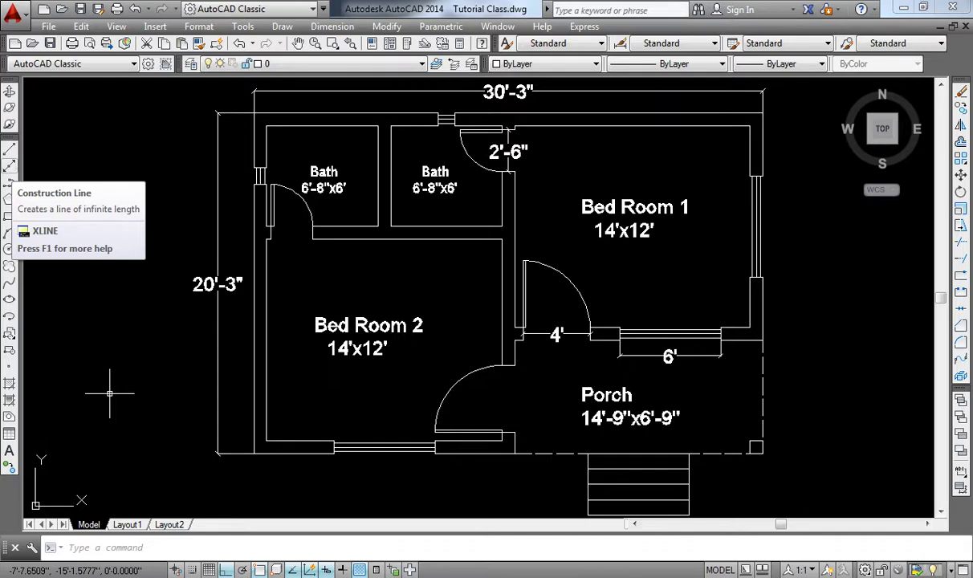
click(9, 166)
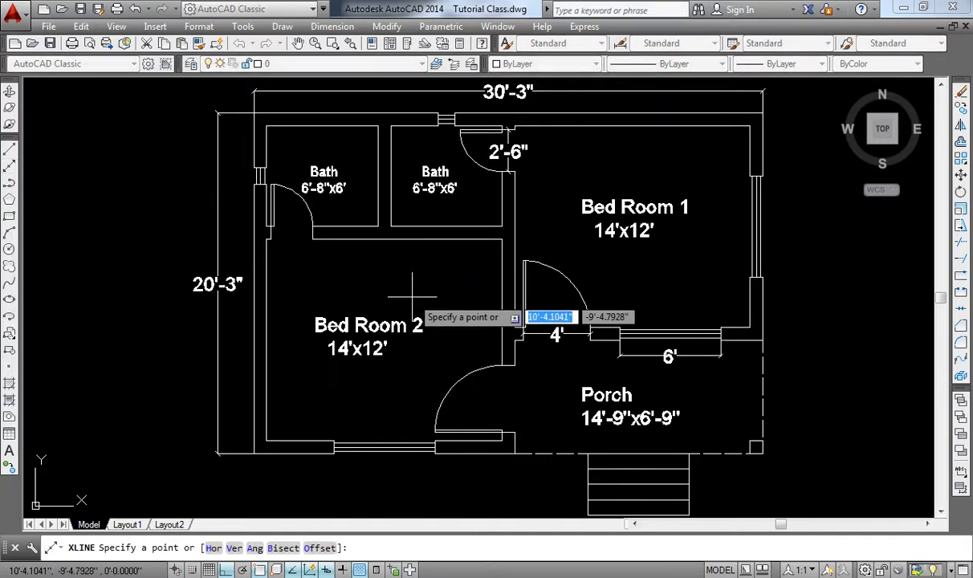
middle_drag(409, 481, 384, 315)
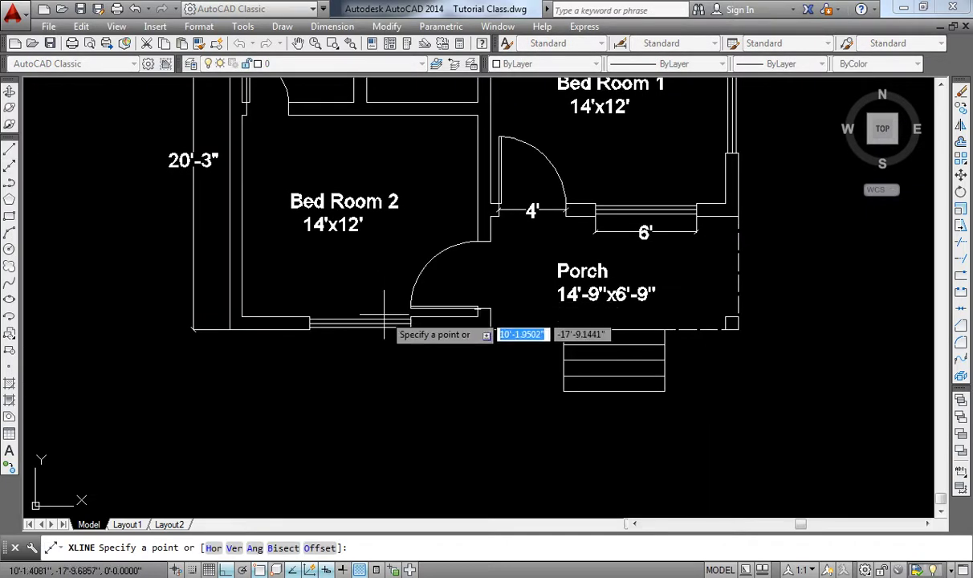
click(738, 215)
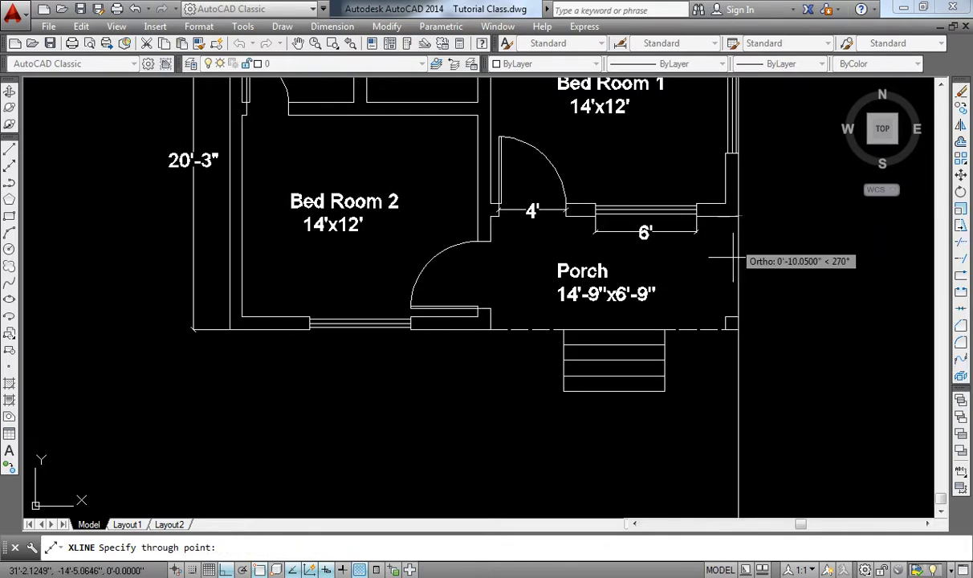
click(729, 450)
key(Return)
Add vertical construction lines through the lower-left and lower-right outer wall corners of Bed Room 2.
key(Return)
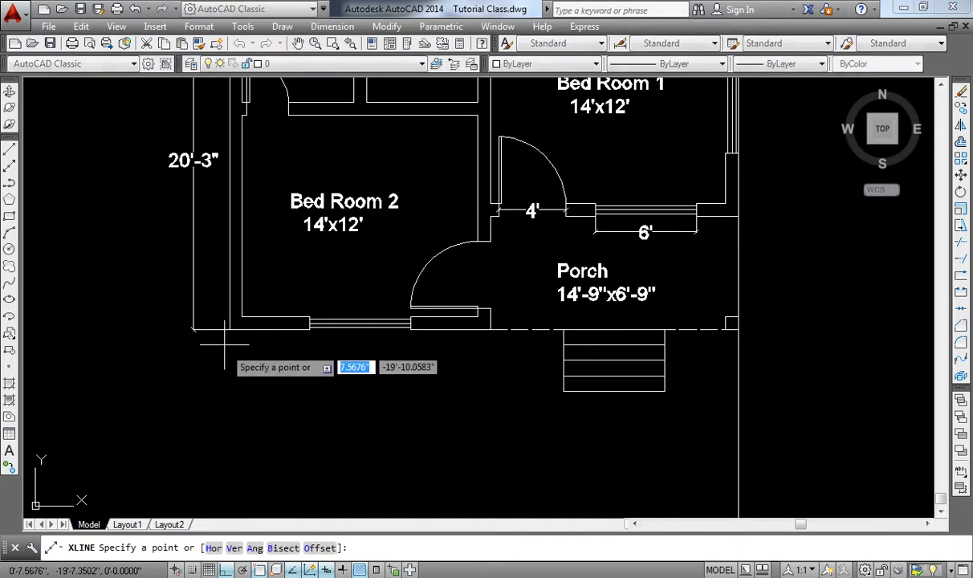
click(230, 329)
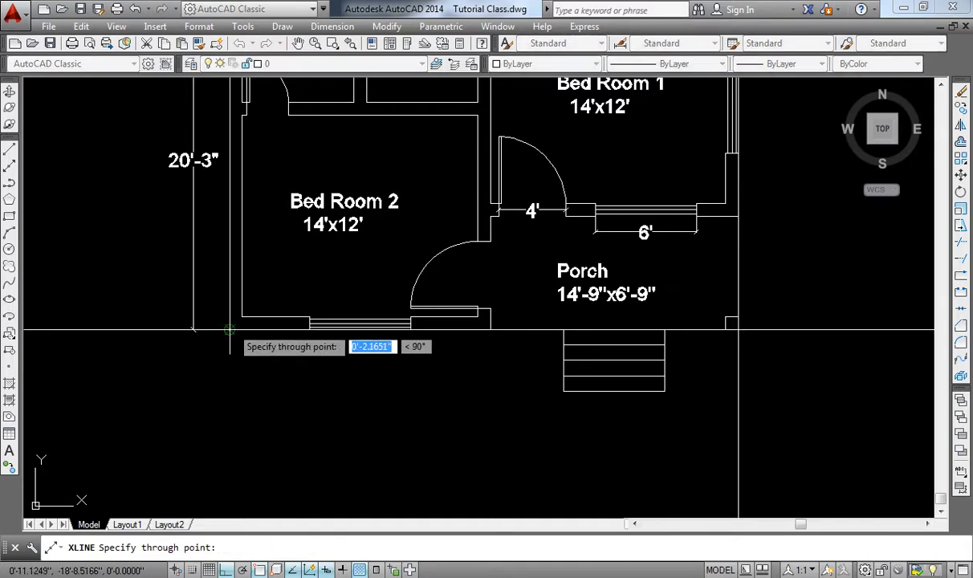
click(254, 393)
key(Return)
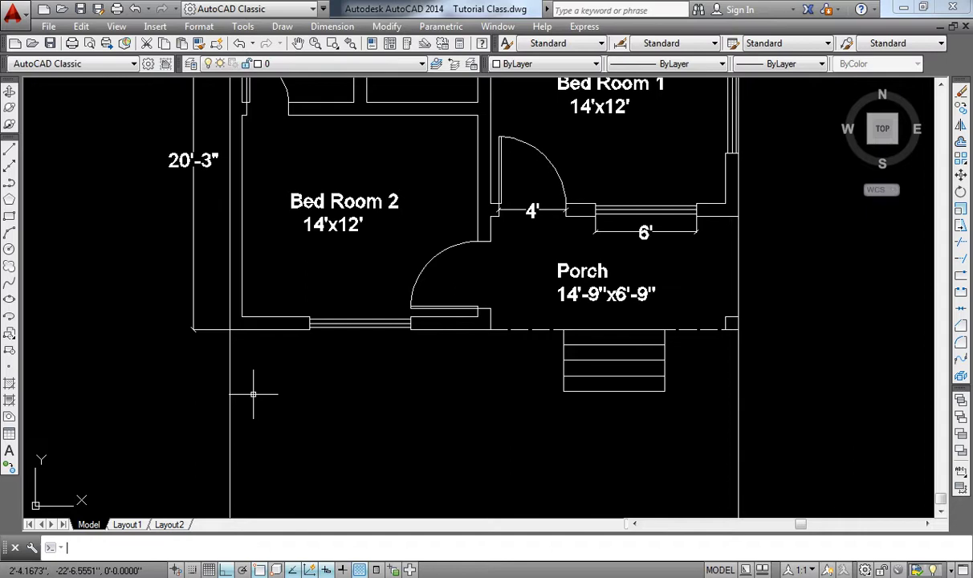
key(Return)
click(491, 329)
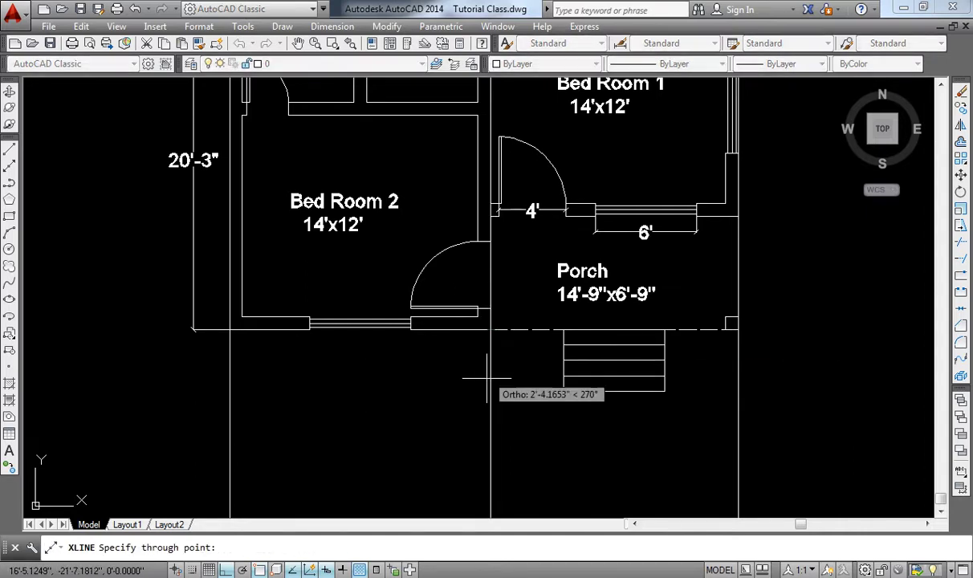
click(481, 398)
key(Return)
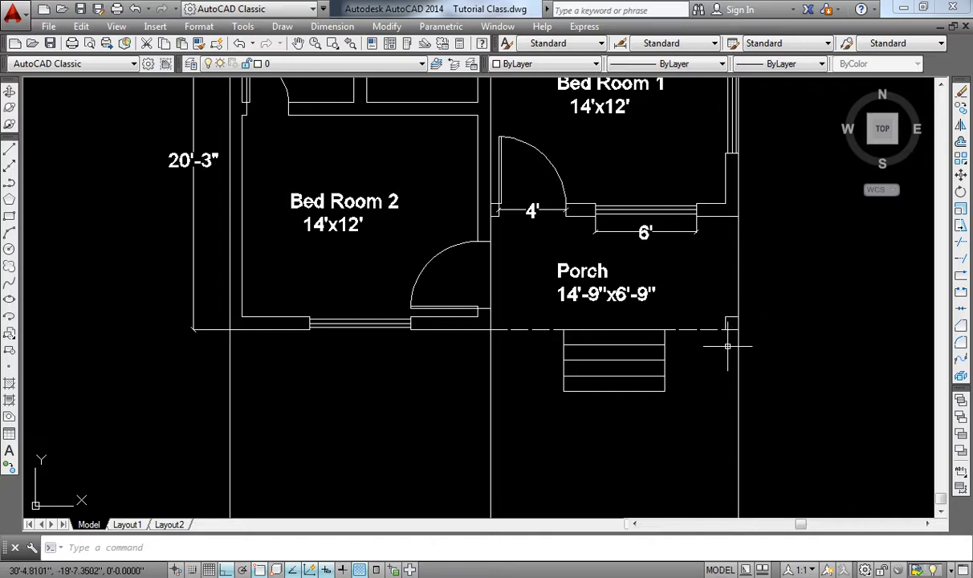
Add vertical construction lines through the left and right edges of Bed Room 2's front window.
scroll(314, 329, up, 4)
text(l)
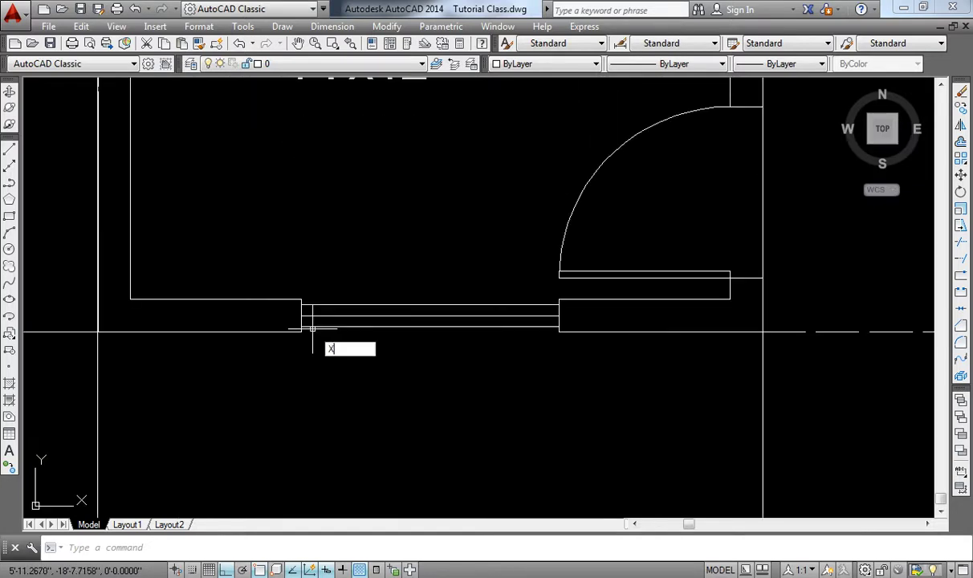
key(Return)
click(302, 331)
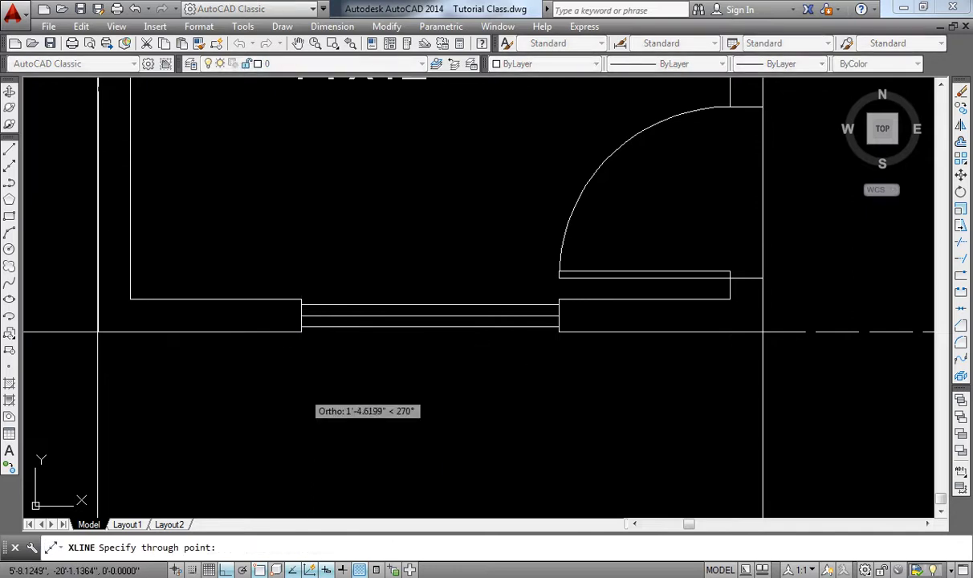
click(301, 373)
key(Return)
key(Return)
click(559, 331)
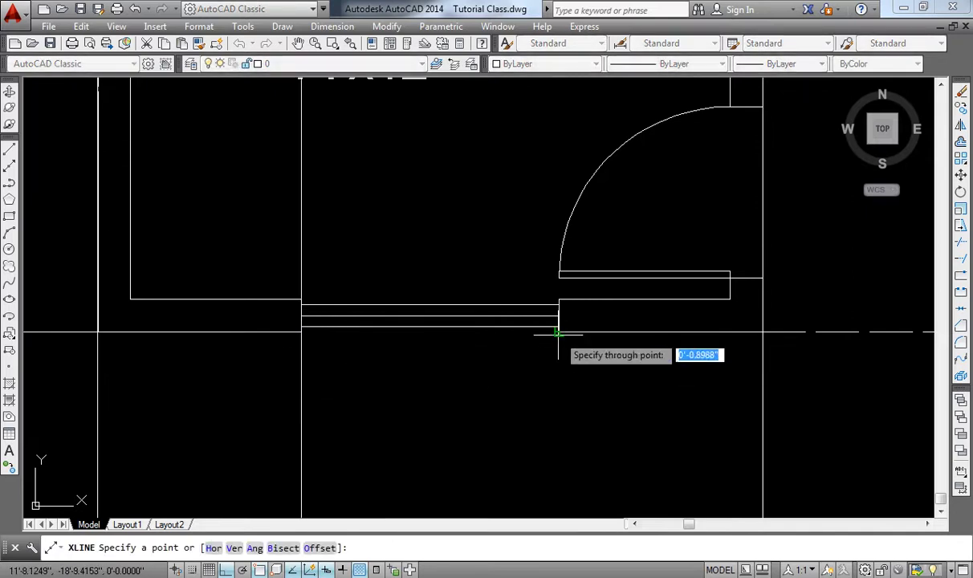
key(Escape)
Add vertical construction lines through both edges of Bed Room 1's 6' front window facing the porch.
scroll(558, 408, down, 3)
scroll(594, 277, up, 6)
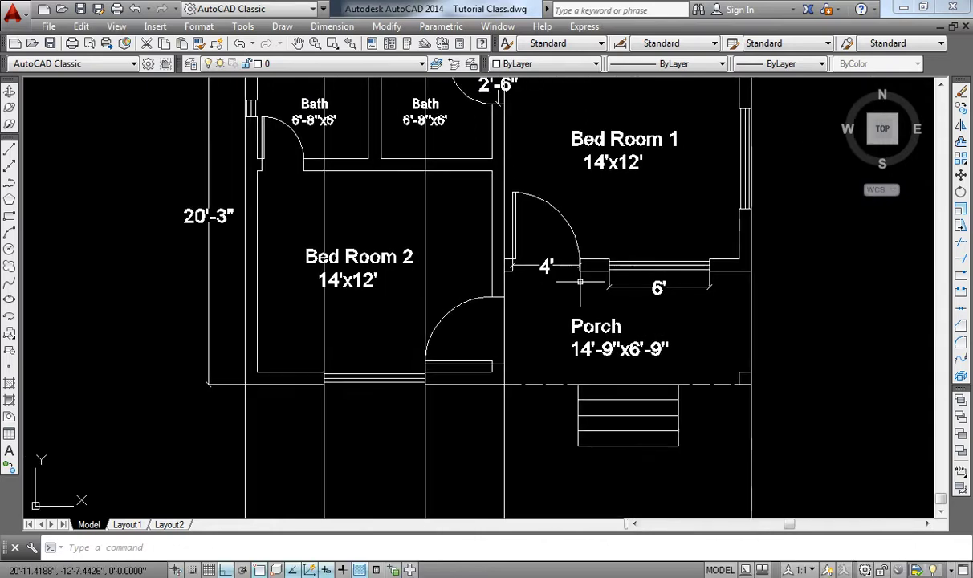
key(Return)
click(595, 277)
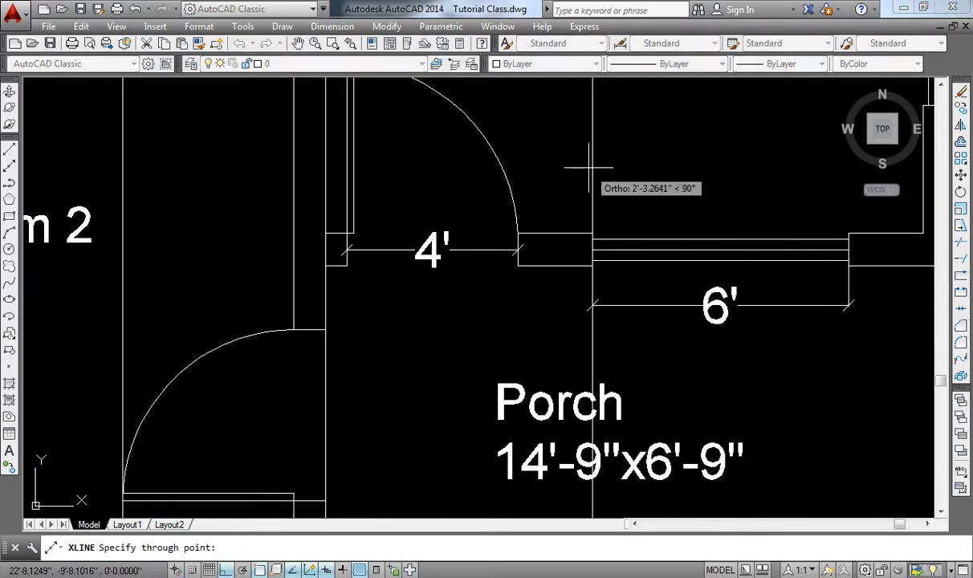
click(580, 158)
key(Escape)
key(Return)
click(849, 233)
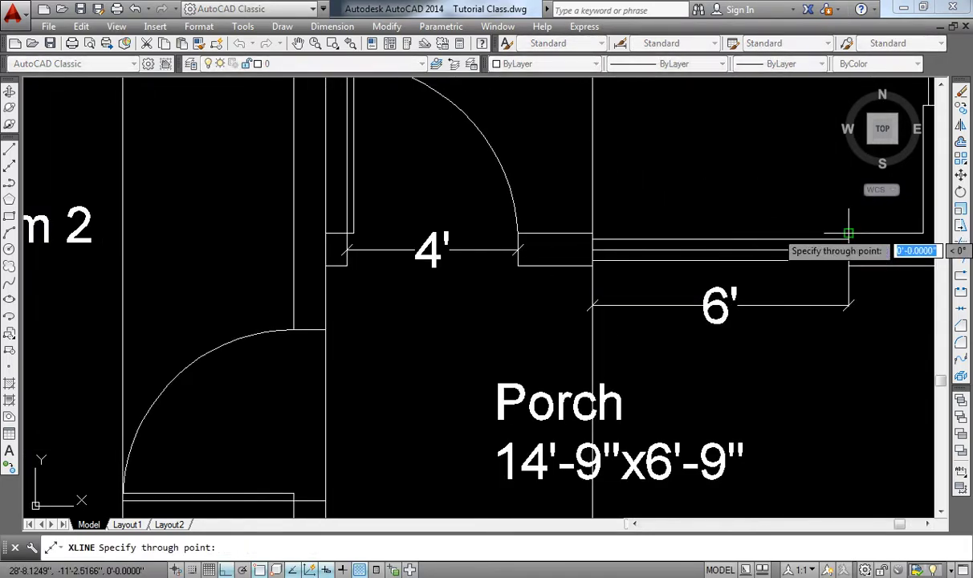
click(824, 201)
middle_drag(815, 200, 680, 205)
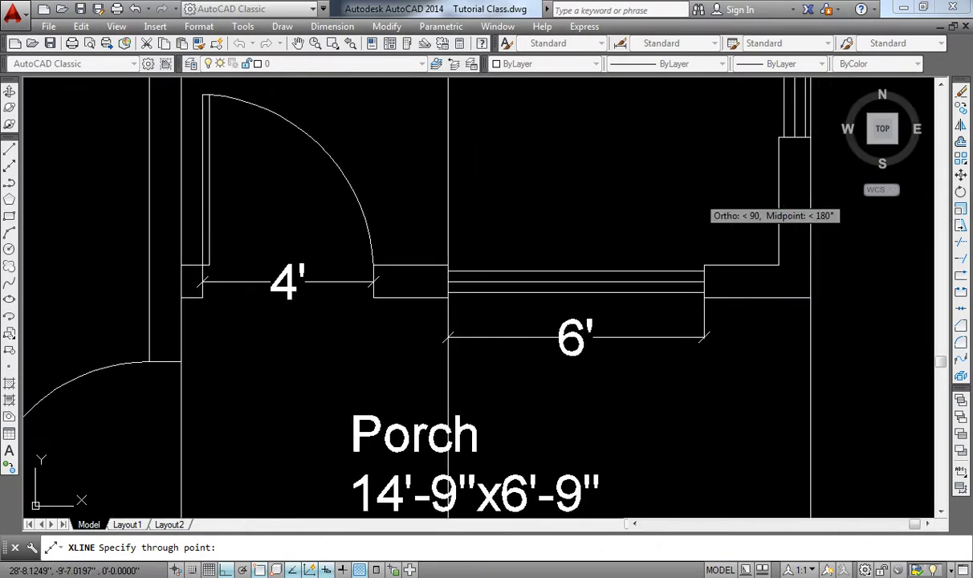
key(Escape)
Add vertical construction lines through both sides of the 4' door opening between Bed Room 1 and the porch.
scroll(191, 278, up, 4)
key(Return)
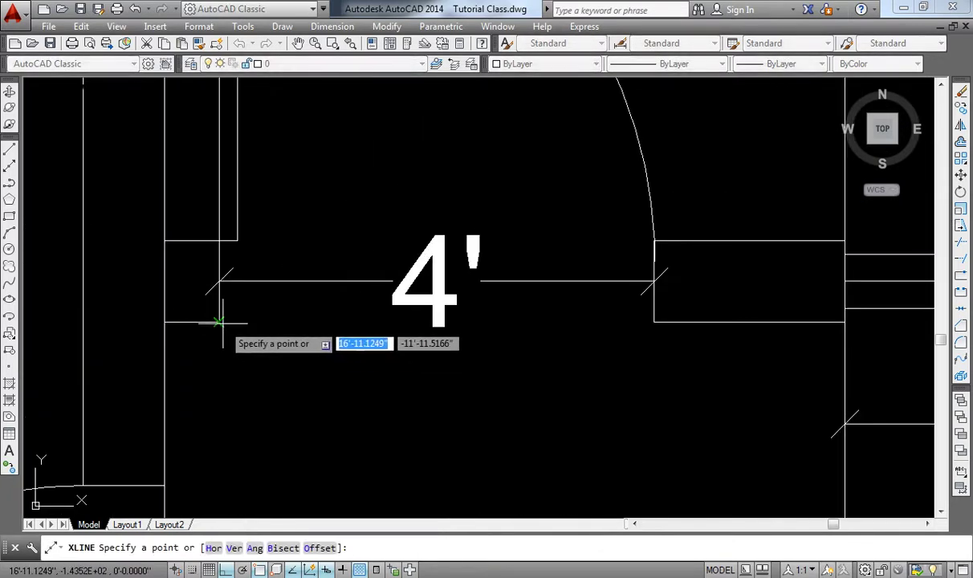
click(219, 322)
click(218, 358)
key(Return)
right_click(214, 90)
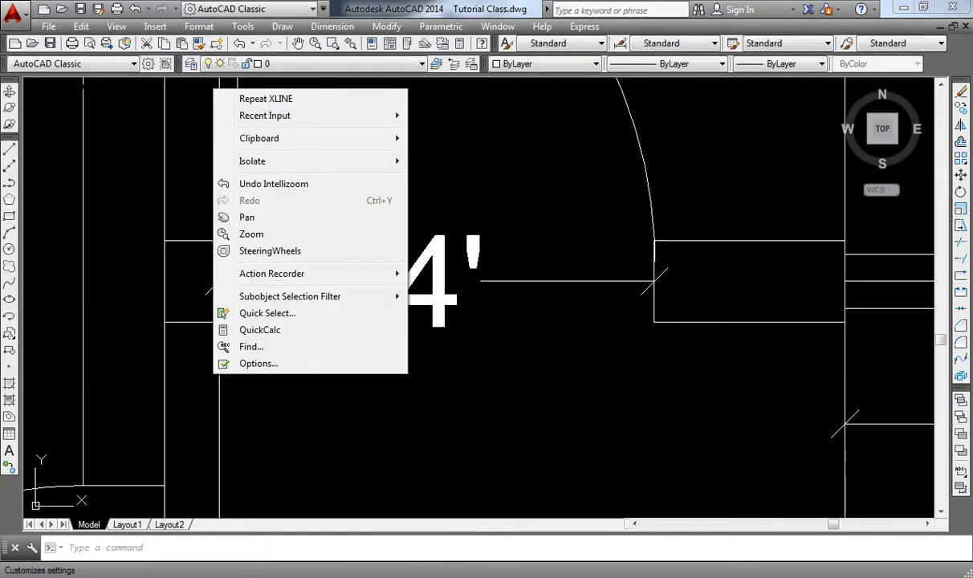
click(265, 98)
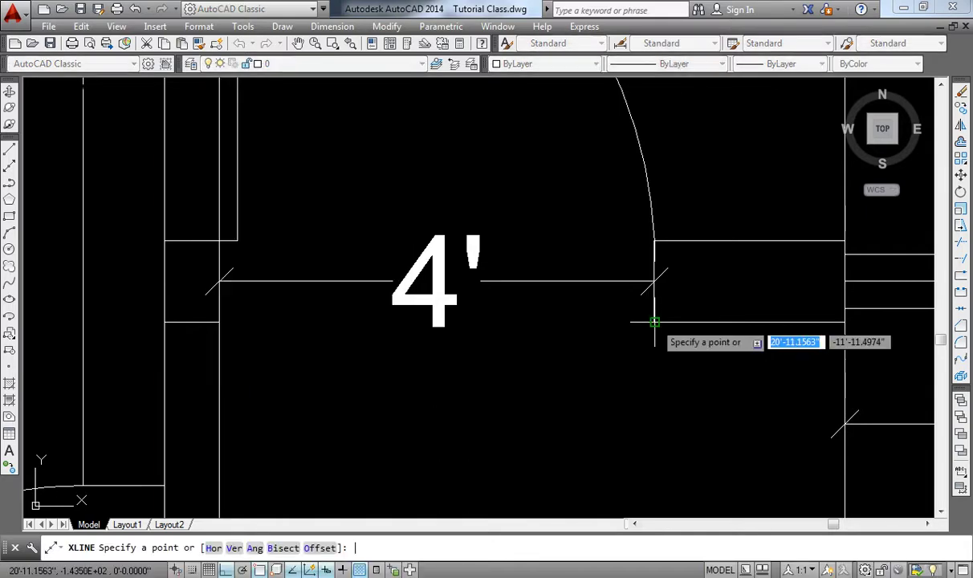
click(654, 322)
click(655, 372)
key(Return)
Place a horizontal construction line across the vertical construction lines, a short distance below the porch steps.
scroll(480, 277, down, 10)
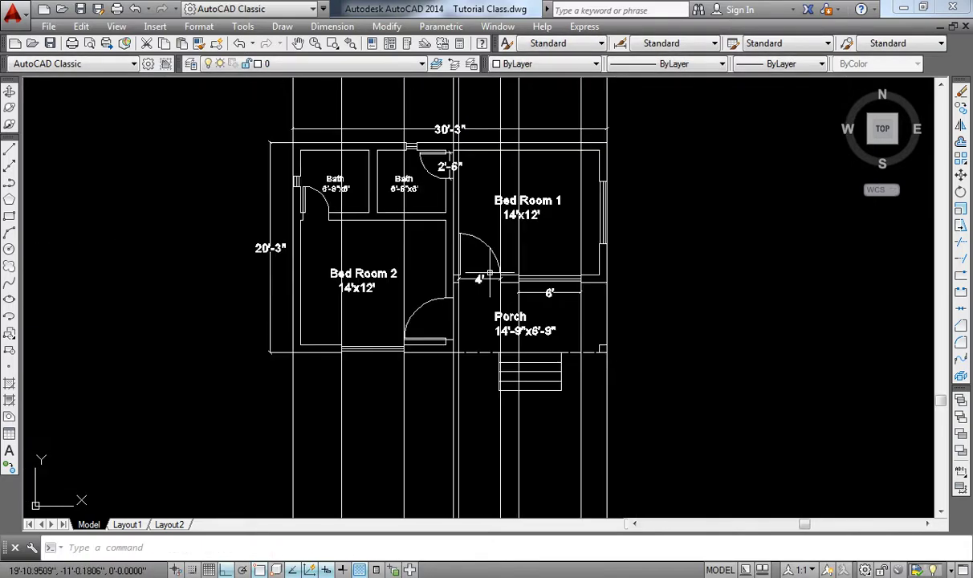
scroll(500, 399, up, 8)
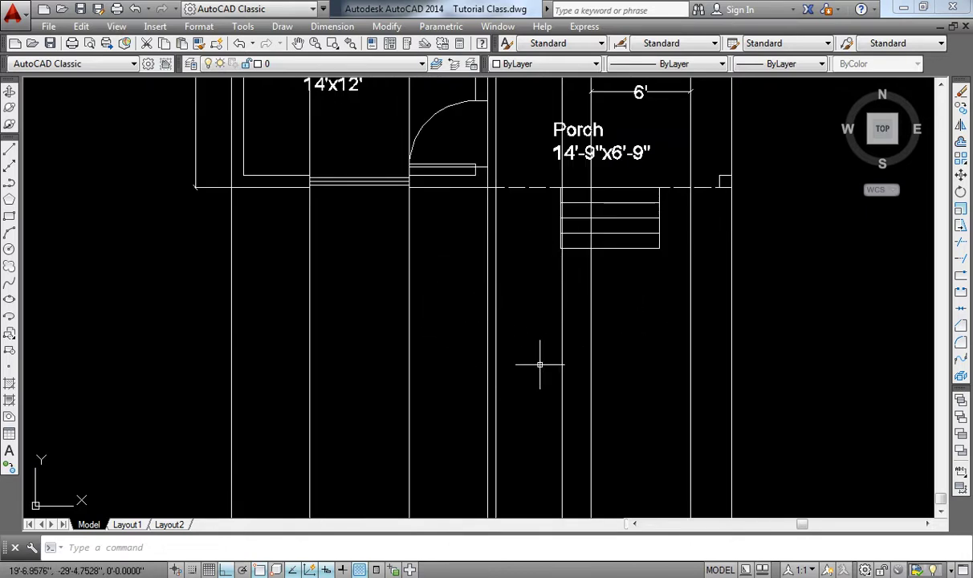
scroll(537, 361, down, 3)
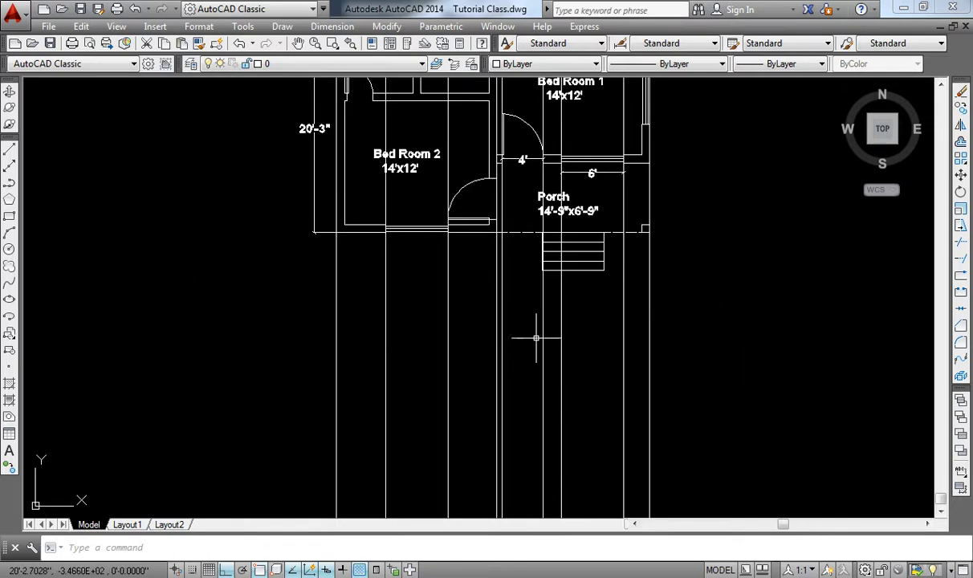
text(xl)
key(Return)
click(294, 330)
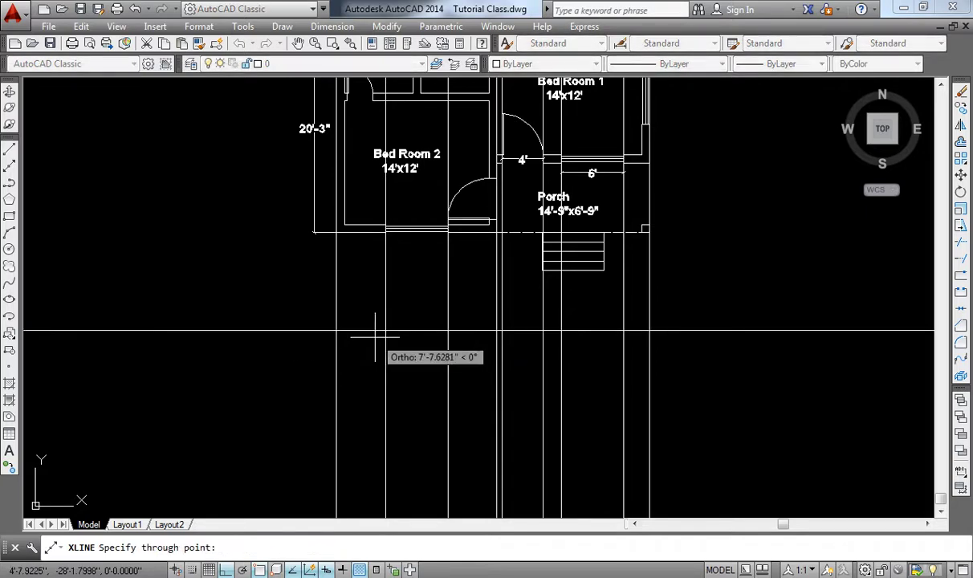
click(426, 331)
key(Return)
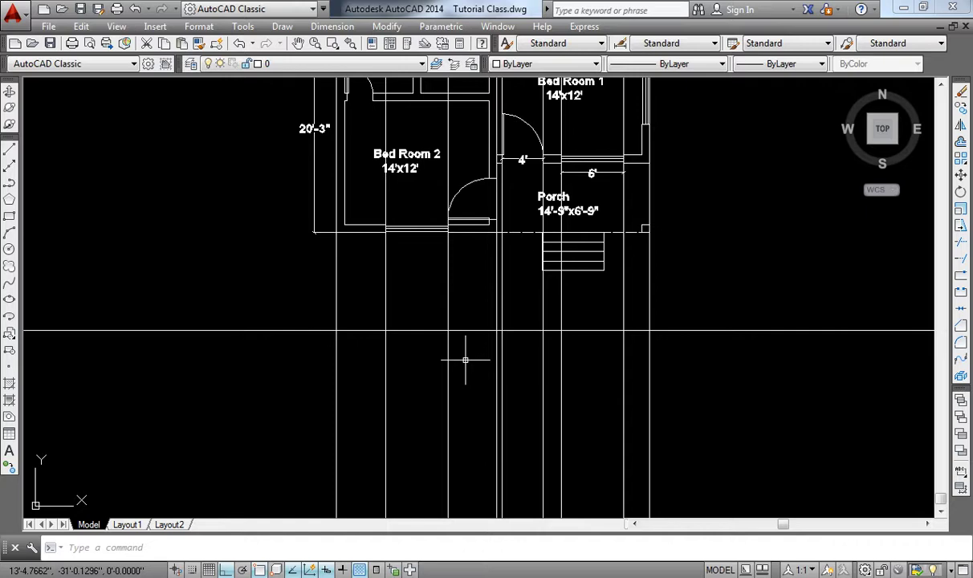
Trim both ends of the horizontal construction line back to the outermost vertical construction lines.
middle_drag(465, 361, 443, 344)
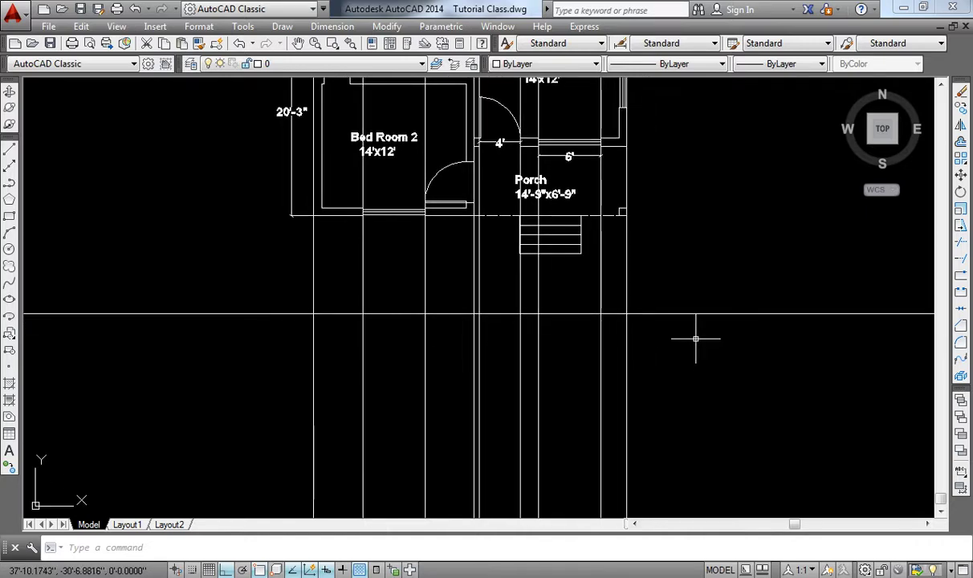
text(tr)
key(Return)
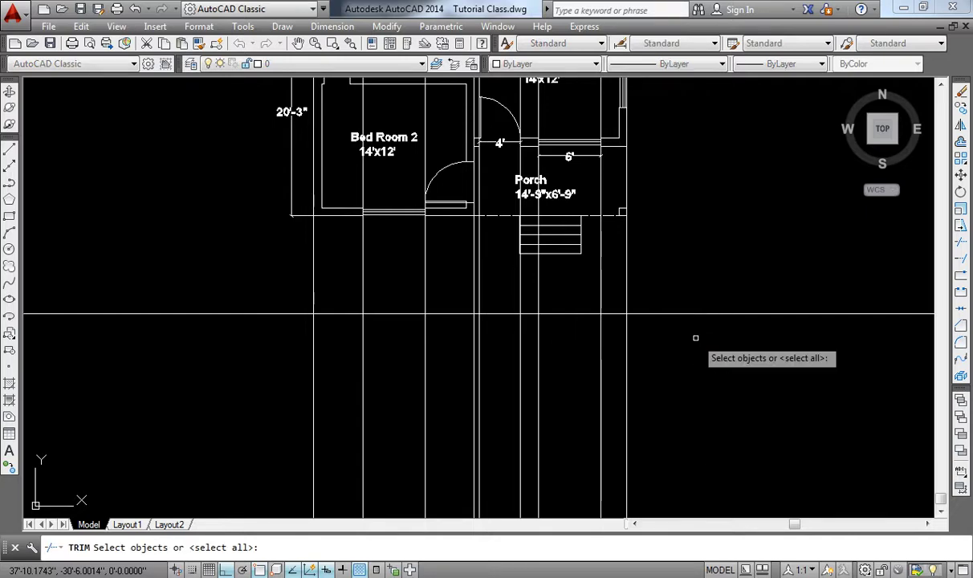
key(Return)
click(676, 319)
click(667, 310)
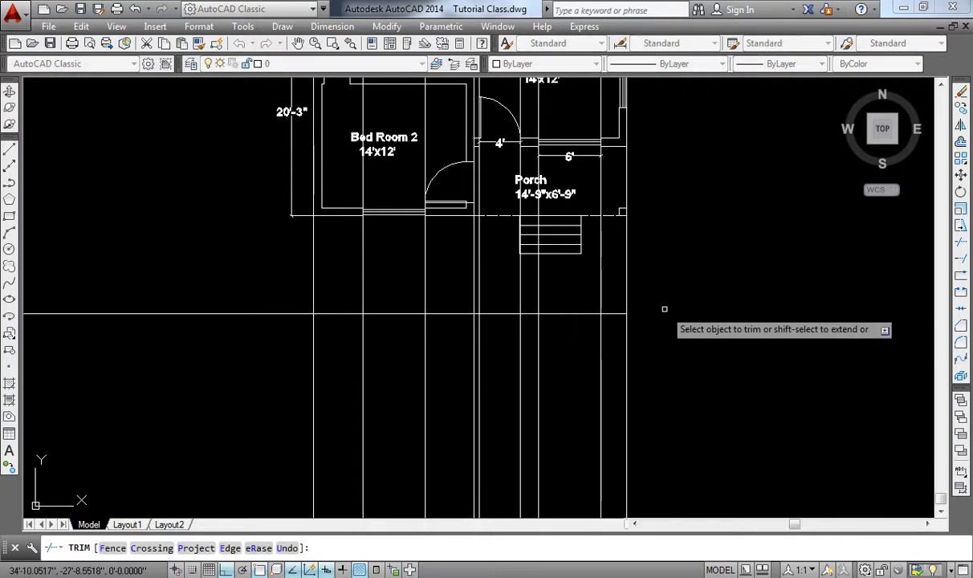
click(291, 313)
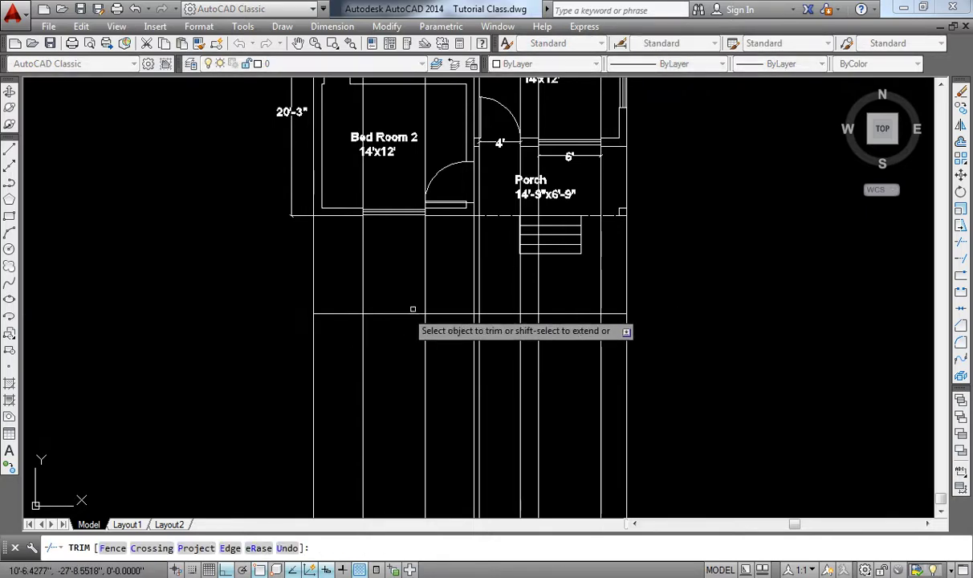
Trim away the vertical construction line segments between the floor plan and the horizontal line below it.
click(628, 273)
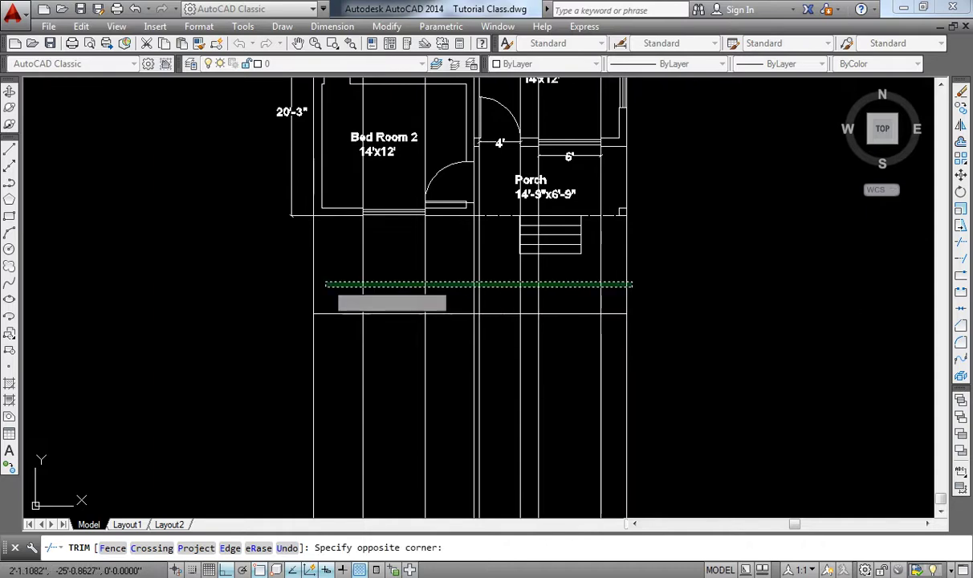
click(306, 282)
key(Escape)
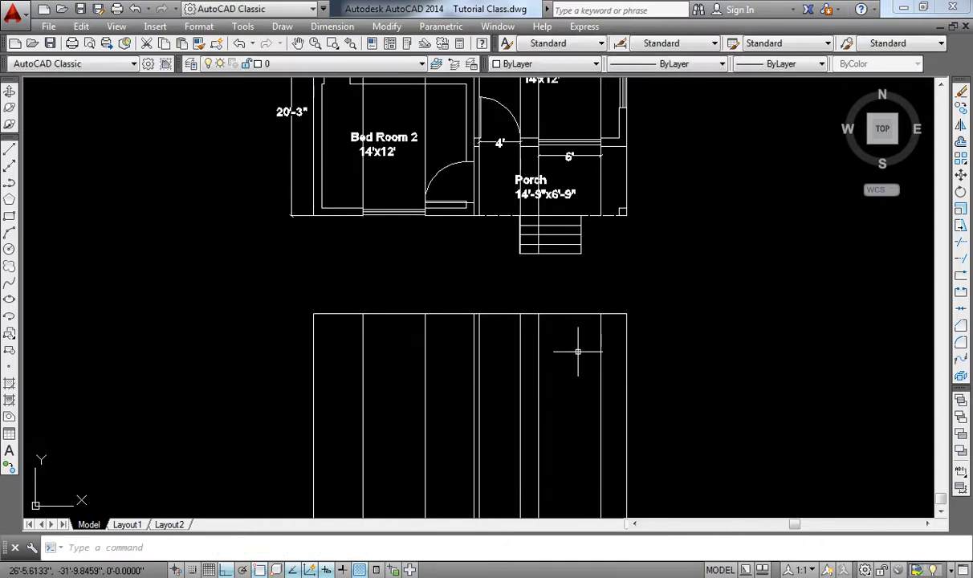
Offset the horizontal line 6" downward.
mouse_move(580, 342)
middle_down()
mouse_move(575, 303)
mouse_move(571, 345)
middle_up()
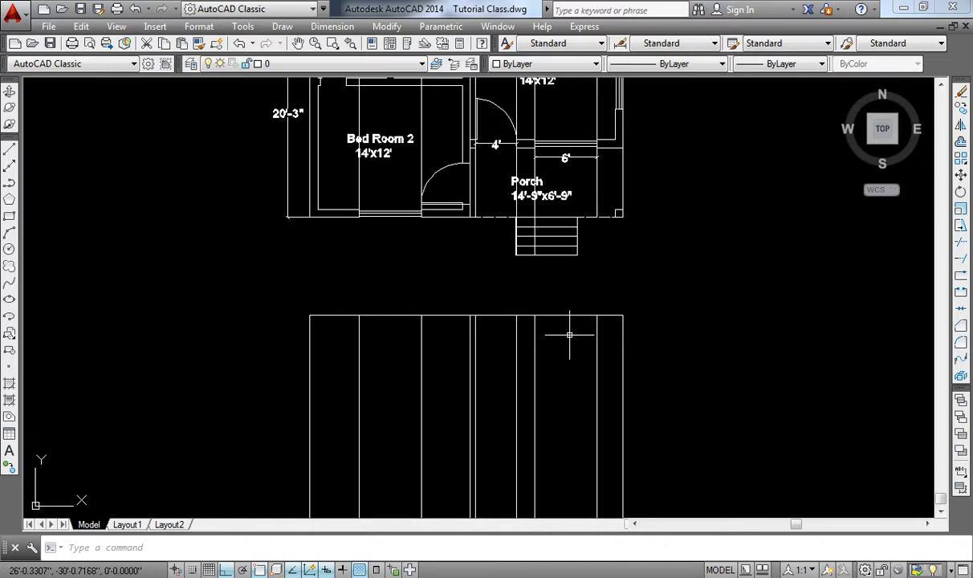
text(o)
key(Return)
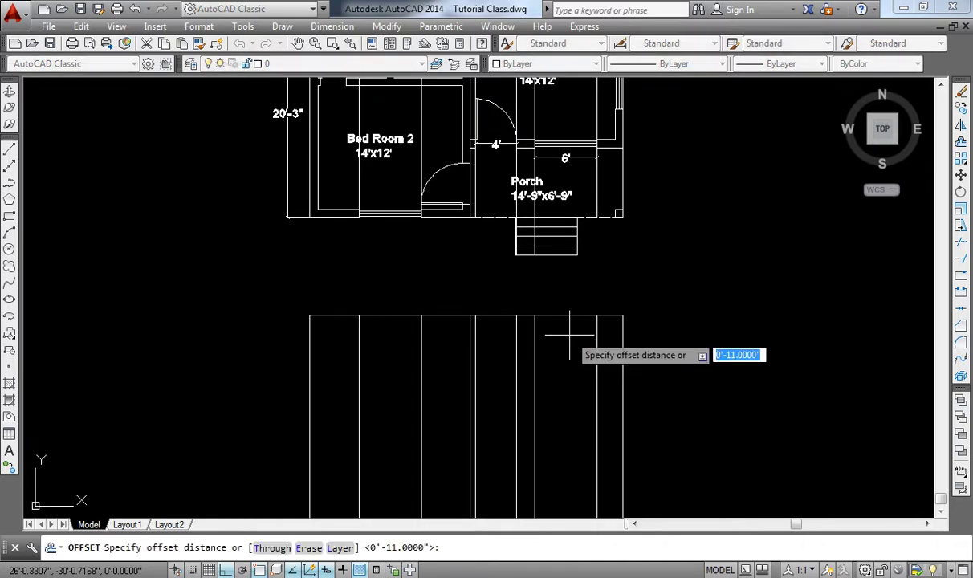
key(Return)
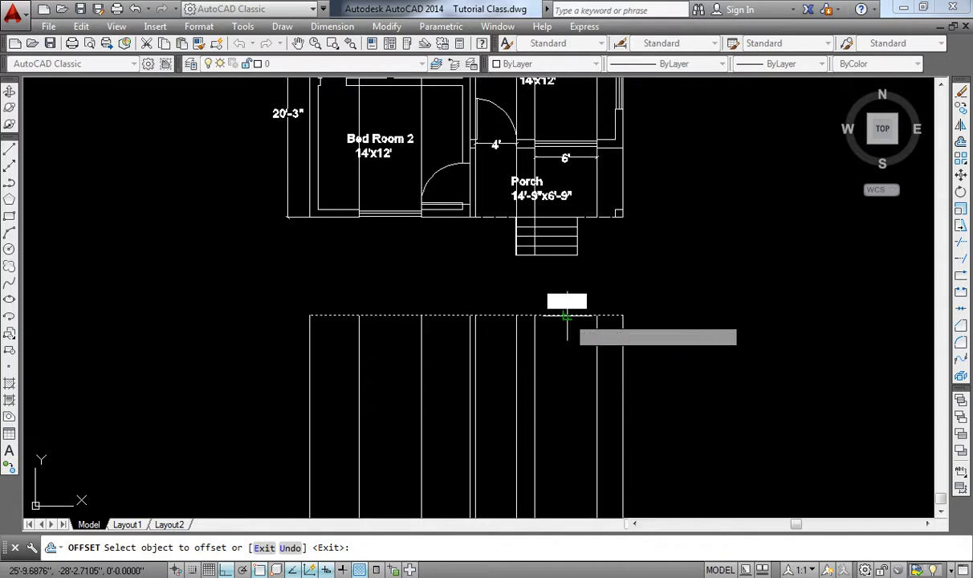
click(567, 315)
click(560, 349)
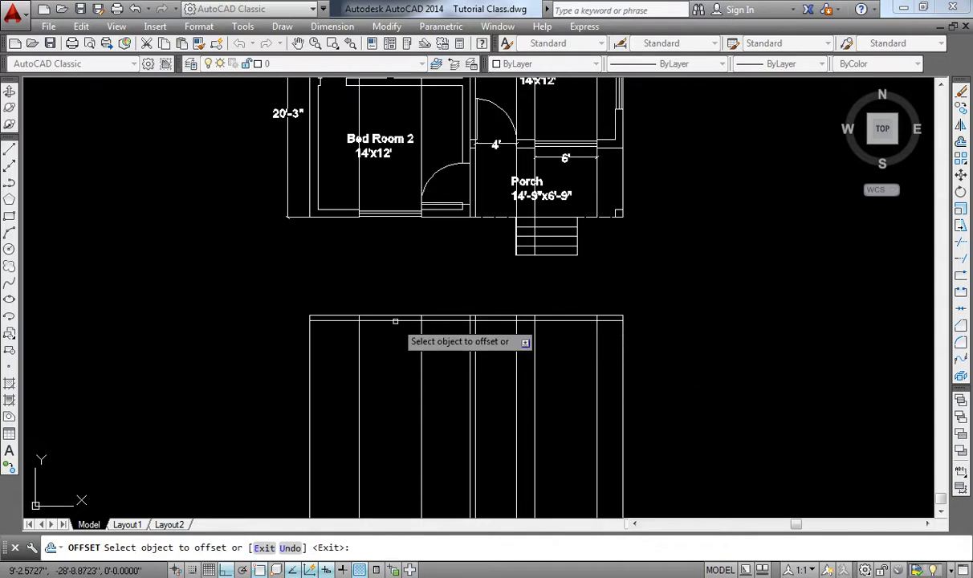
scroll(555, 318, up, 4)
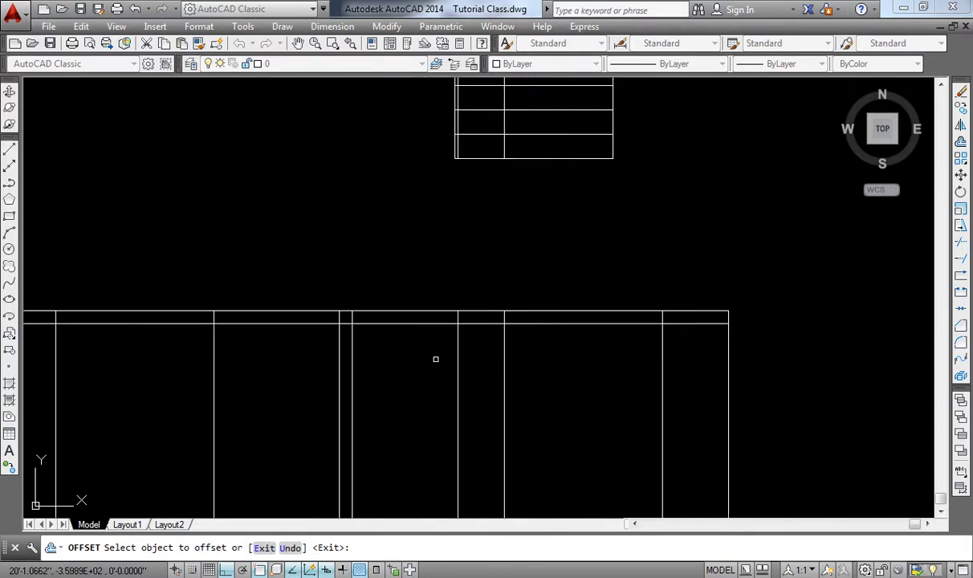
mouse_move(436, 359)
middle_down()
mouse_move(532, 341)
mouse_move(577, 274)
mouse_move(577, 229)
mouse_move(561, 219)
middle_up()
key(Escape)
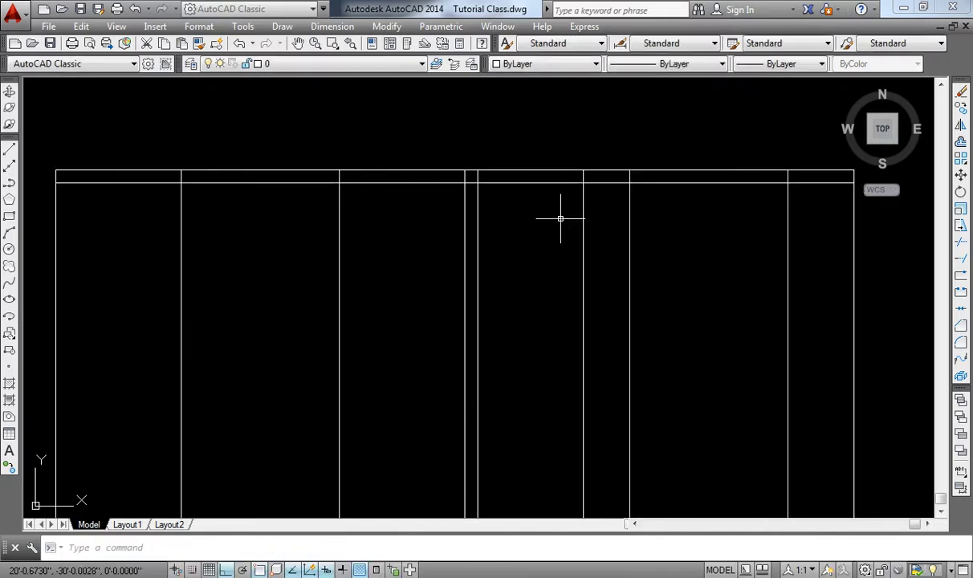
Offset the lower of the two horizontal lines 12' downward.
key(Return)
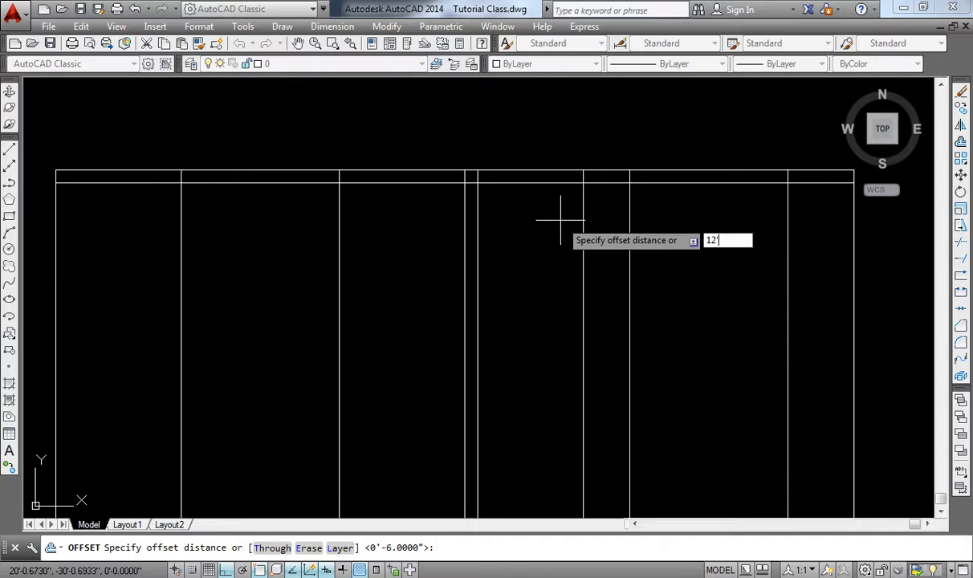
key(Return)
middle_drag(379, 270, 369, 239)
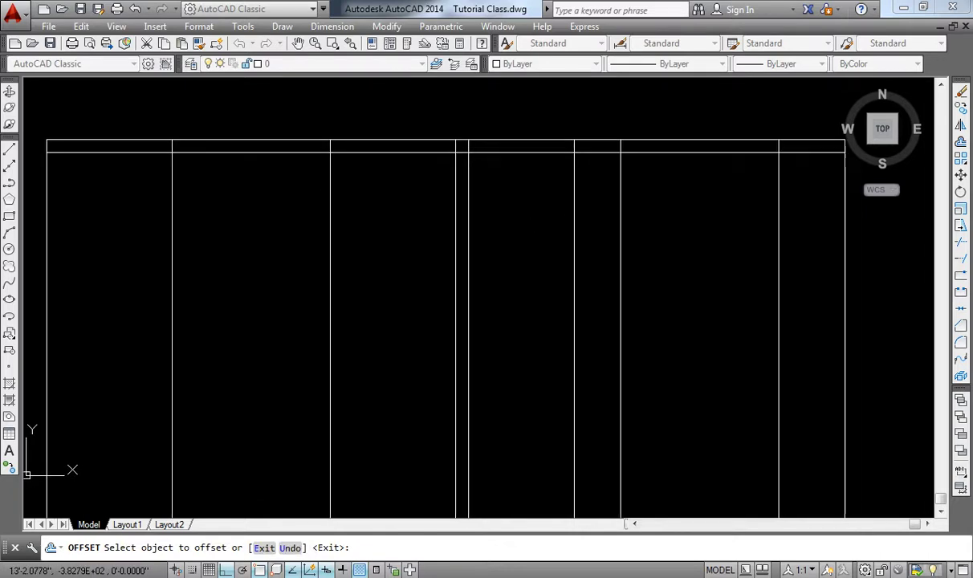
click(393, 153)
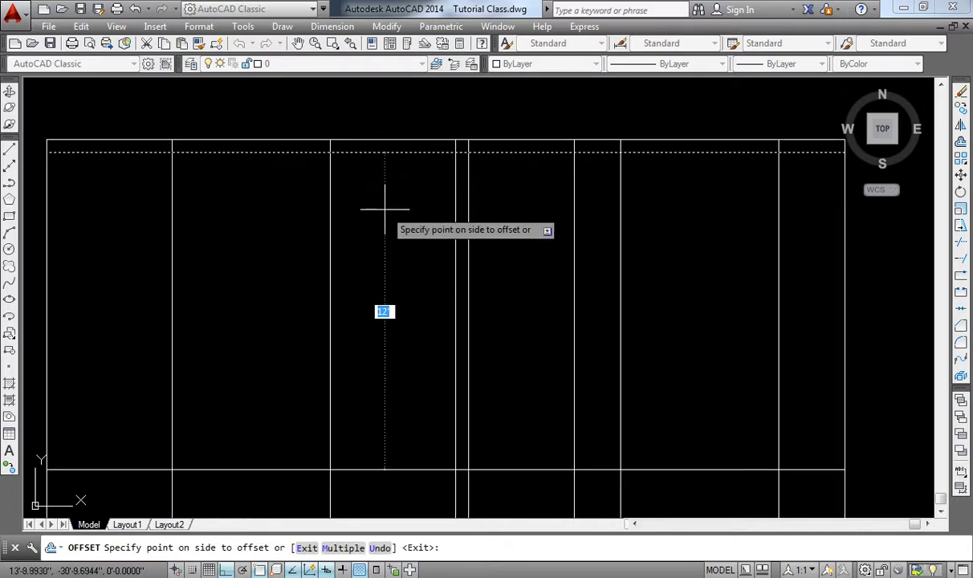
click(386, 295)
scroll(368, 343, down, 2)
middle_drag(369, 343, 371, 322)
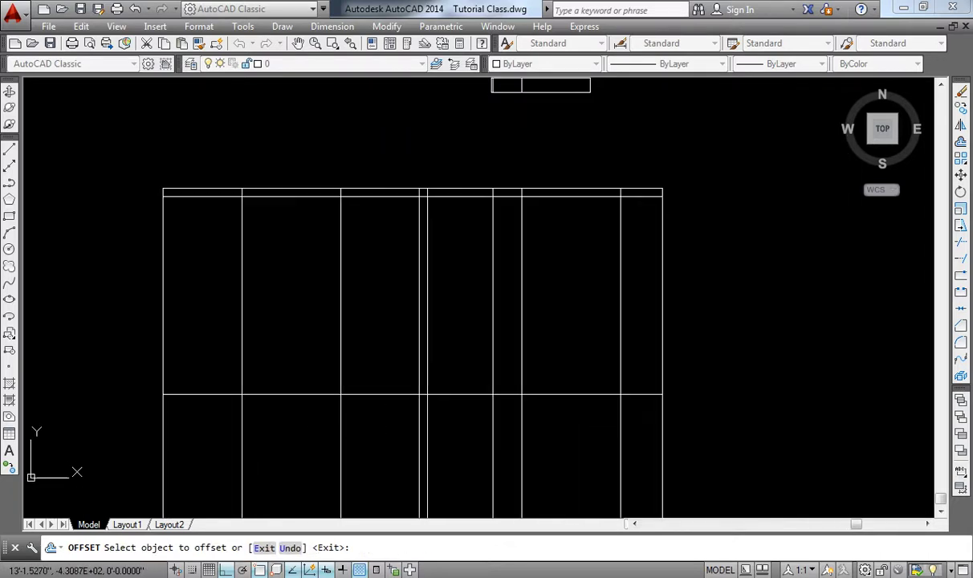
key(Escape)
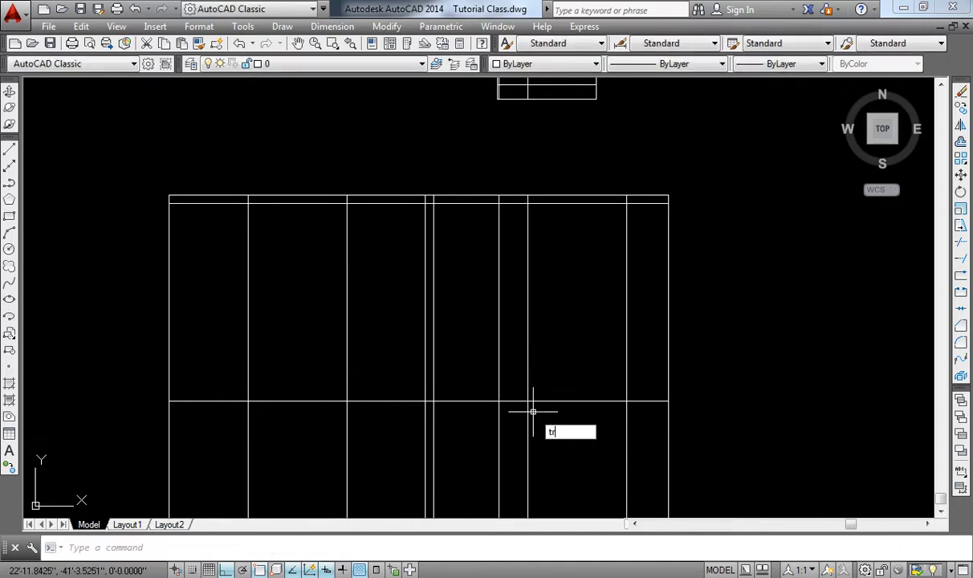
Trim off all vertical construction lines below the lowest horizontal line.
key(Return)
key(Return)
click(695, 432)
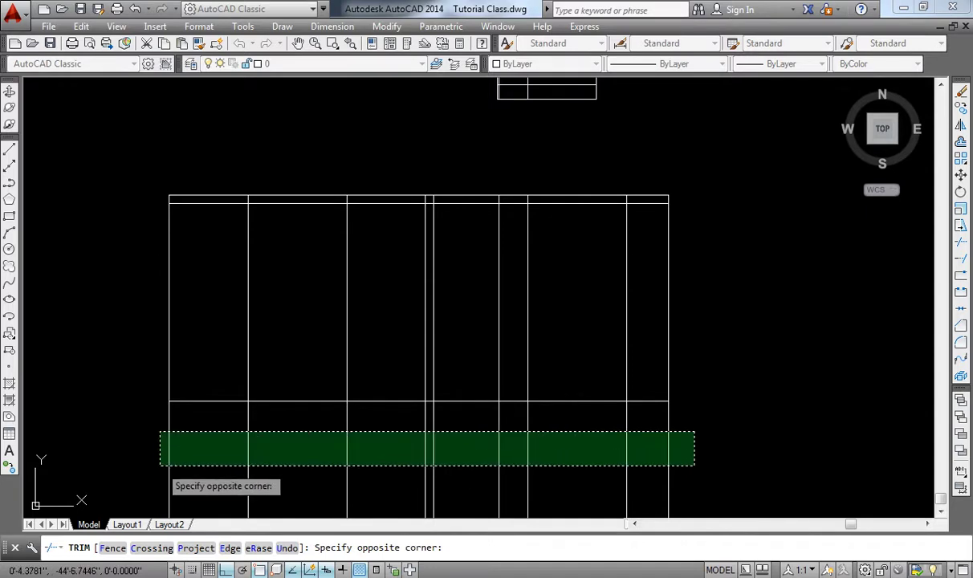
click(162, 467)
Trim the inner vertical lines out of the narrow band between the two upper horizontal lines.
scroll(602, 203, up, 4)
click(673, 191)
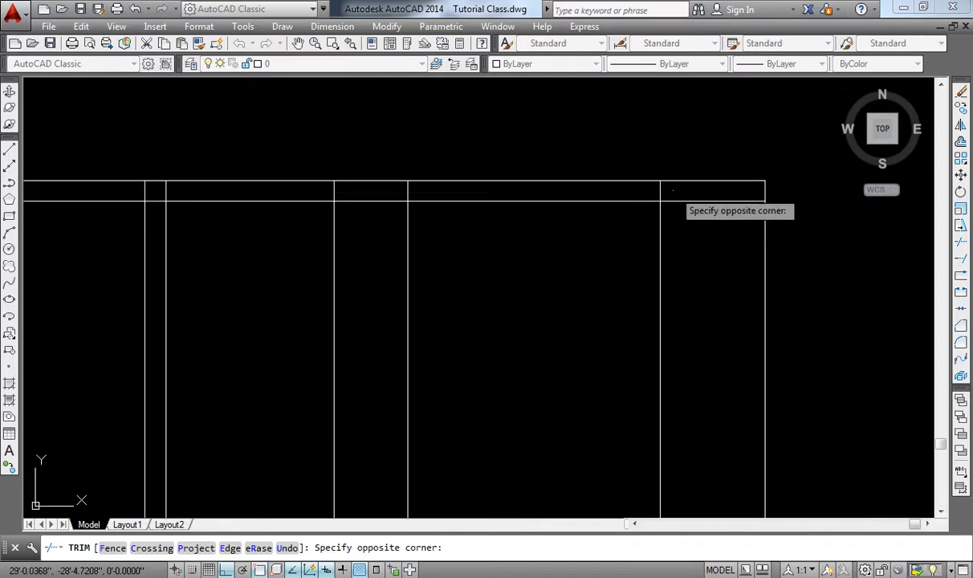
scroll(673, 190, down, 3)
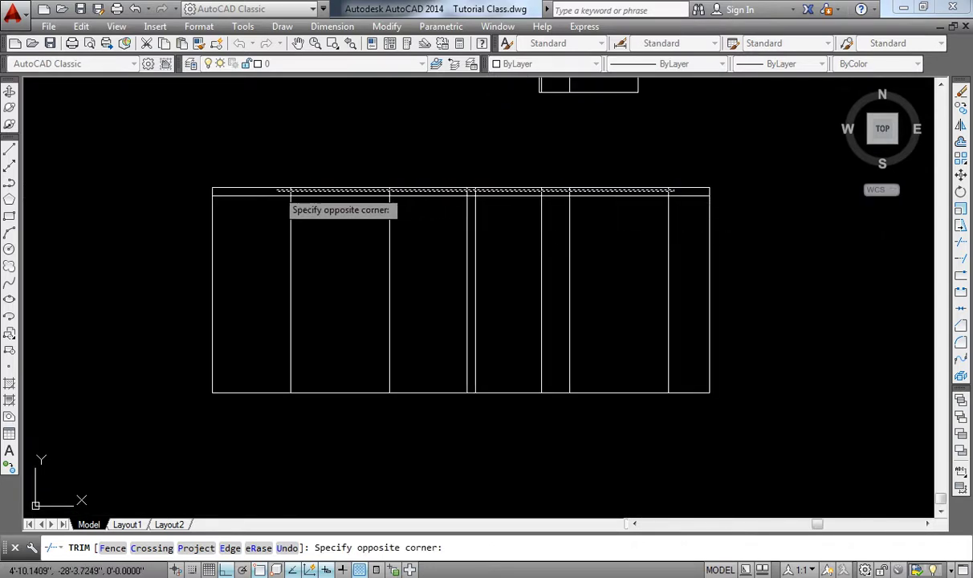
click(277, 191)
mouse_move(645, 319)
middle_down()
mouse_move(656, 342)
mouse_move(685, 357)
middle_up()
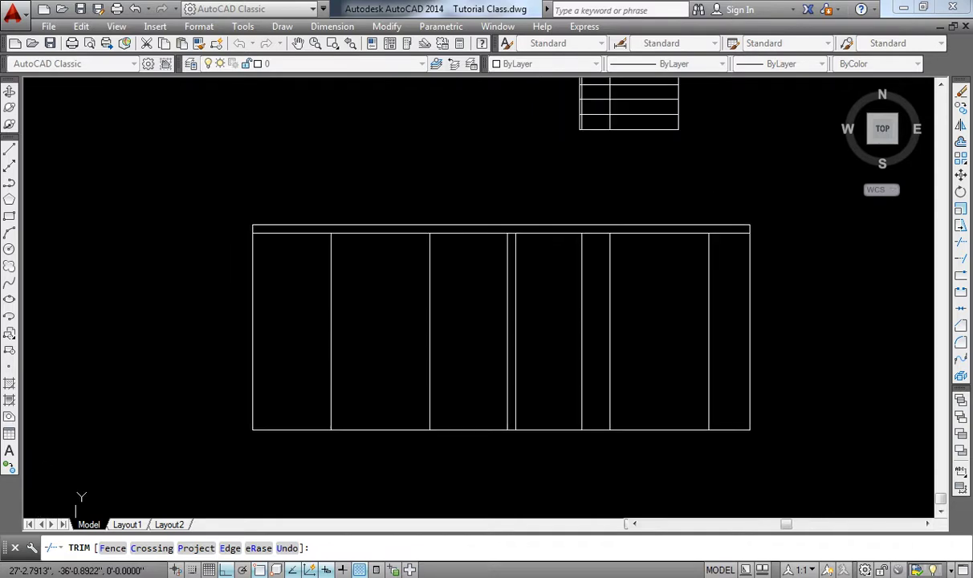
key(Escape)
Move the whole elevation outline straight up so it sits closer below the floor plan.
scroll(695, 351, down, 2)
middle_drag(691, 313, 685, 316)
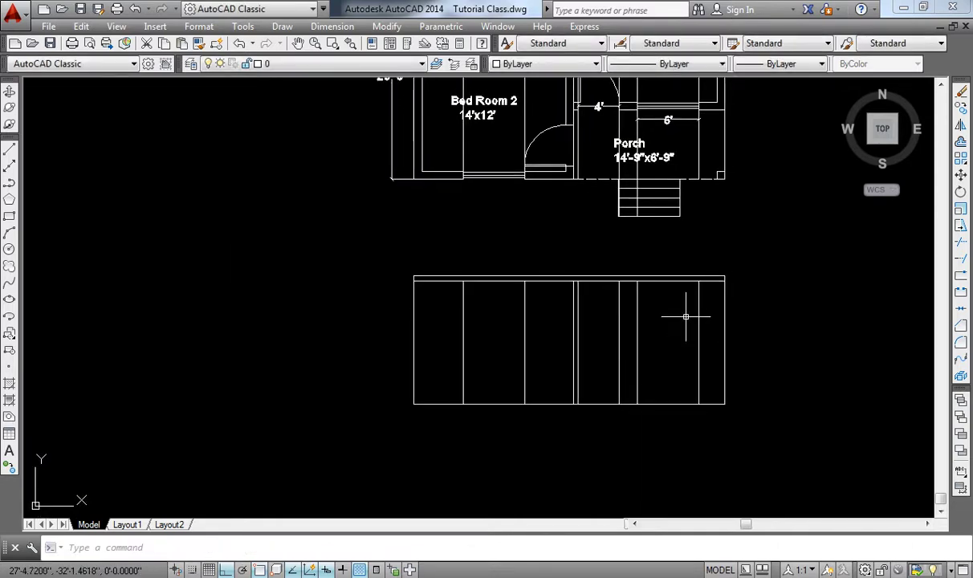
key(Return)
click(717, 253)
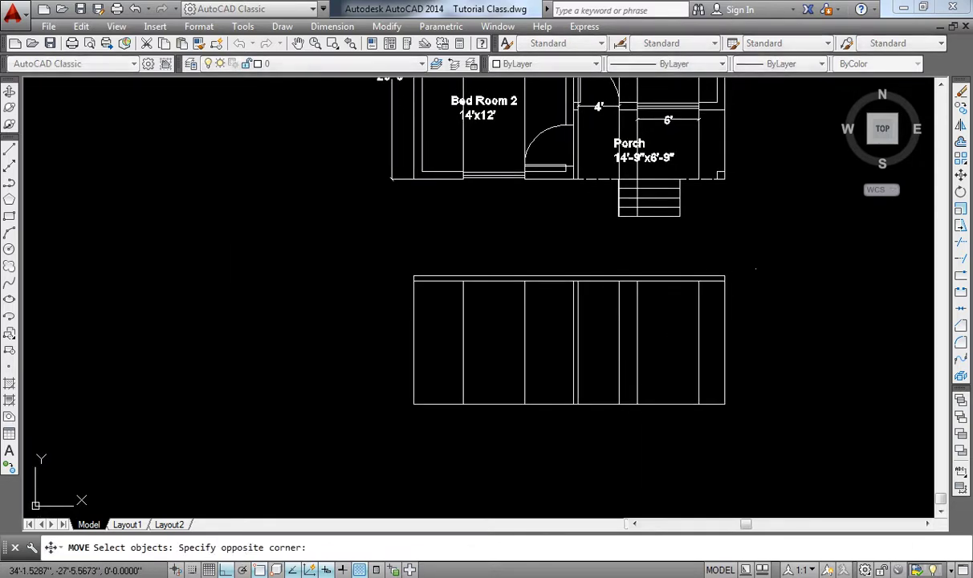
click(350, 410)
key(Return)
click(328, 425)
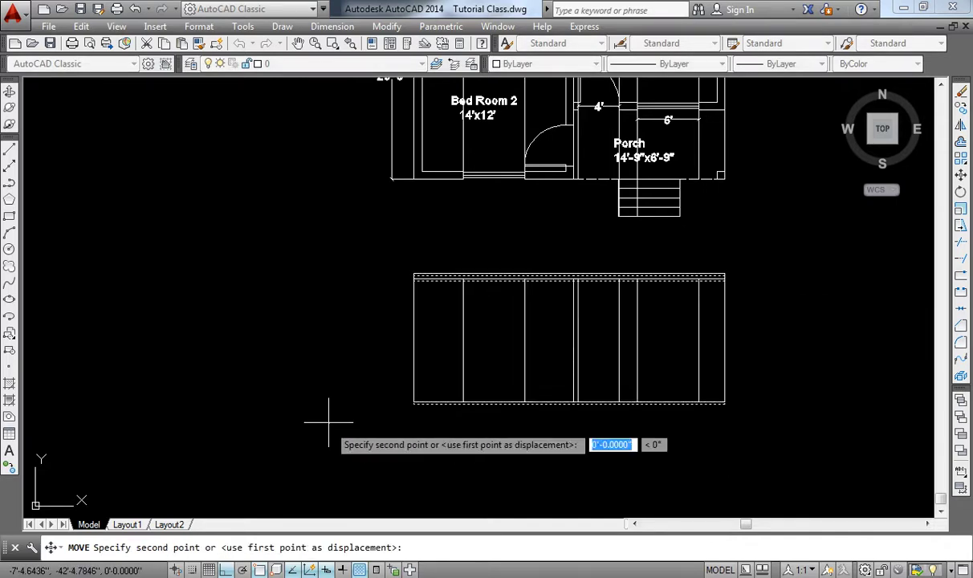
click(330, 386)
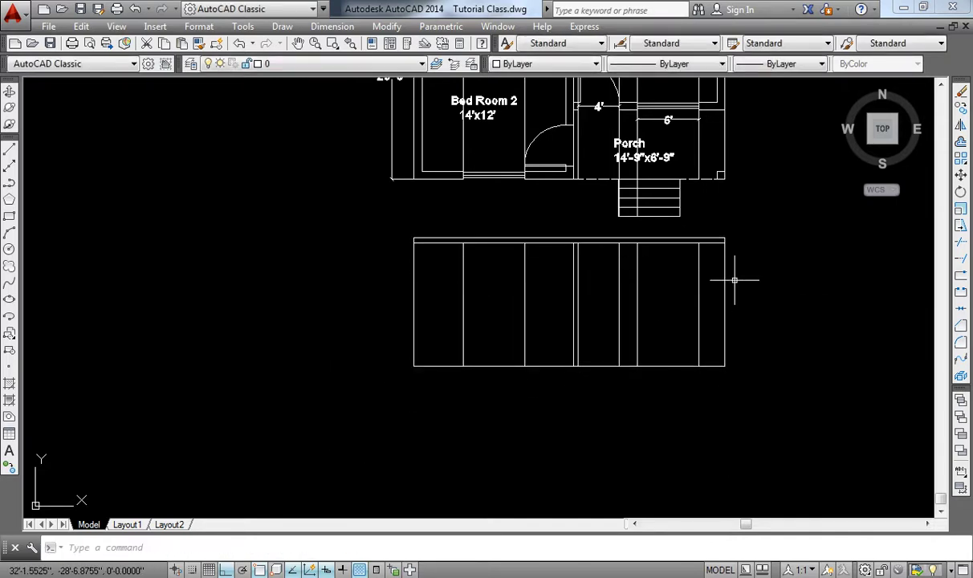
Draw a vertical construction line through the inner edge of the porch's corner column down across the elevation.
scroll(734, 280, up, 2)
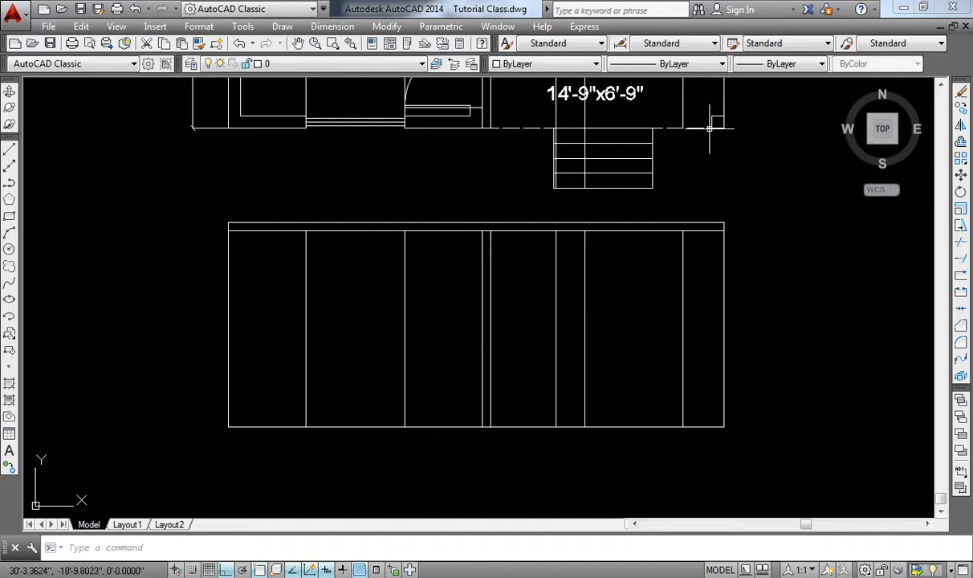
text(xl)
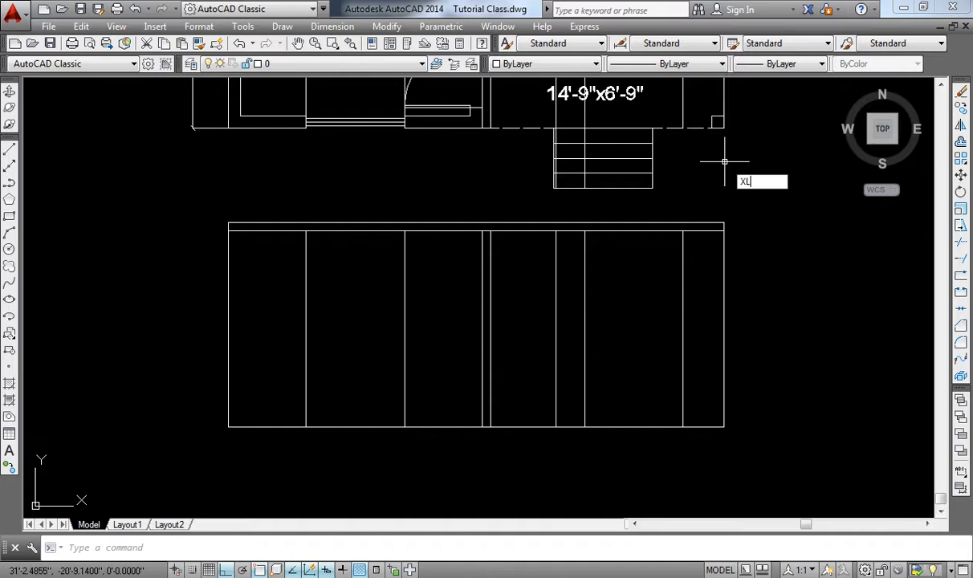
key(Return)
click(710, 125)
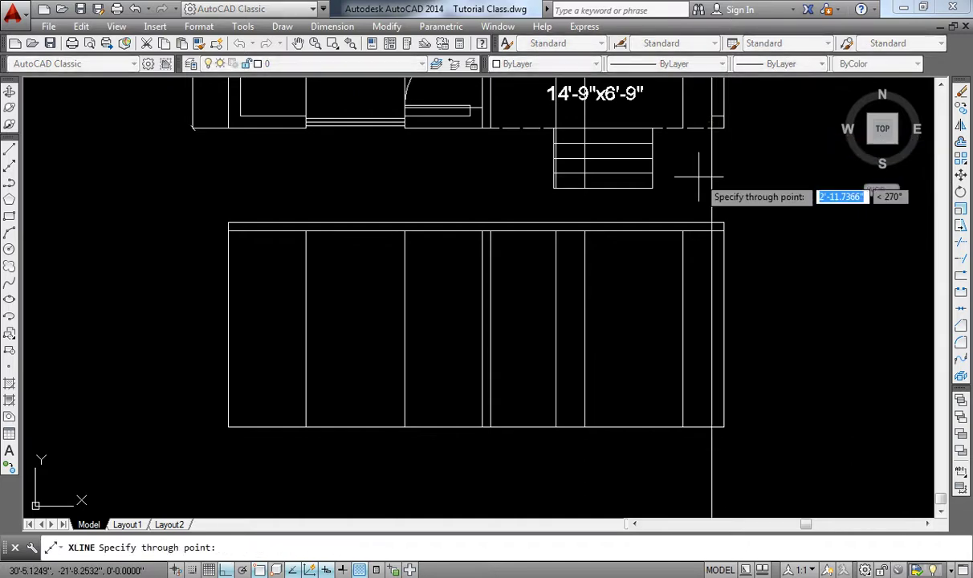
click(710, 199)
key(Return)
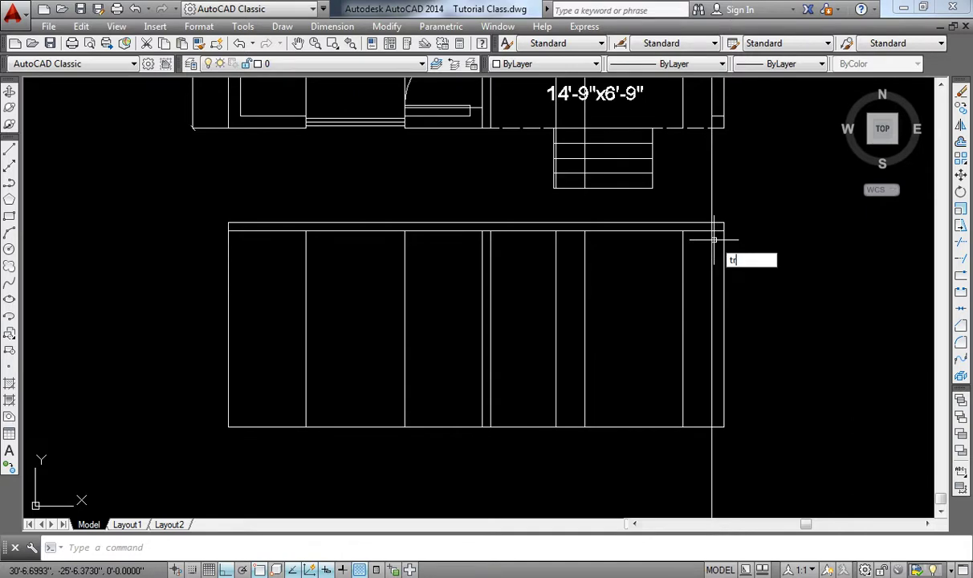
Trim the new column construction line below the elevation's base line and inside the narrow top band.
text(tr)
scroll(714, 239, up, 2)
key(Return)
scroll(712, 225, down, 2)
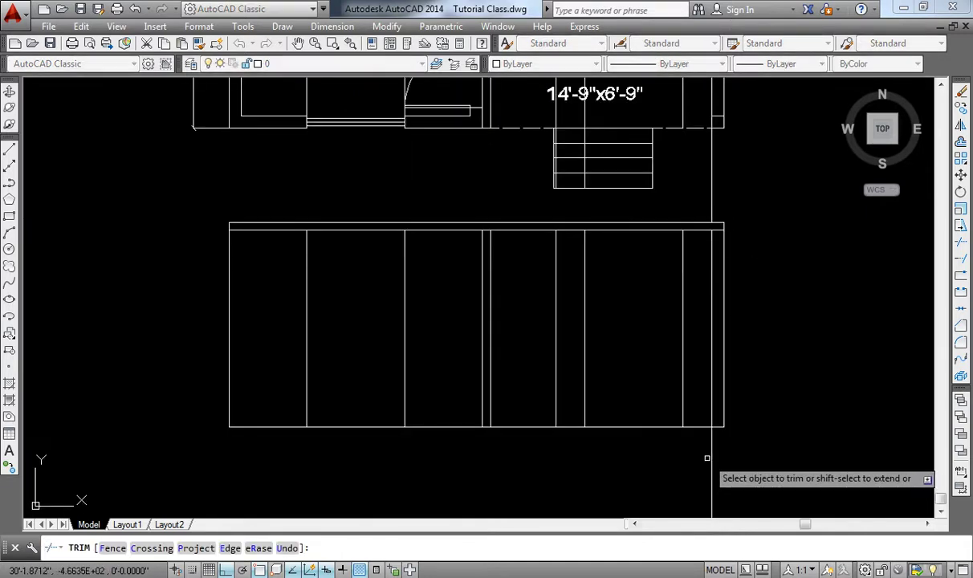
key(Escape)
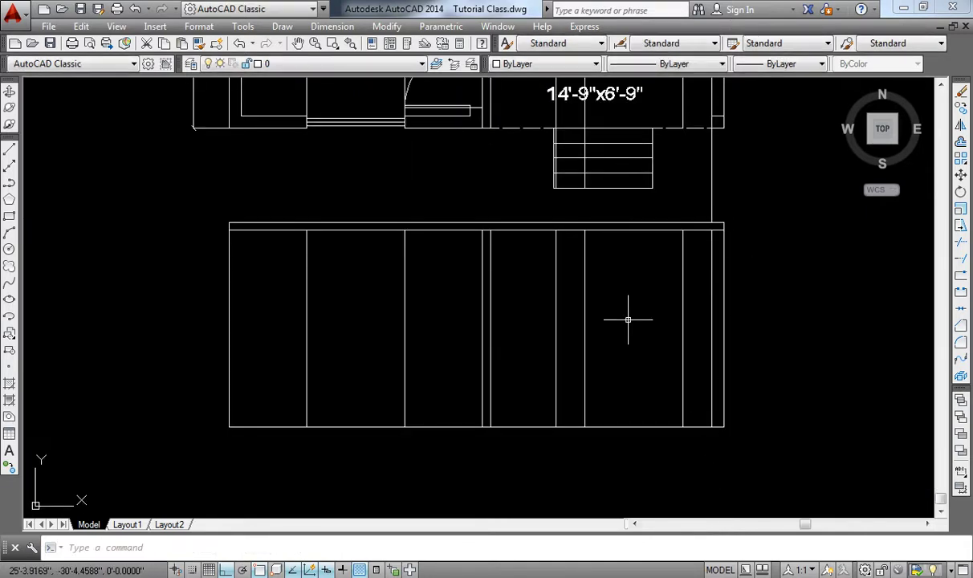
Erase all leftover vertical construction lines running through and above the floor plan.
mouse_move(628, 319)
middle_down()
mouse_move(677, 360)
mouse_move(690, 418)
middle_up()
scroll(690, 386, down, 3)
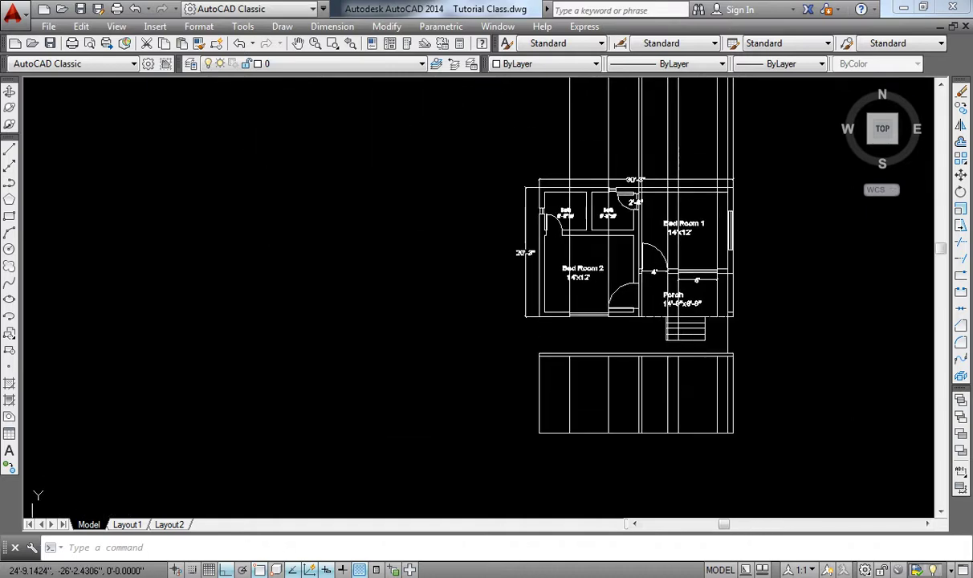
click(738, 123)
click(561, 133)
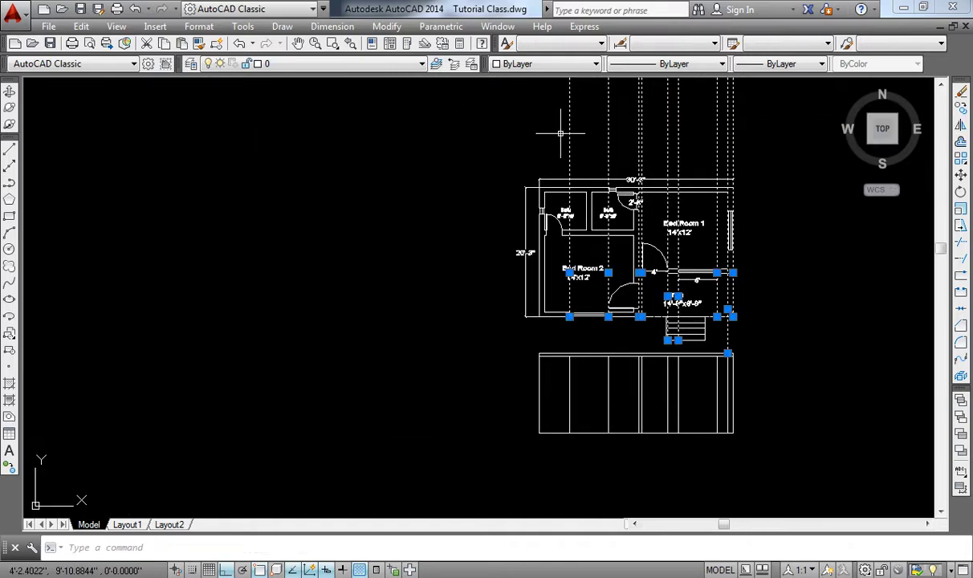
text(e)
key(Return)
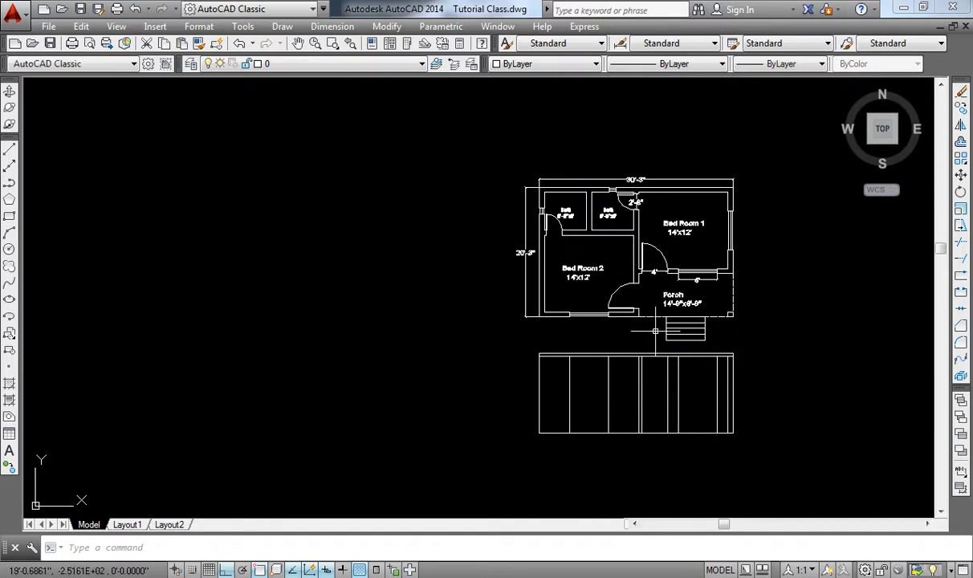
Offset the elevation's bottom horizontal line 24" downward.
scroll(833, 309, up, 1)
scroll(843, 316, up, 1)
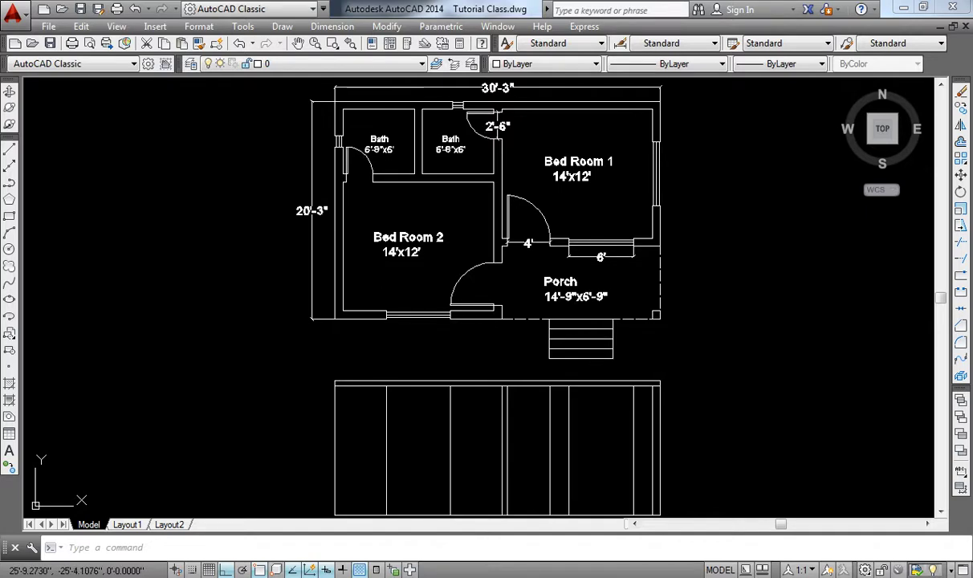
middle_drag(602, 390, 596, 323)
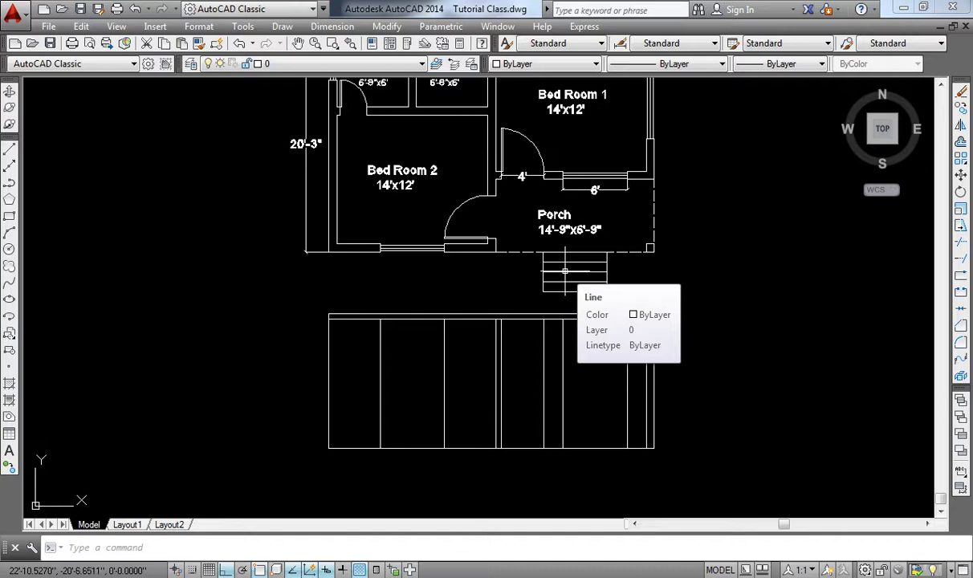
text(o)
key(Return)
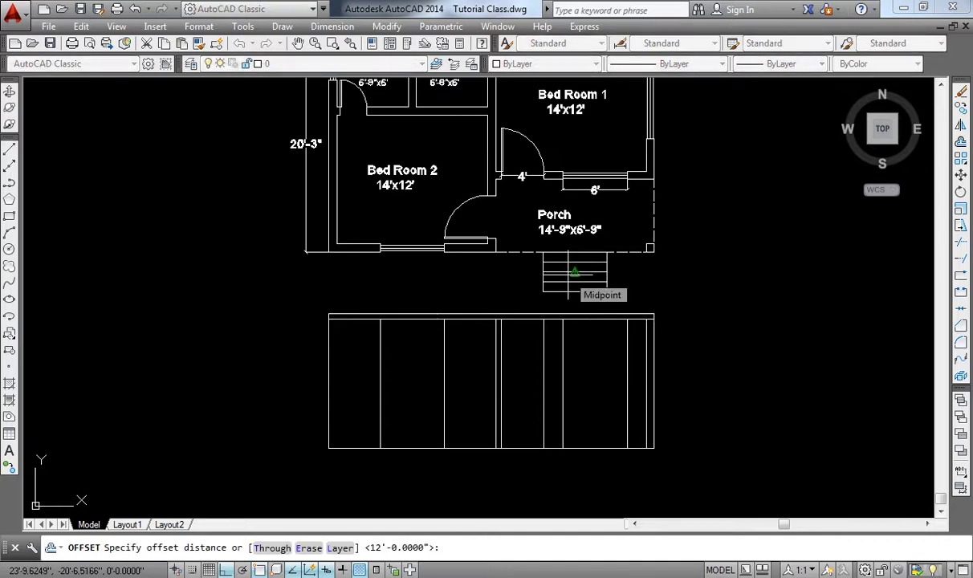
text(2)
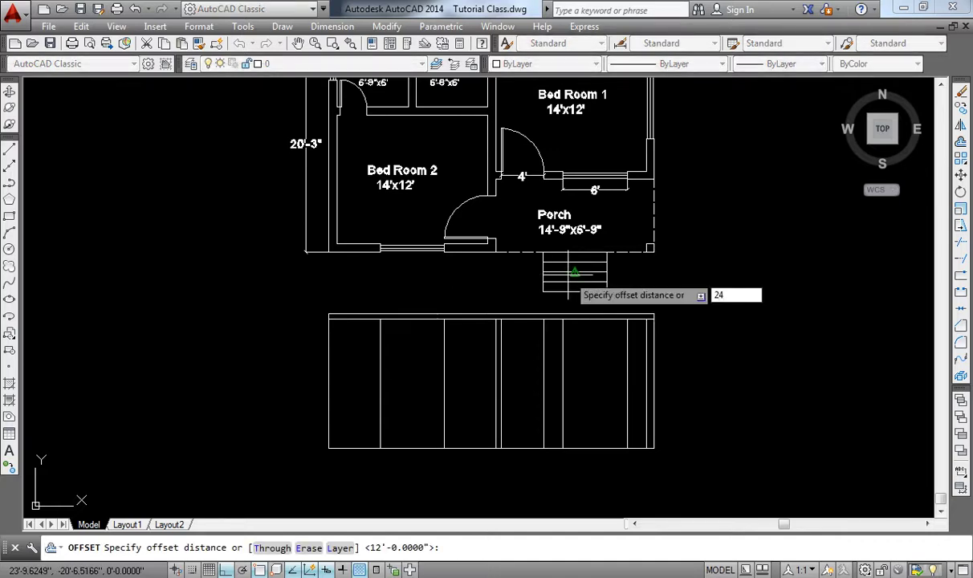
text(4)
key(Return)
middle_drag(580, 450, 574, 406)
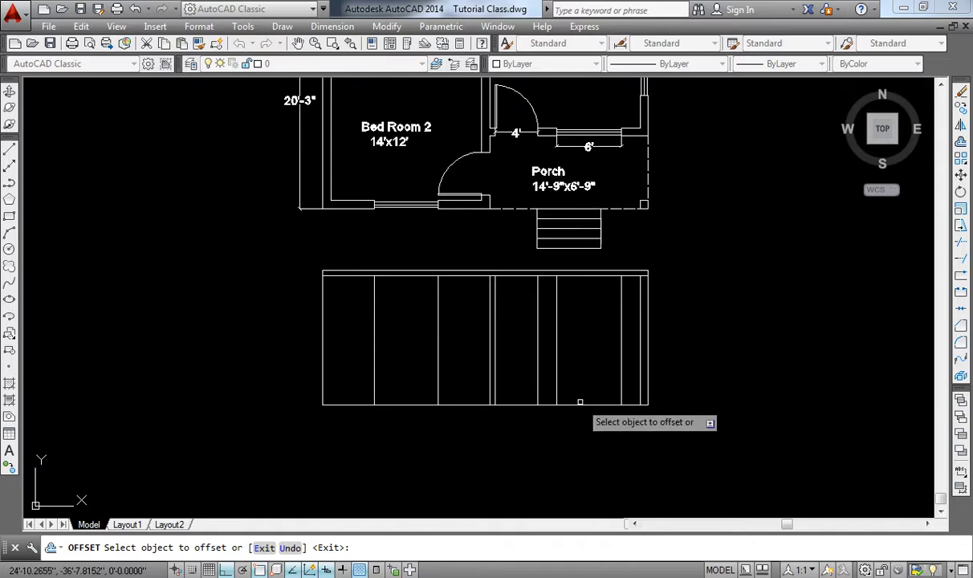
click(579, 404)
click(569, 464)
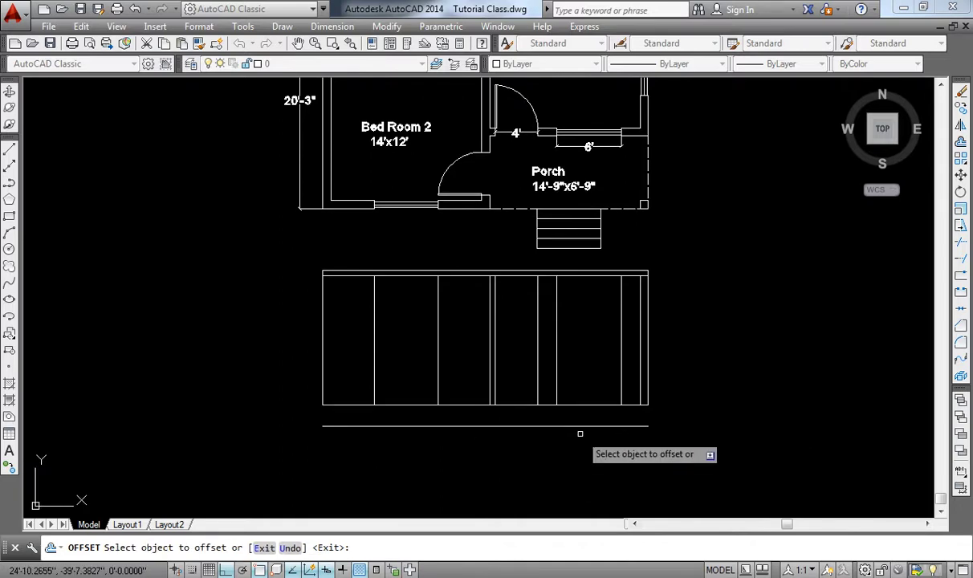
key(Escape)
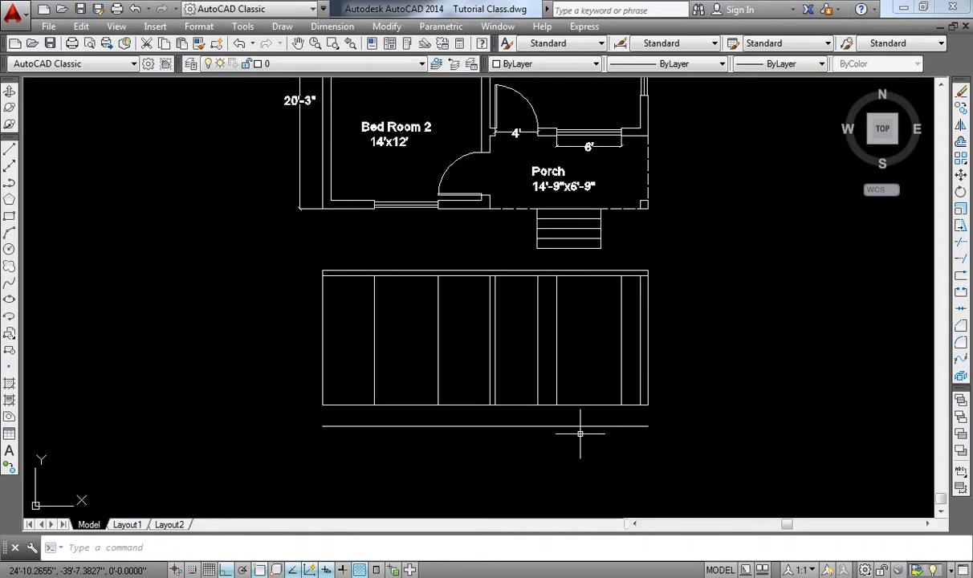
Draw vertical lines at both ends of the elevation, connecting its former base line to the offset line below.
scroll(580, 450, up, 2)
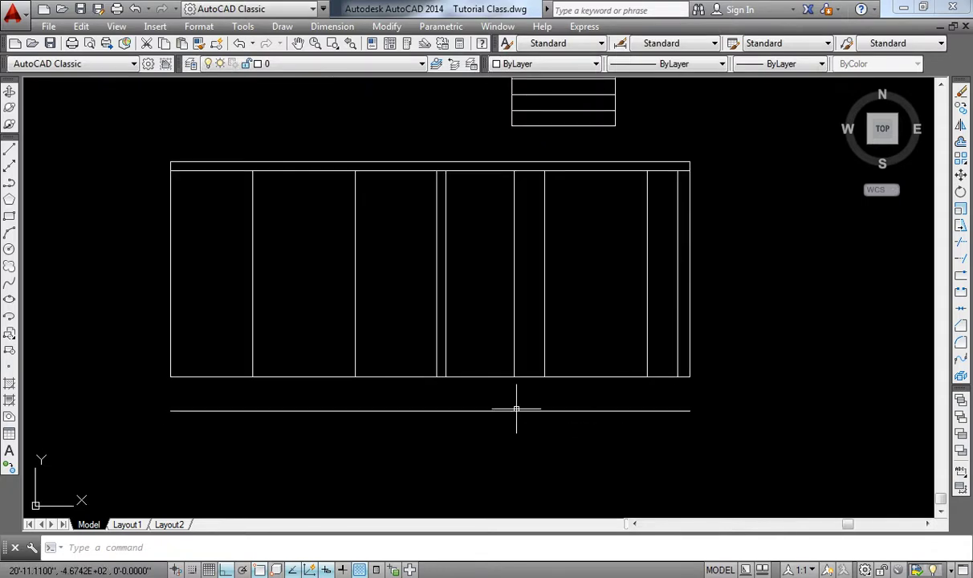
text(l)
key(Return)
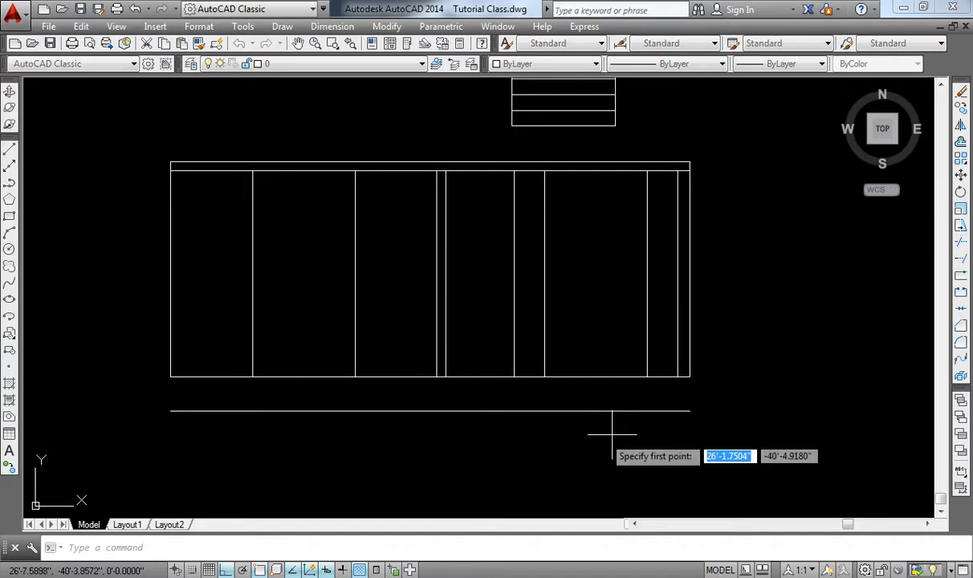
click(690, 376)
click(690, 412)
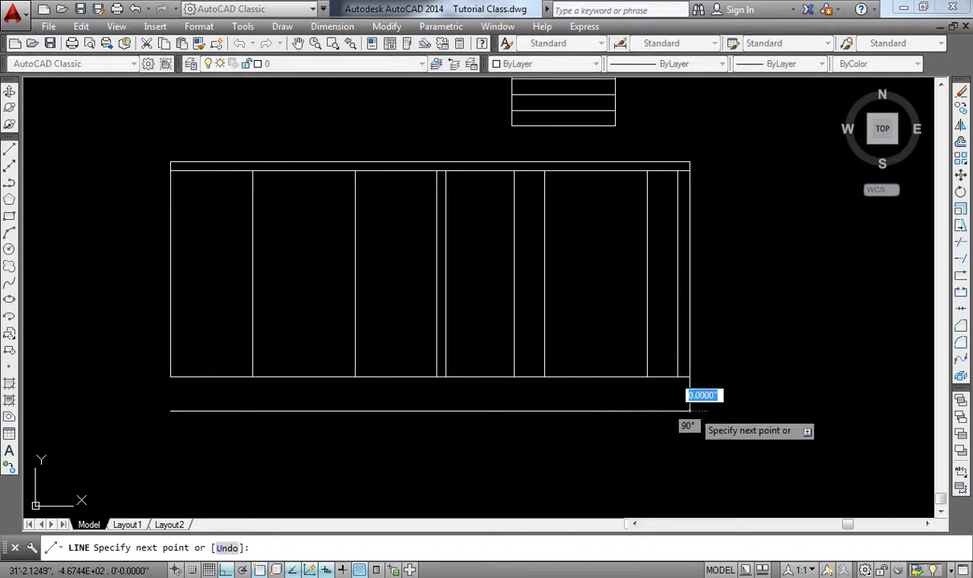
key(Return)
key(Return)
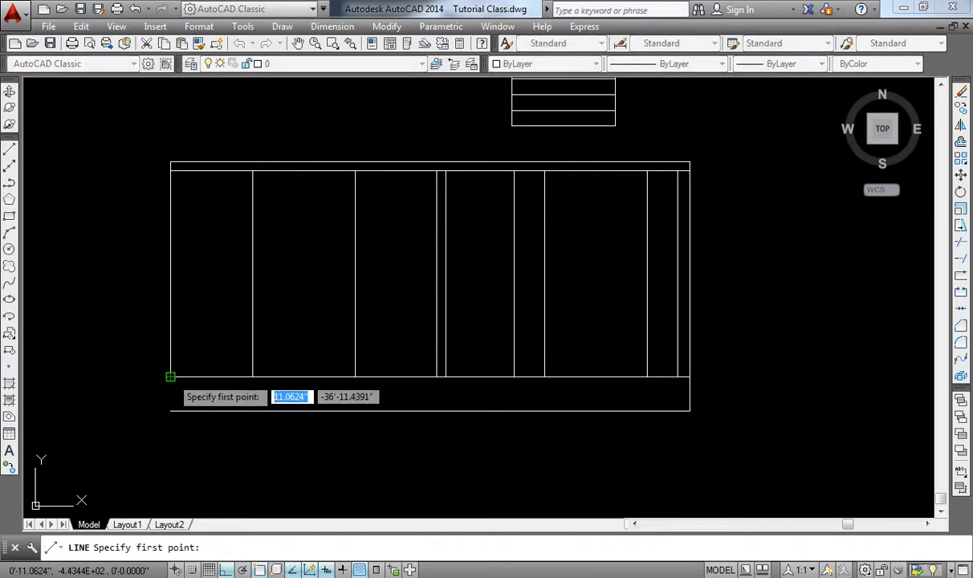
click(171, 375)
click(171, 411)
right_click(171, 411)
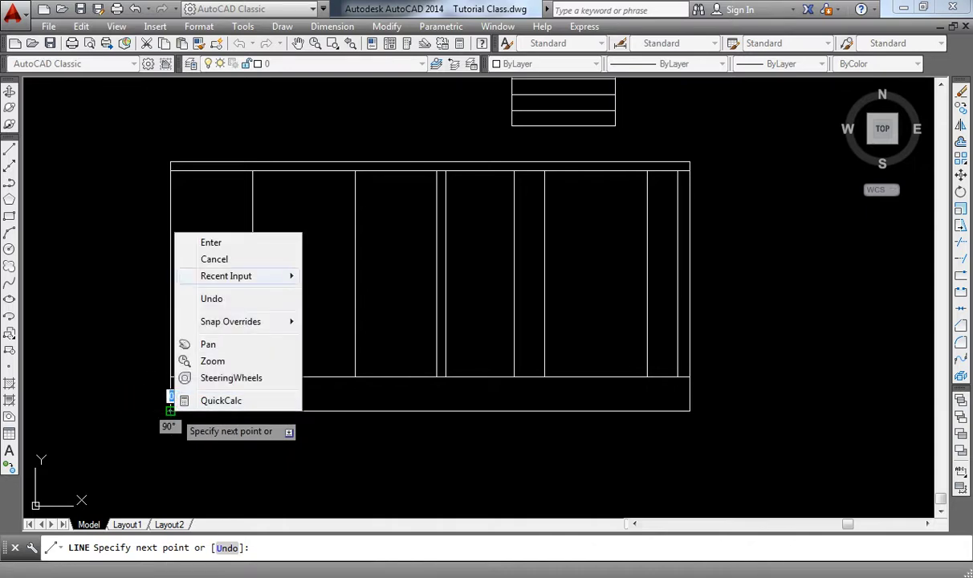
click(210, 241)
Offset the horizontal line at the top of the 2' base strip 3' upward.
scroll(585, 431, down, 3)
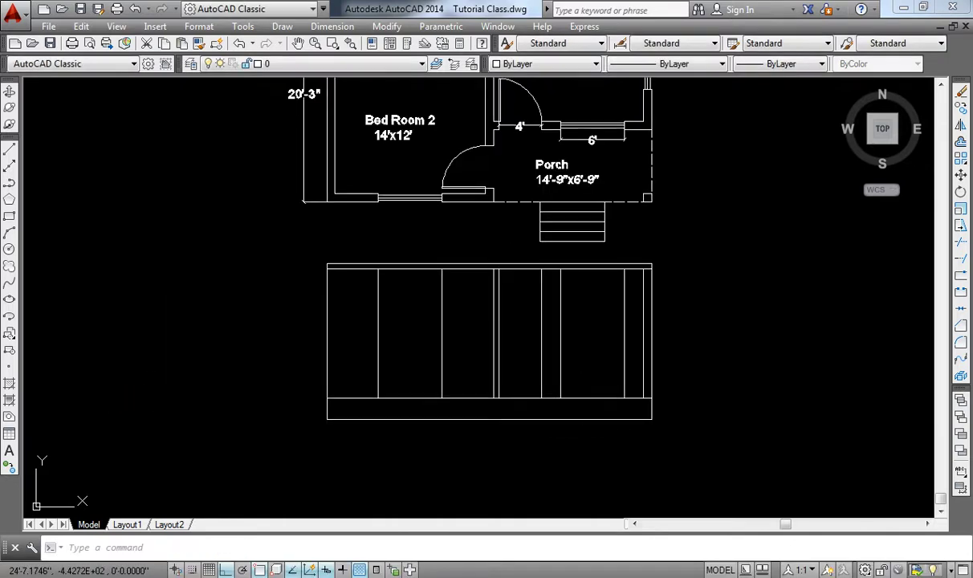
scroll(581, 448, up, 2)
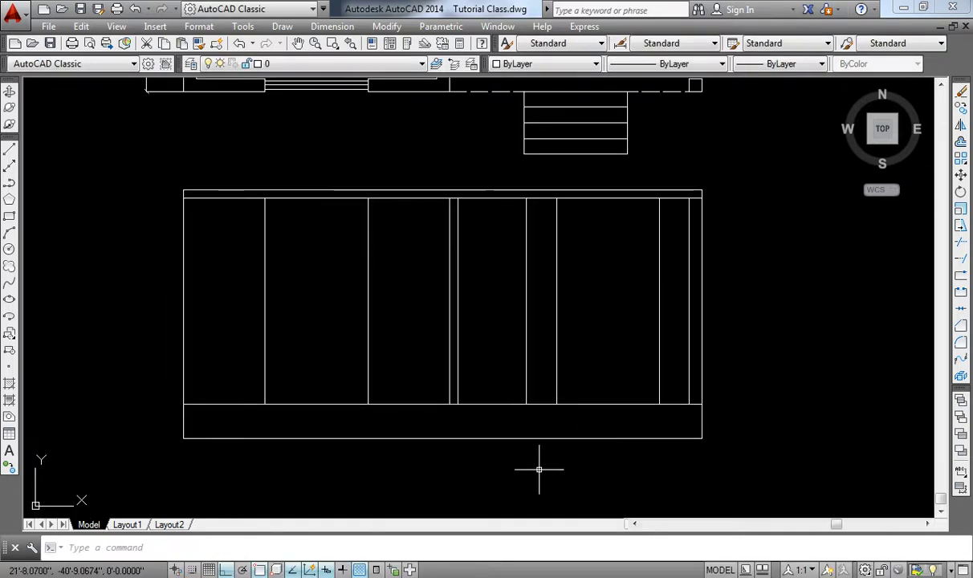
middle_drag(581, 449, 651, 479)
middle_drag(527, 396, 537, 425)
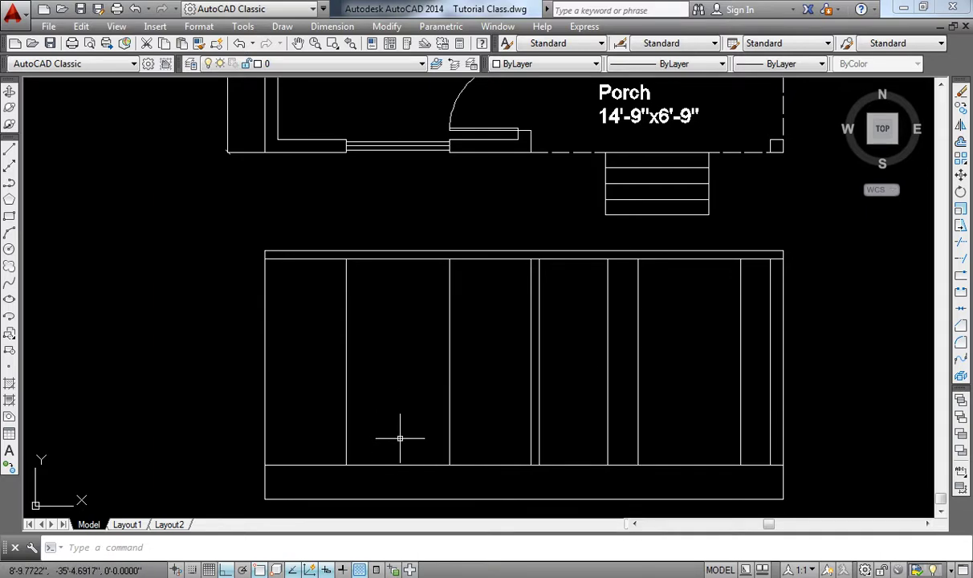
key(Return)
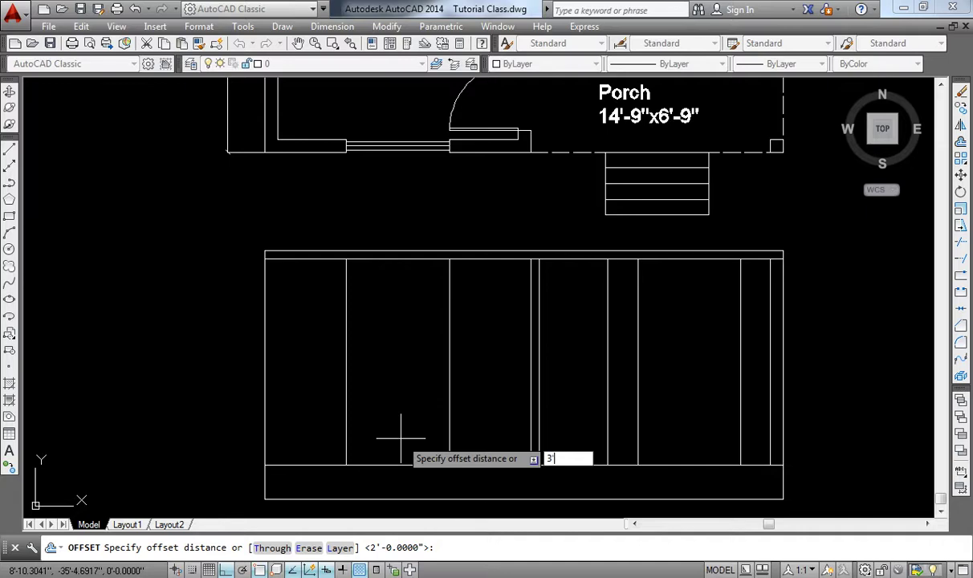
key(Return)
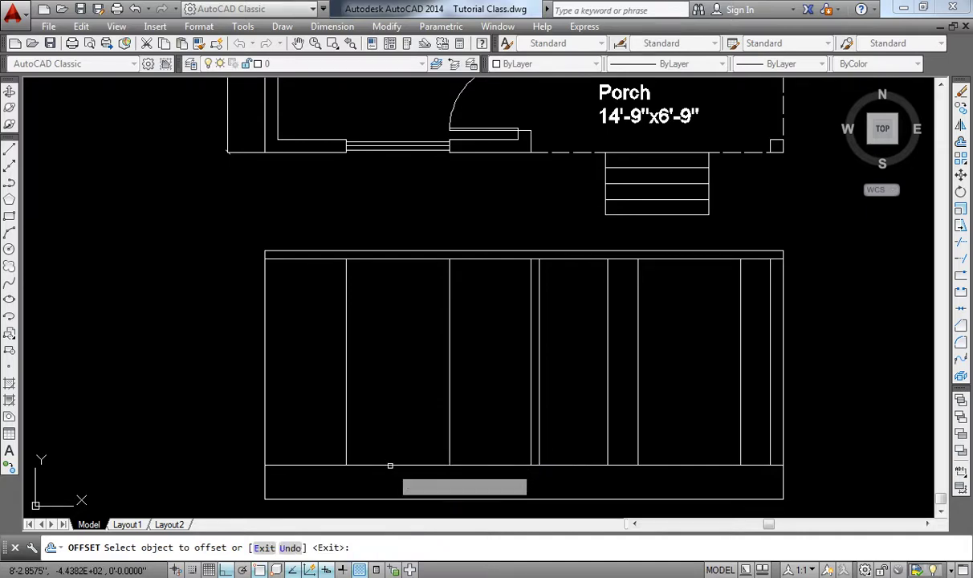
click(386, 465)
click(397, 352)
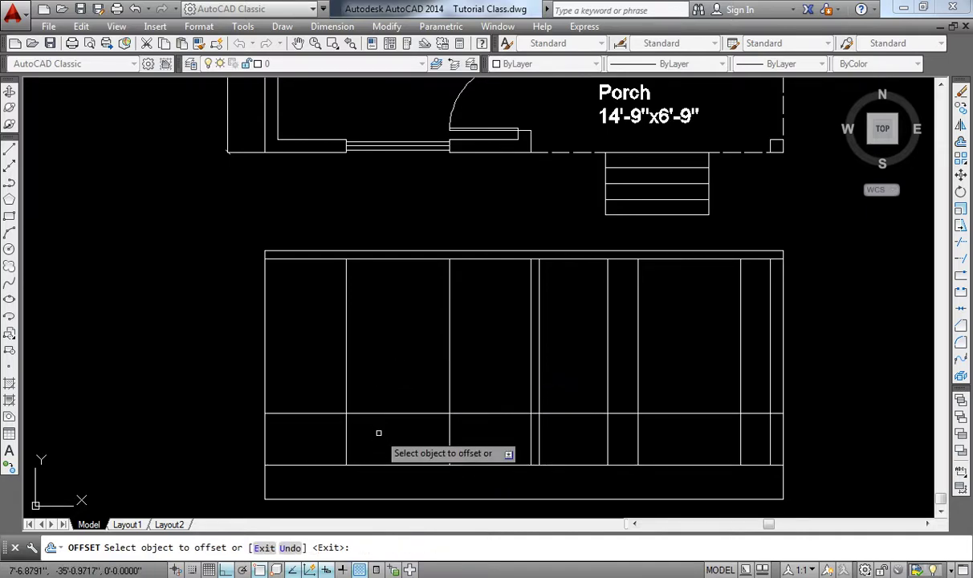
middle_drag(394, 346, 377, 363)
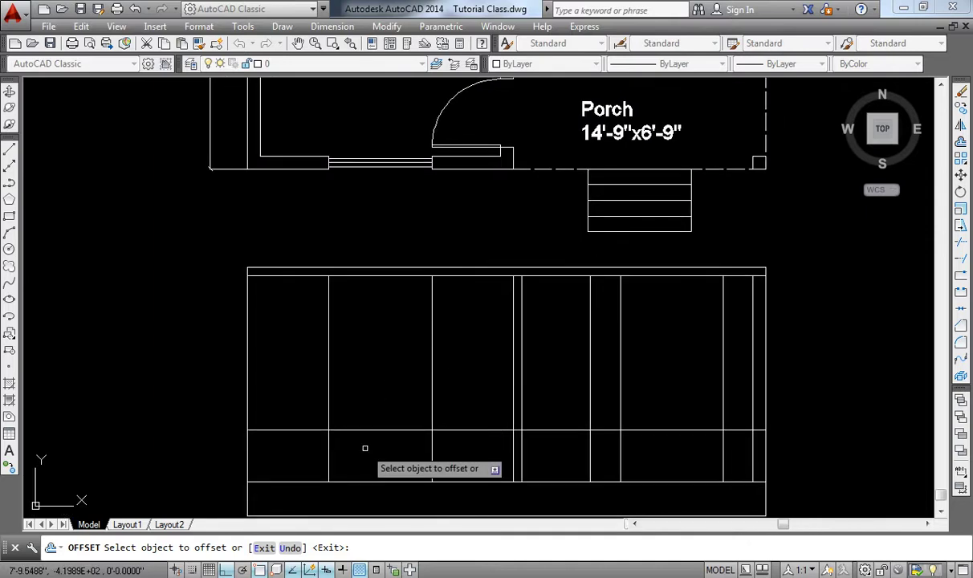
middle_drag(540, 74, 512, 146)
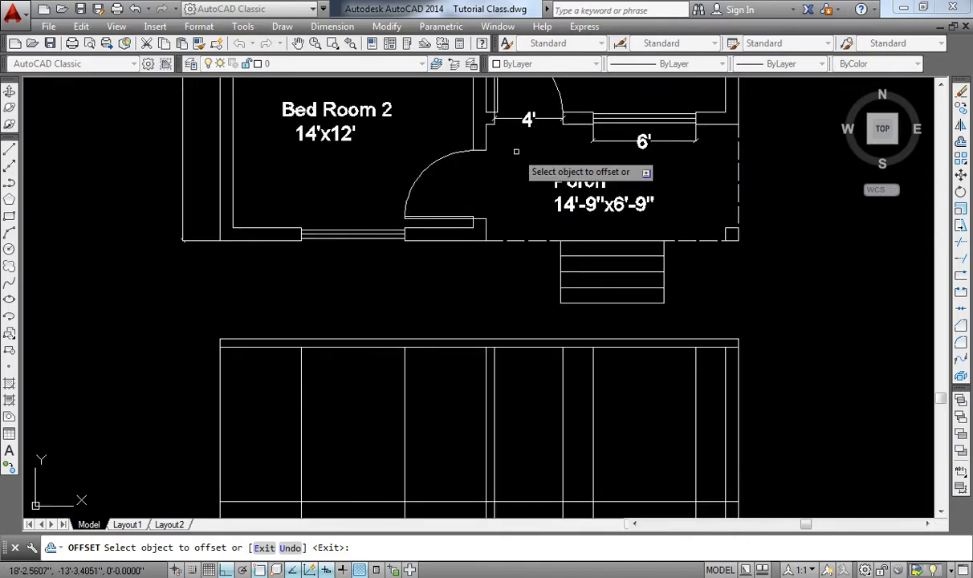
middle_drag(510, 414, 496, 293)
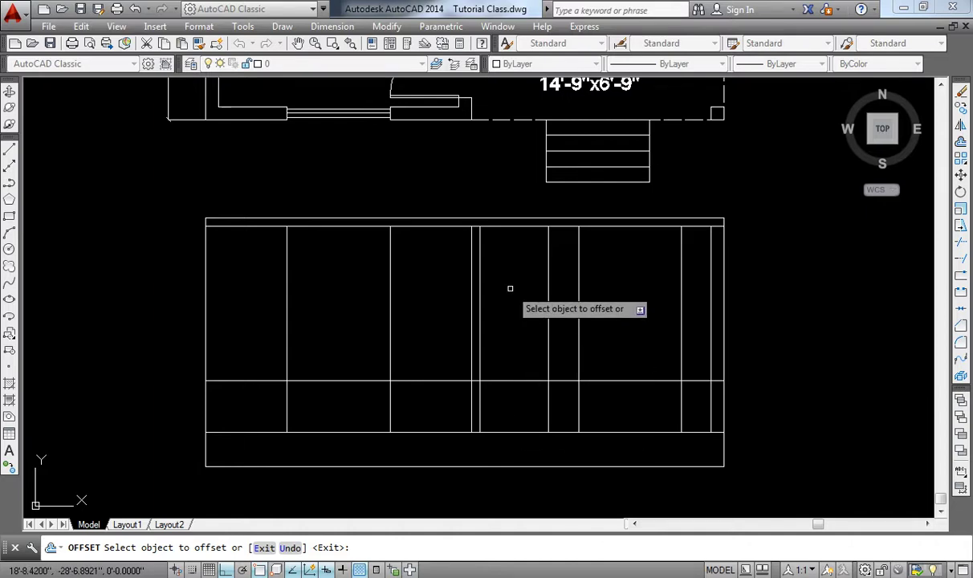
key(Escape)
Offset the horizontal line at the top of the base strip 7' upward for the door and window head height.
text(o)
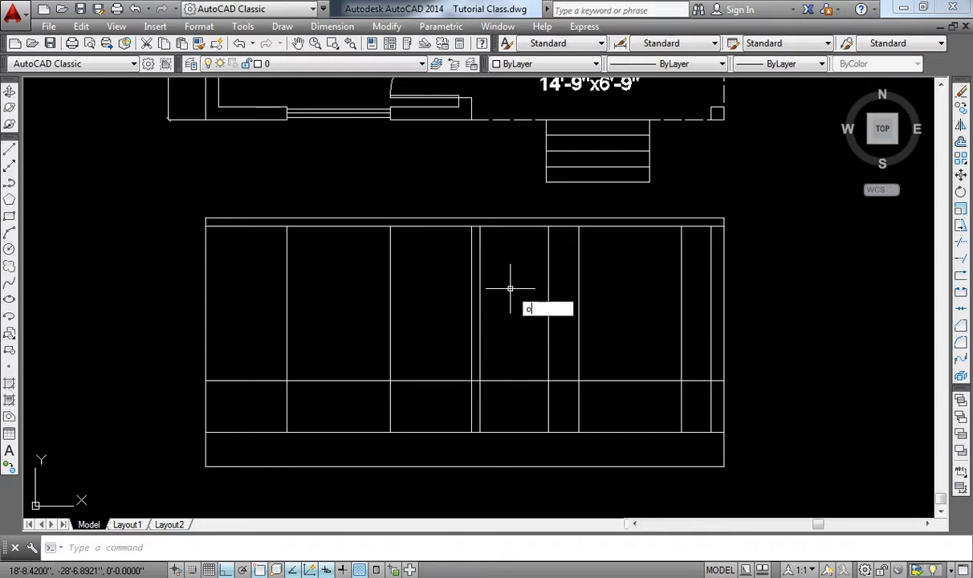
key(Return)
text(7)
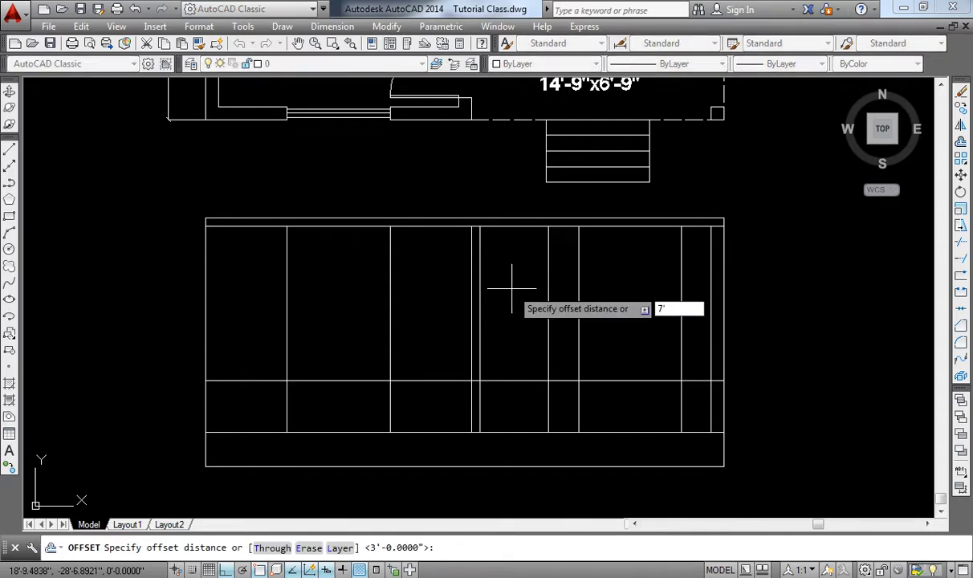
text(')
key(Return)
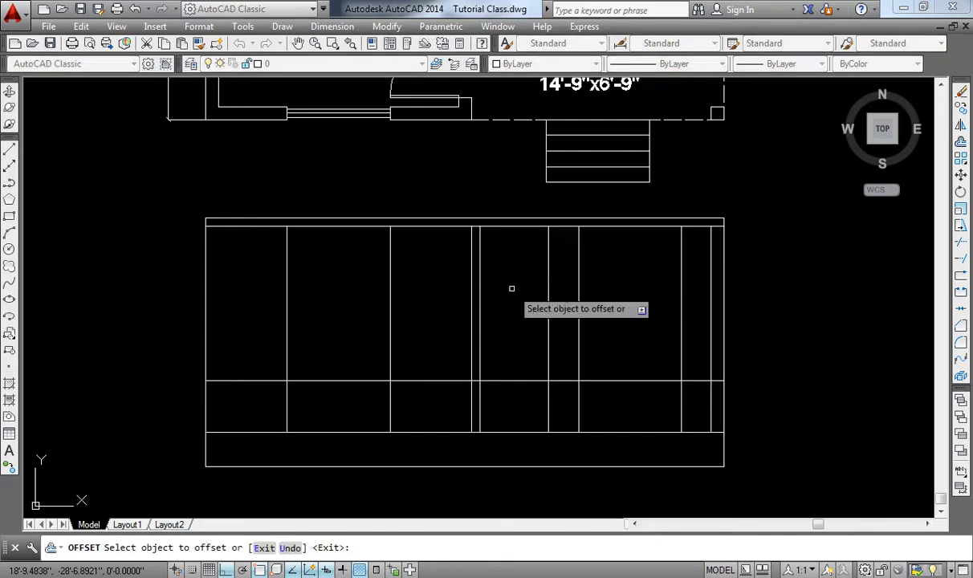
click(510, 433)
click(515, 305)
key(Escape)
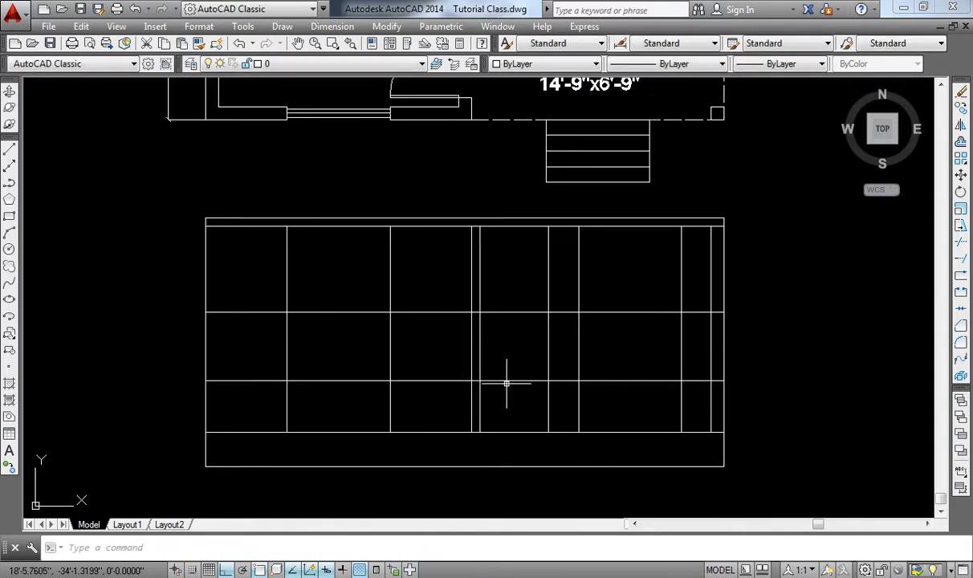
Trim the lines crossing, above and beside the door opening to leave a plain door outline on the base strip.
text(TR)
key(Return)
key(Return)
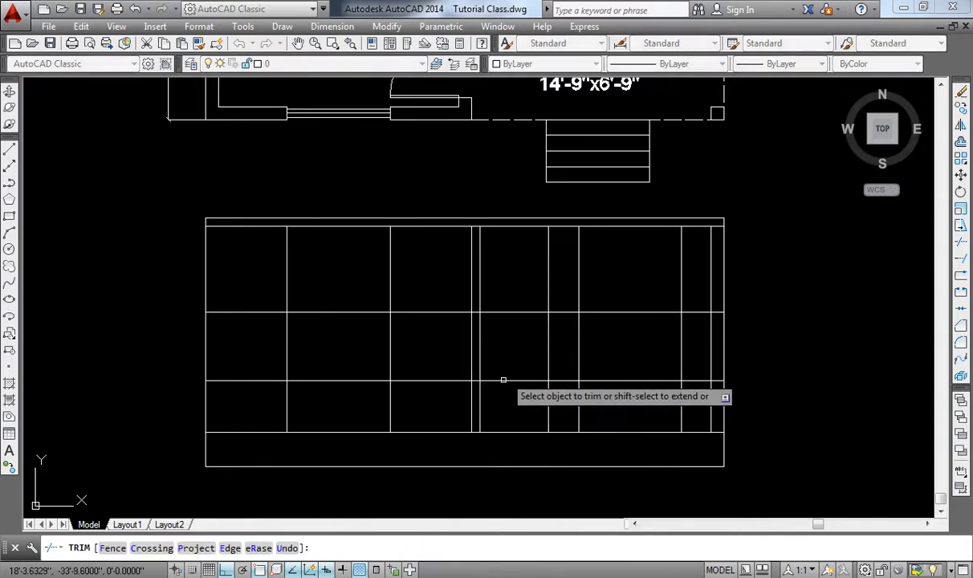
click(505, 381)
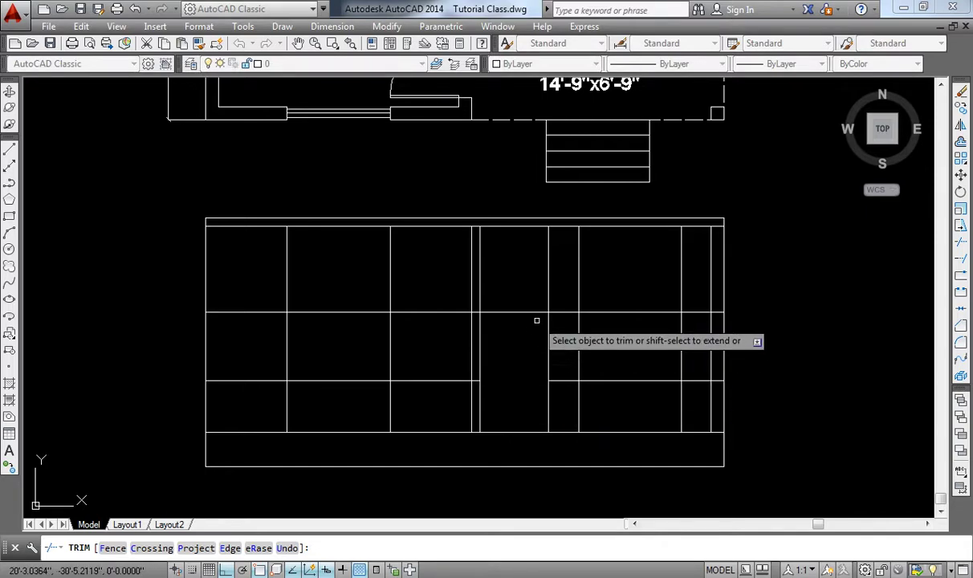
click(549, 295)
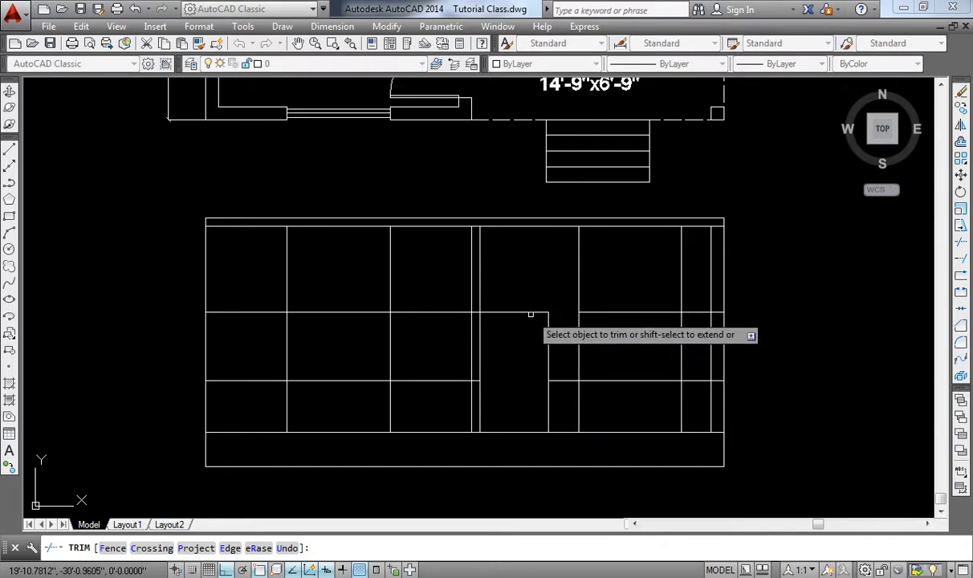
click(479, 300)
scroll(479, 300, up, 2)
click(475, 305)
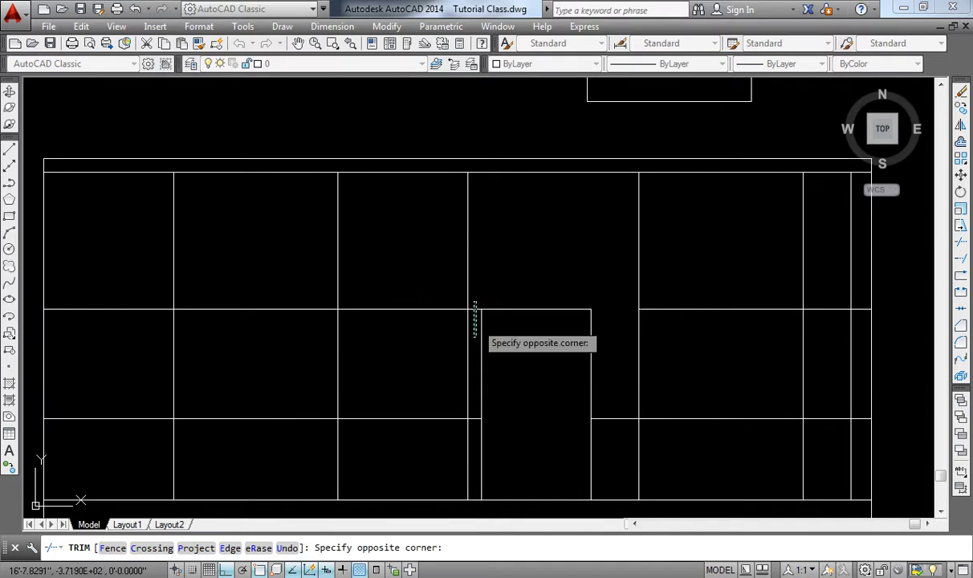
click(469, 464)
scroll(540, 374, down, 2)
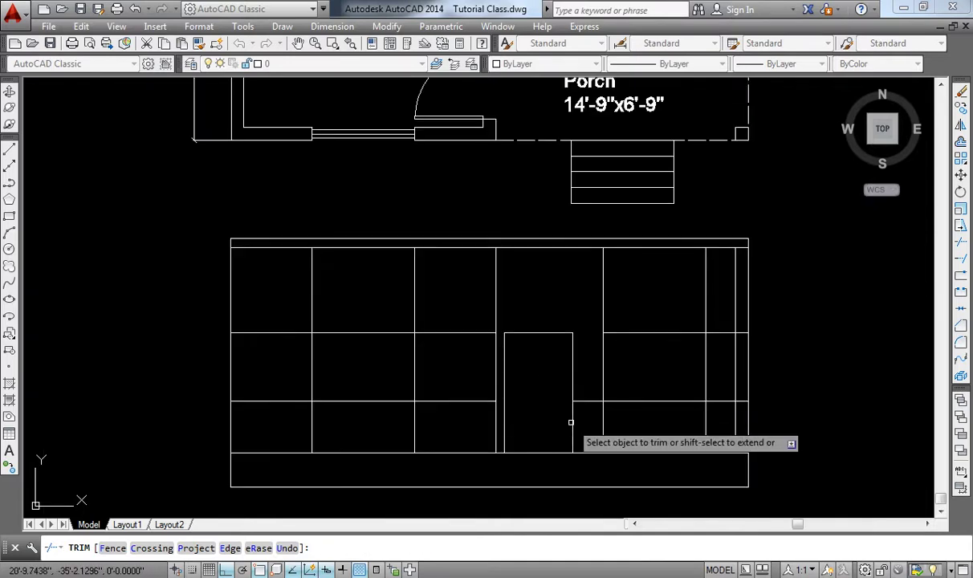
middle_drag(519, 429, 576, 418)
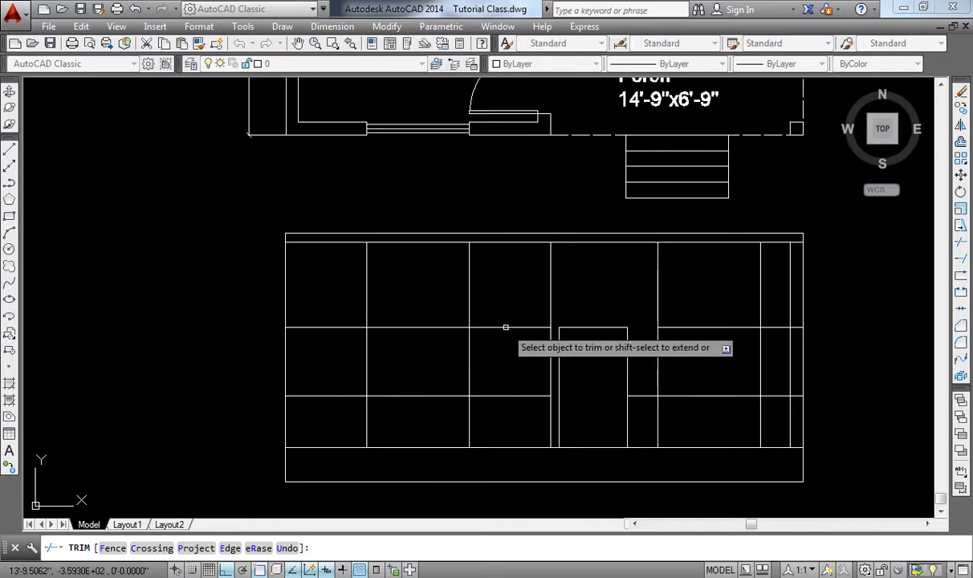
key(Return)
Fillet the crossing lines of the opening left of the door into a closed rectangular window.
text(f)
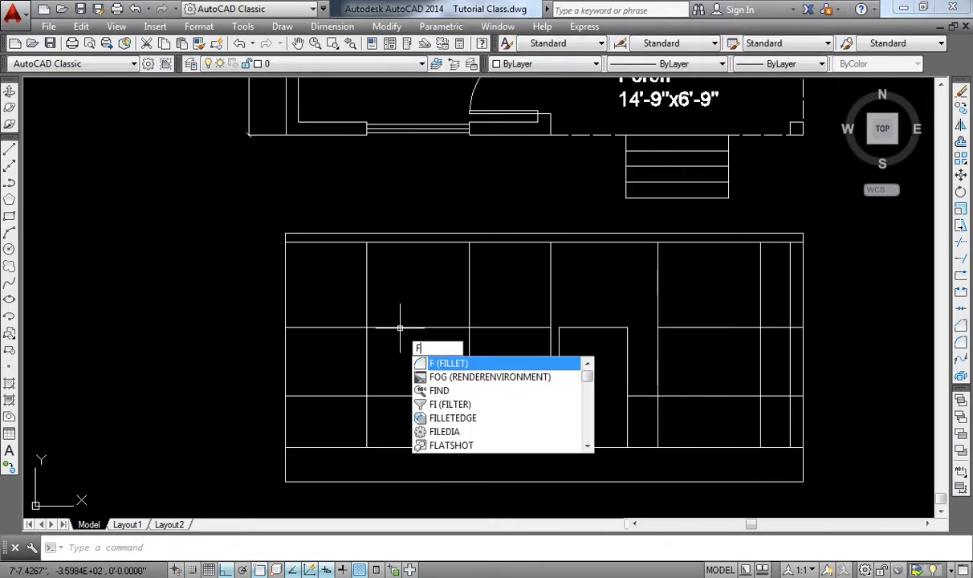
key(Return)
click(395, 327)
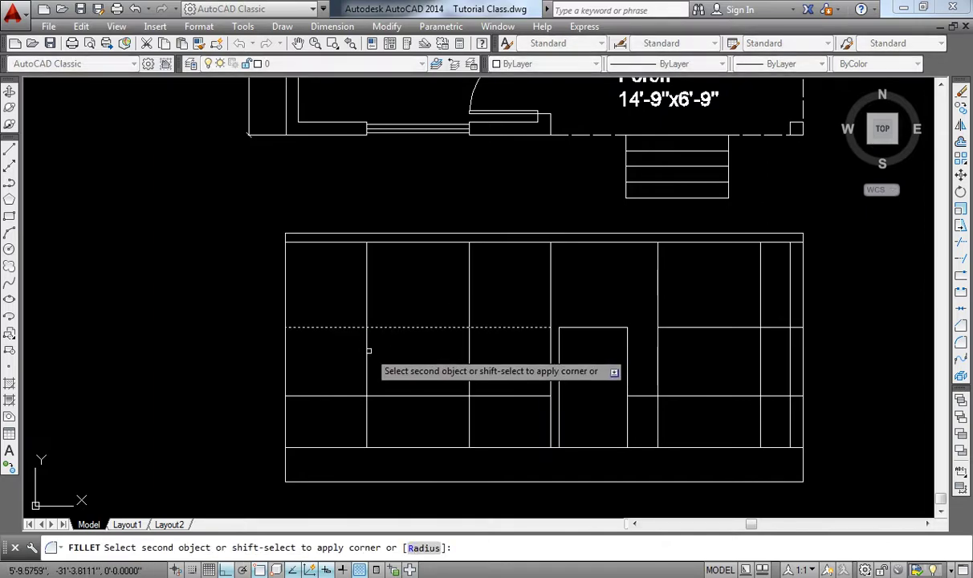
click(366, 351)
key(Return)
click(367, 357)
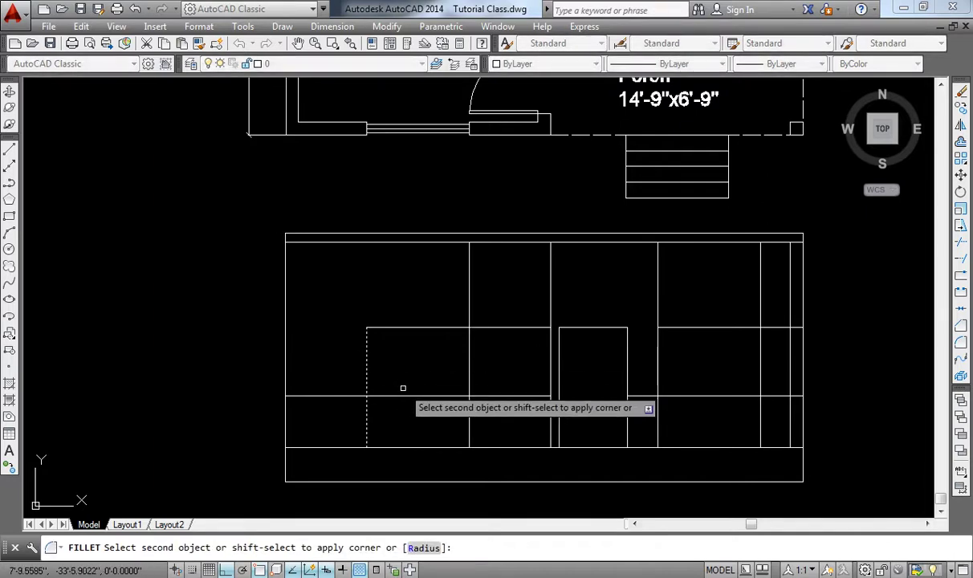
click(414, 396)
key(Return)
click(418, 395)
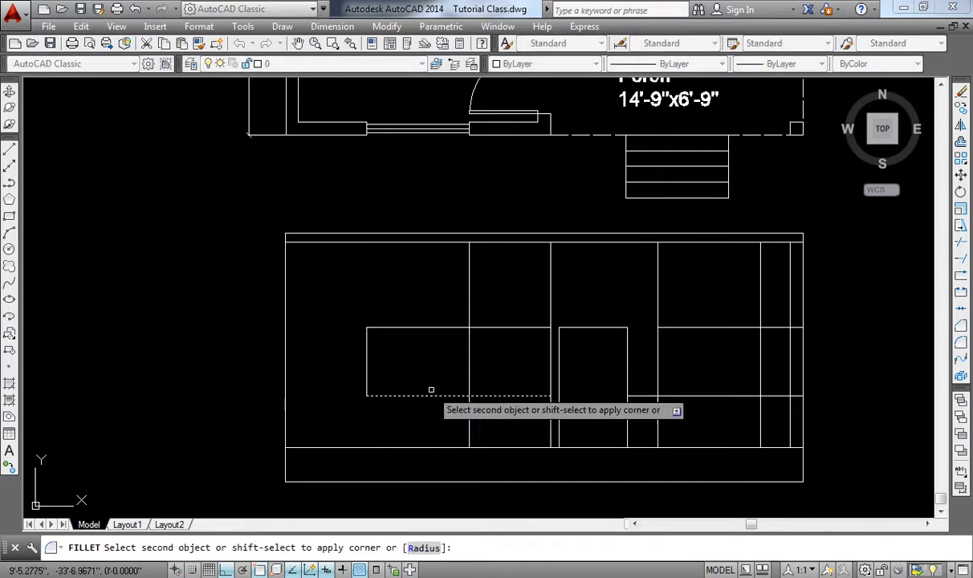
click(468, 351)
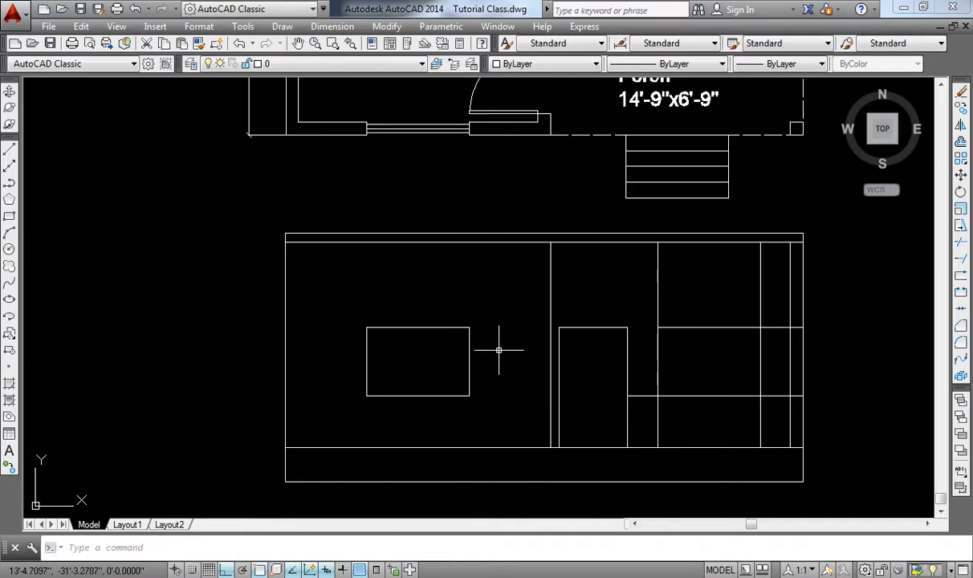
Fillet the crossing lines of the opening right of the door into a closed rectangular window.
middle_drag(500, 341, 439, 322)
middle_drag(611, 320, 569, 326)
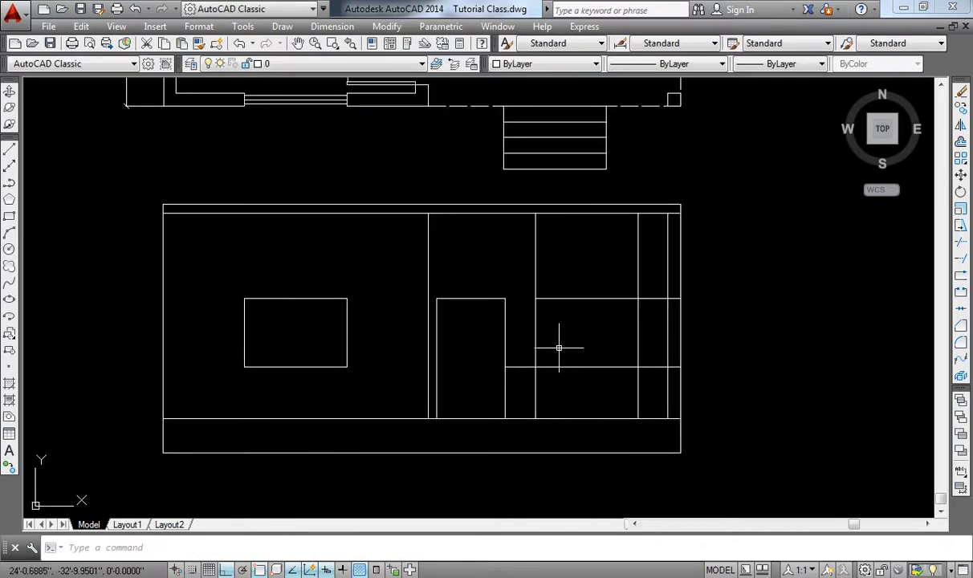
mouse_move(591, 327)
middle_down()
mouse_move(581, 399)
mouse_move(582, 347)
middle_up()
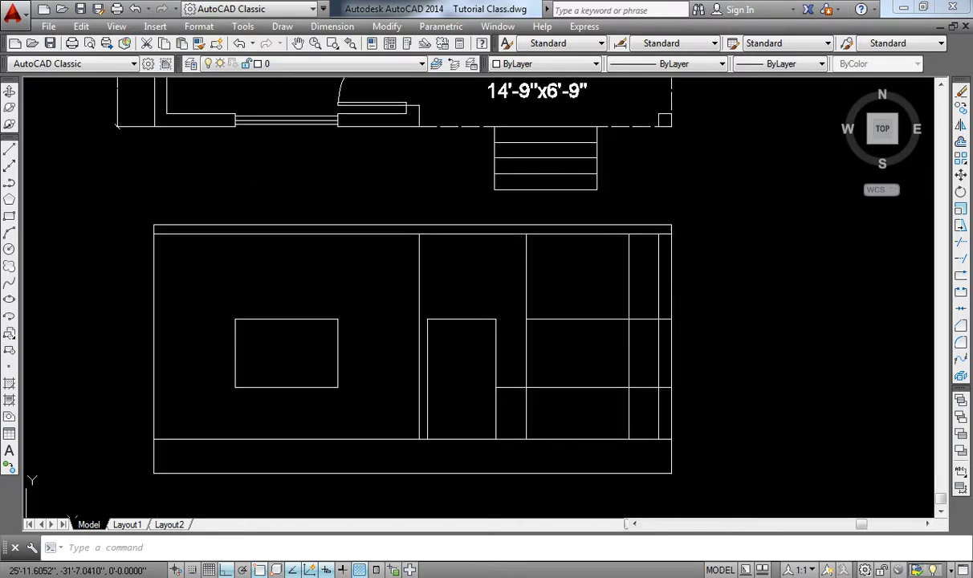
key(Return)
click(526, 333)
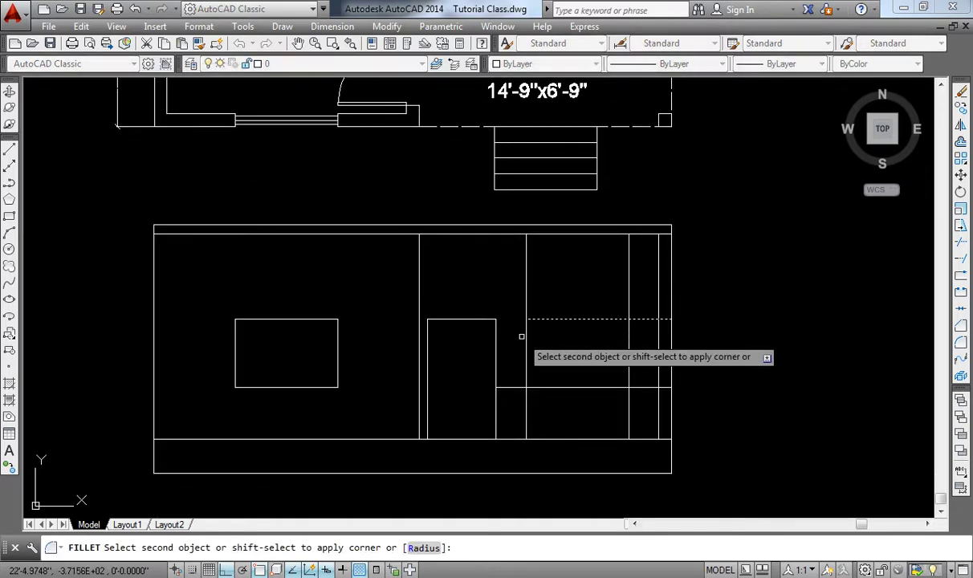
click(548, 387)
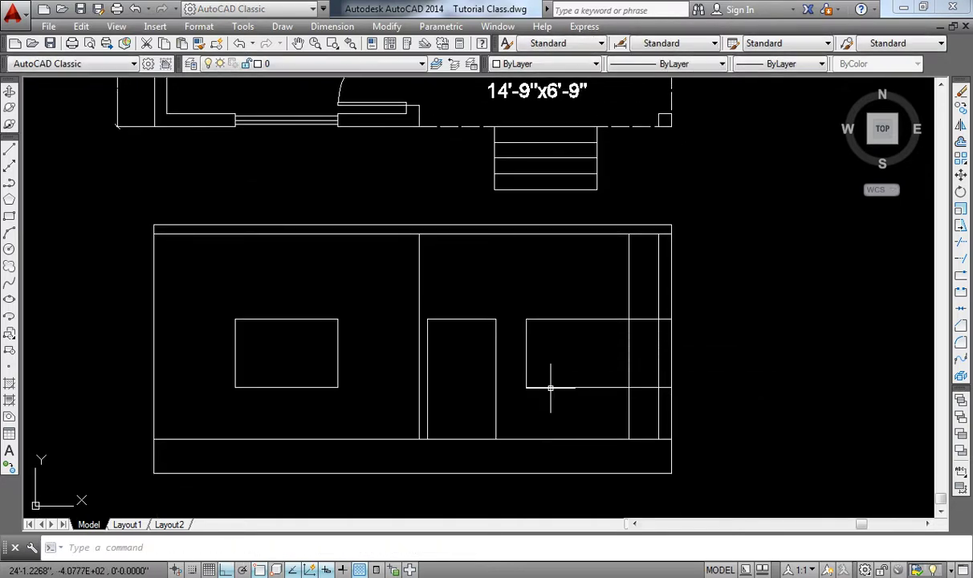
key(Return)
click(562, 387)
click(628, 347)
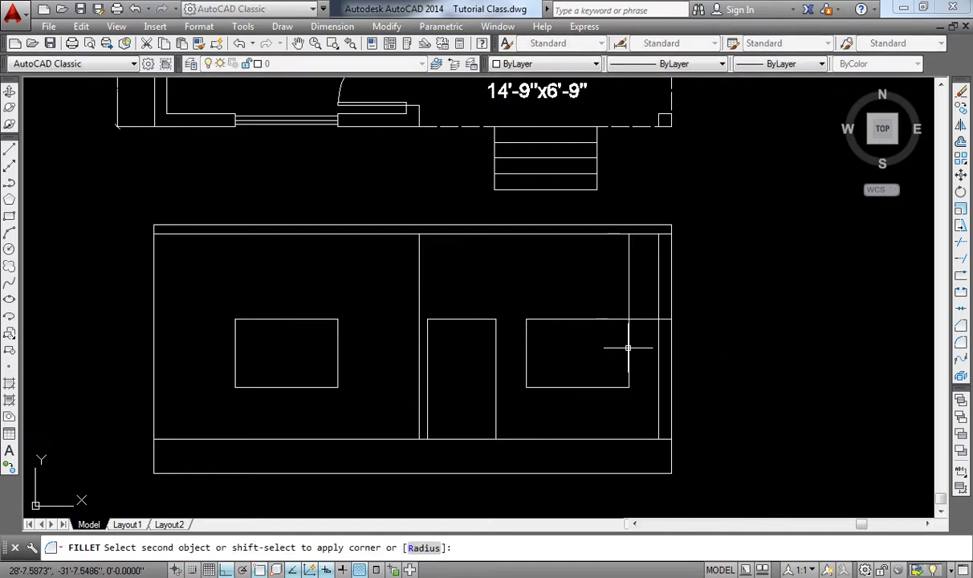
key(Return)
click(628, 337)
click(613, 321)
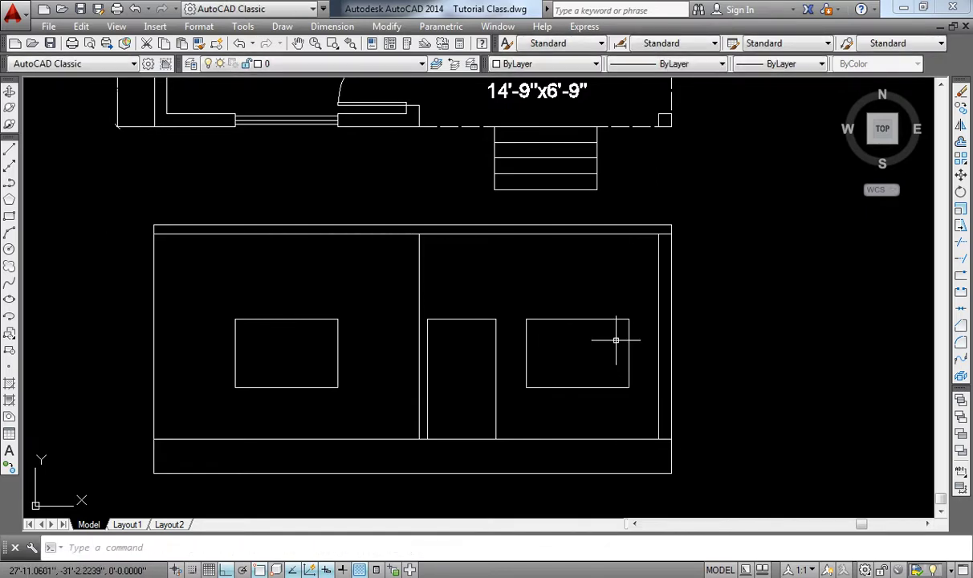
Join the lines of the door and of the window to its right into continuous outlines.
mouse_move(481, 321)
middle_down()
mouse_move(506, 321)
mouse_move(483, 324)
middle_up()
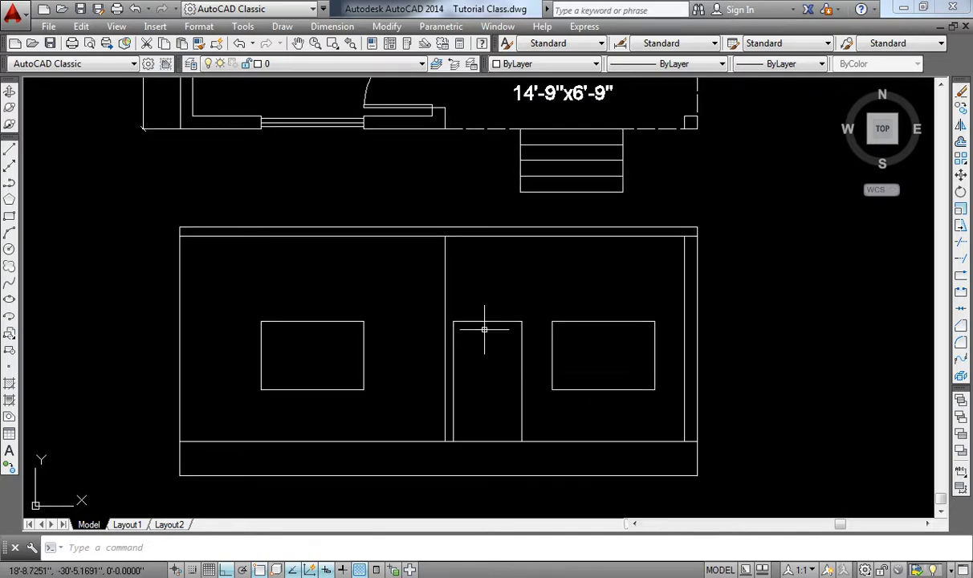
scroll(479, 363, down, 2)
middle_drag(505, 368, 519, 386)
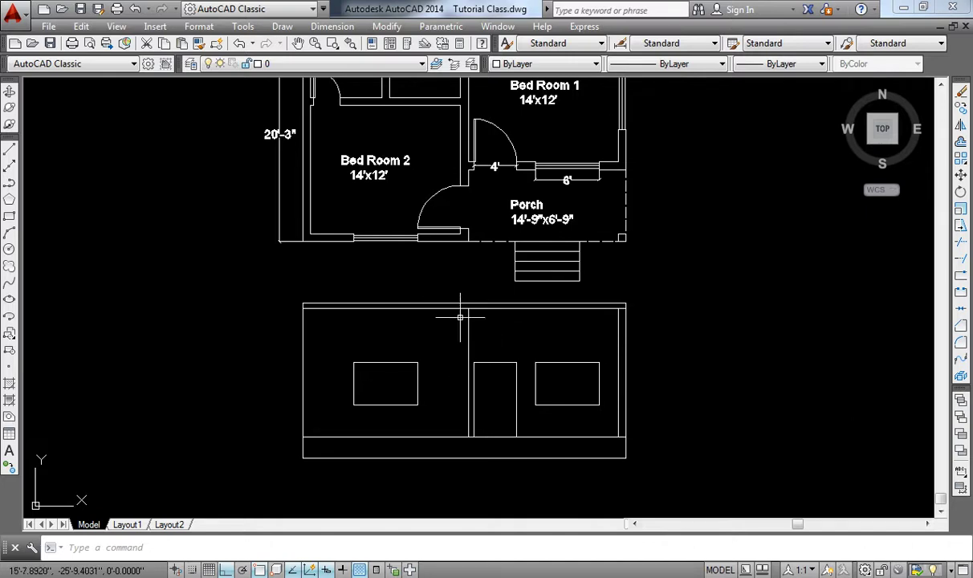
middle_drag(461, 319, 451, 325)
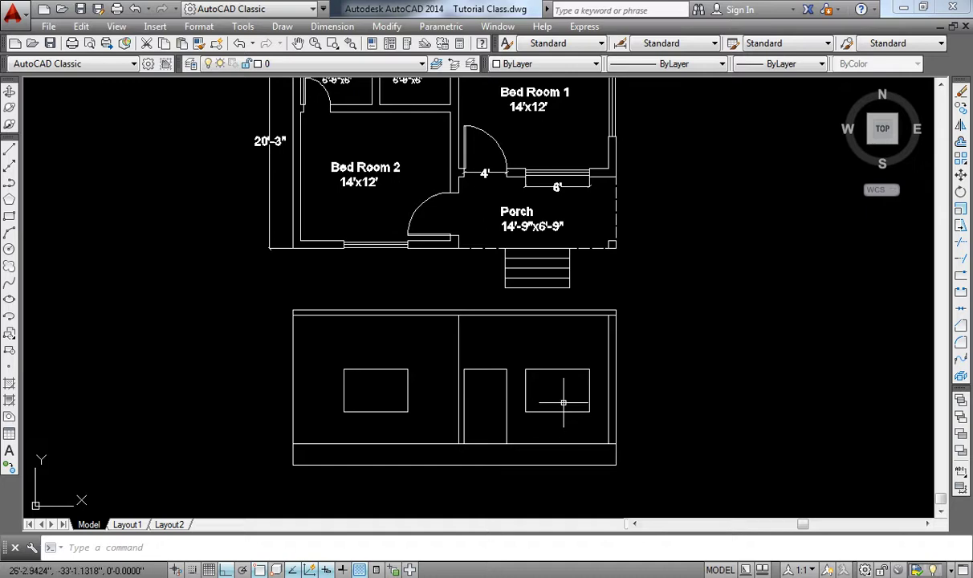
scroll(573, 395, up, 5)
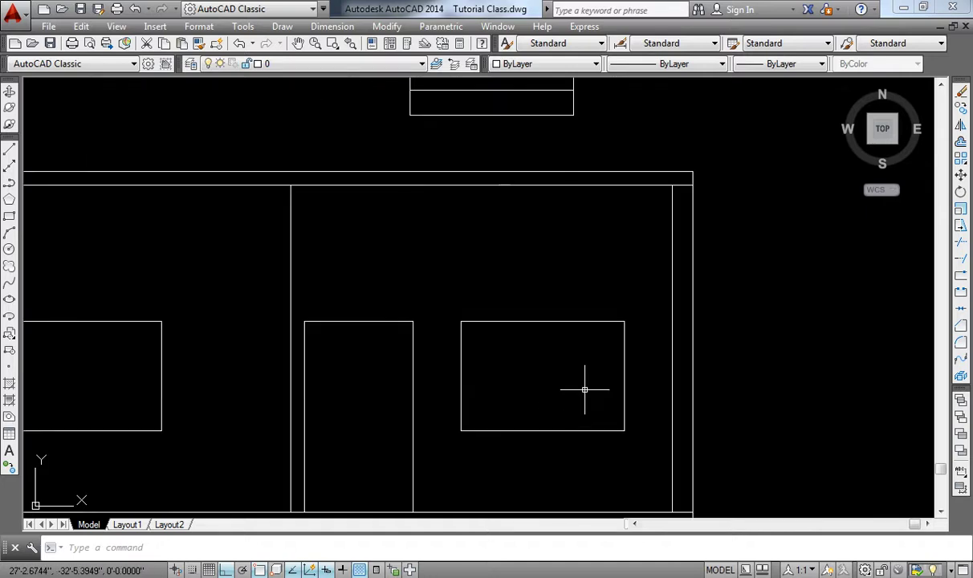
key(Return)
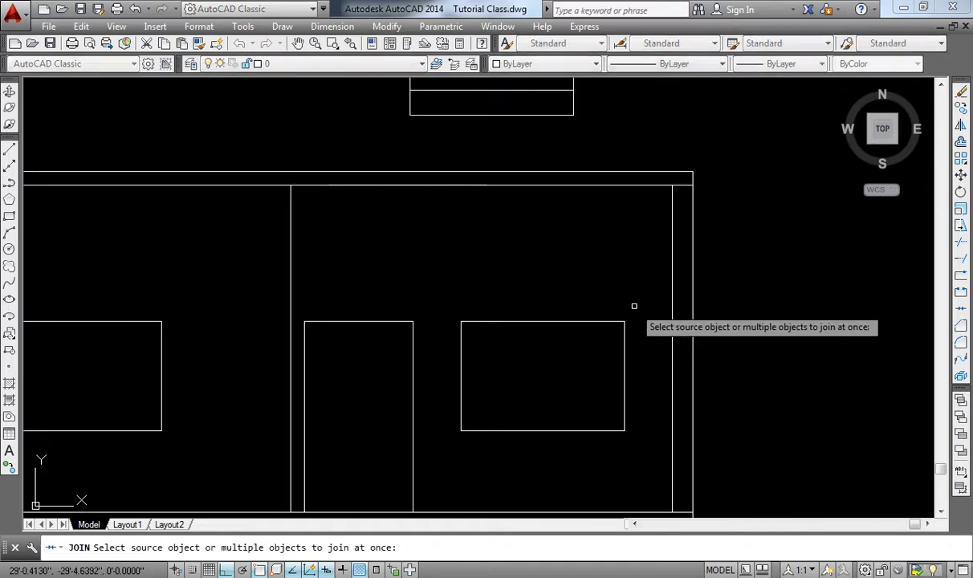
click(634, 306)
click(301, 481)
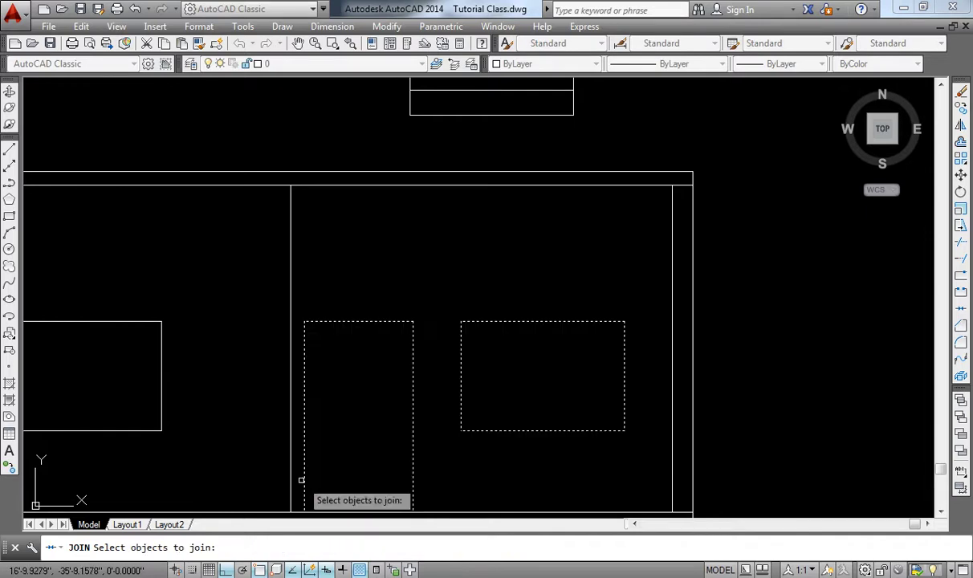
right_click(532, 380)
right_click(533, 380)
click(583, 103)
Join the four lines of the window left of the door into one outline.
middle_drag(539, 388, 700, 350)
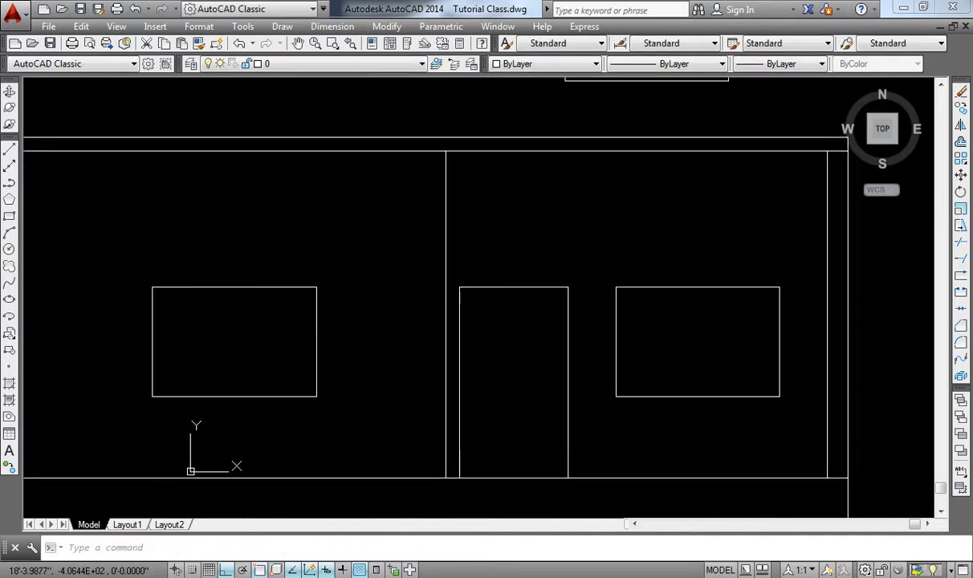
click(365, 249)
click(211, 346)
key(Return)
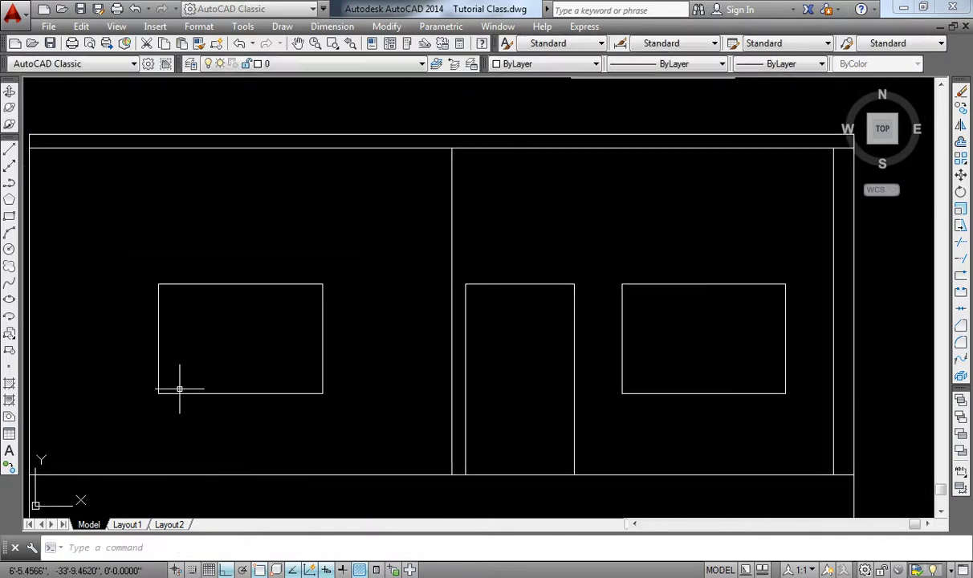
text(o)
key(Return)
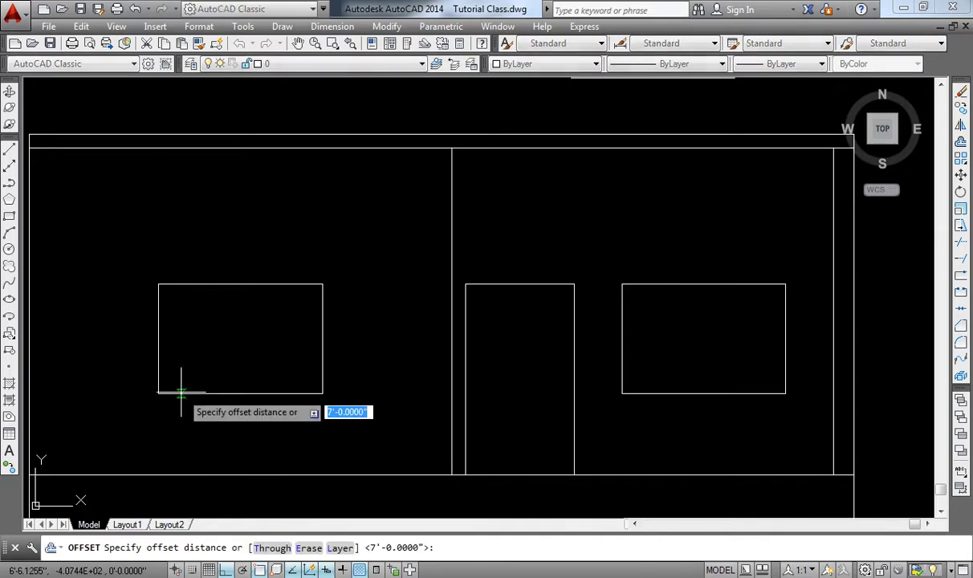
text(3)
key(Return)
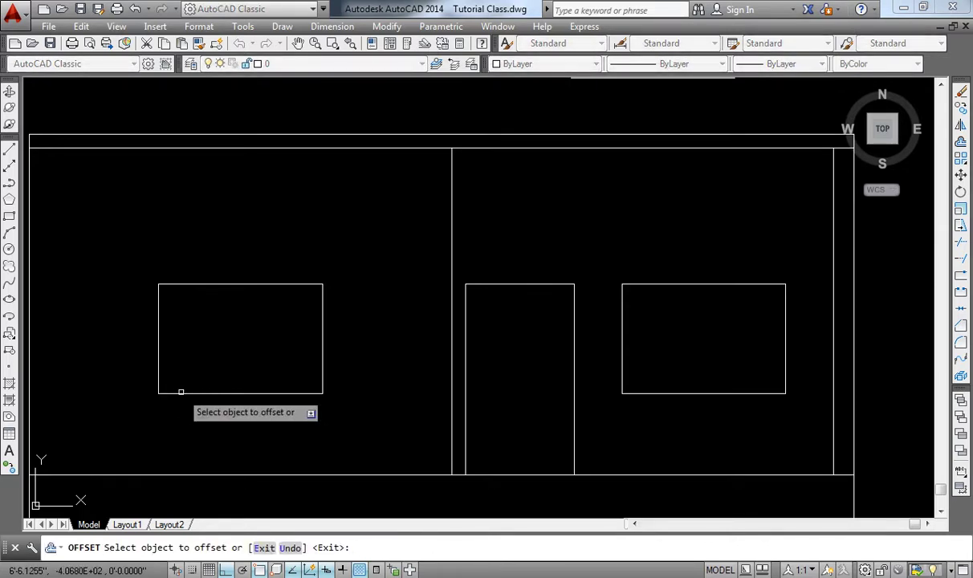
Offset both window outlines 2" inward to form their frames.
key(Return)
text(2)
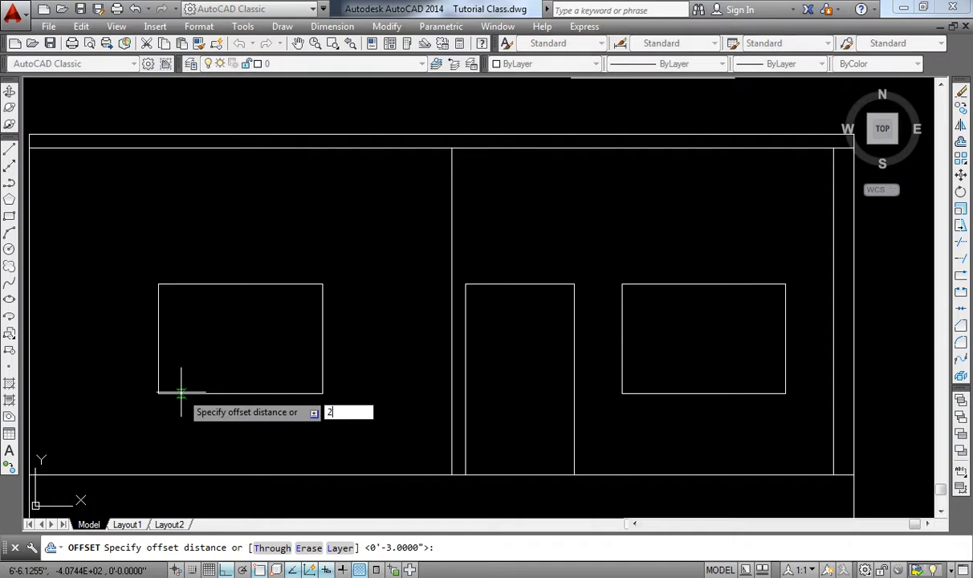
key(Return)
click(182, 393)
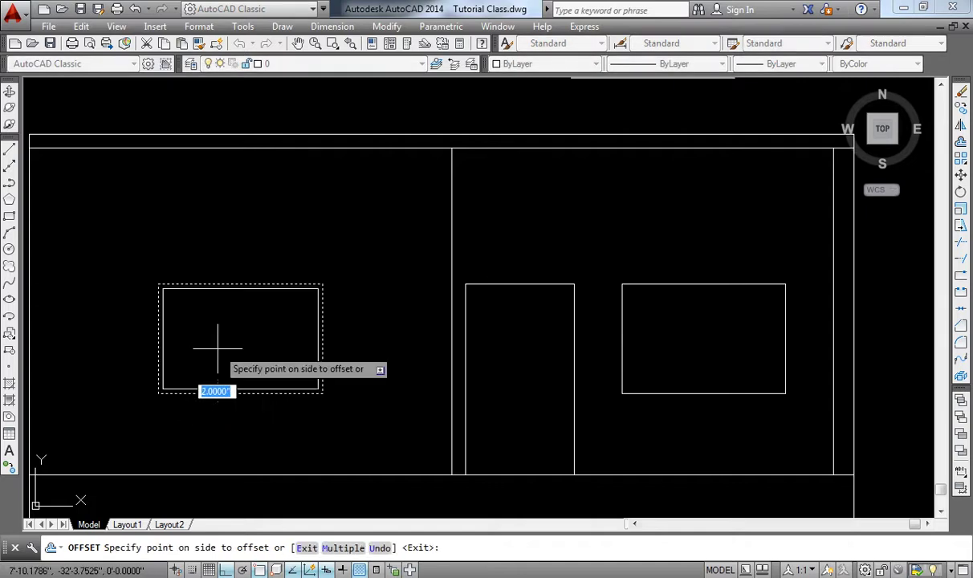
click(213, 348)
middle_drag(261, 336, 329, 330)
click(695, 283)
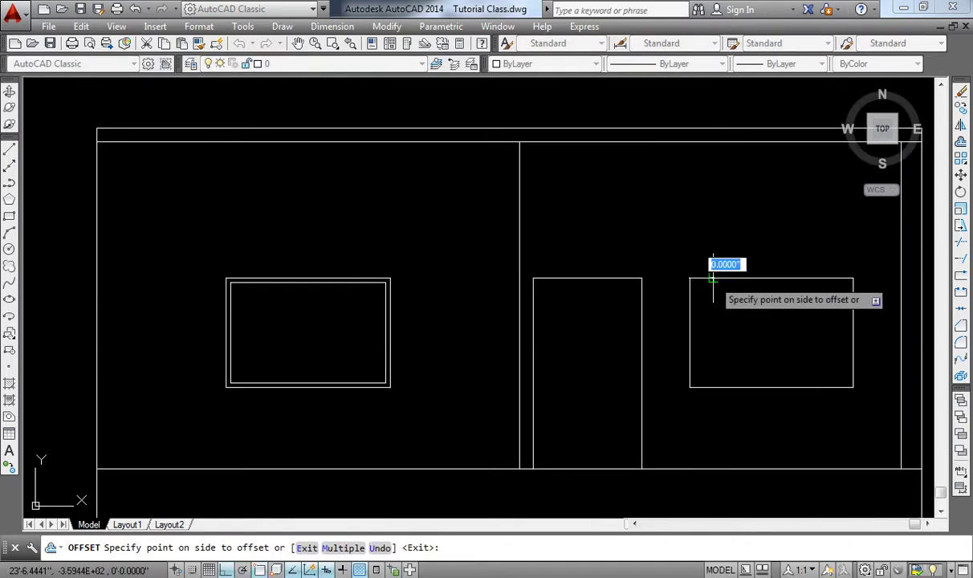
click(717, 333)
key(Escape)
scroll(777, 322, up, 2)
middle_drag(777, 322, 585, 283)
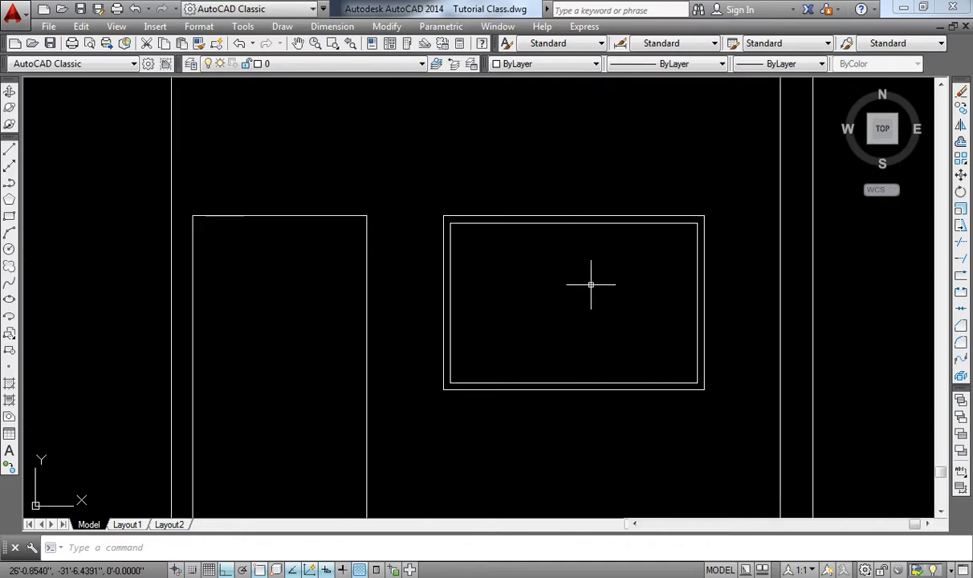
Draw a vertical line through the middle of the inner frame of the window right of the door.
scroll(585, 284, down, 2)
middle_drag(449, 311, 506, 313)
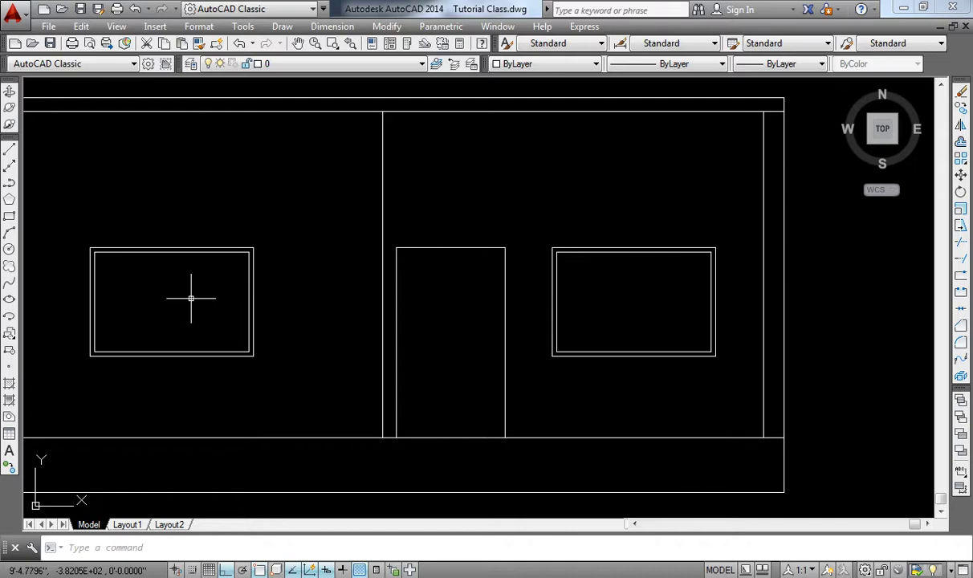
scroll(634, 305, up, 2)
middle_drag(635, 305, 574, 304)
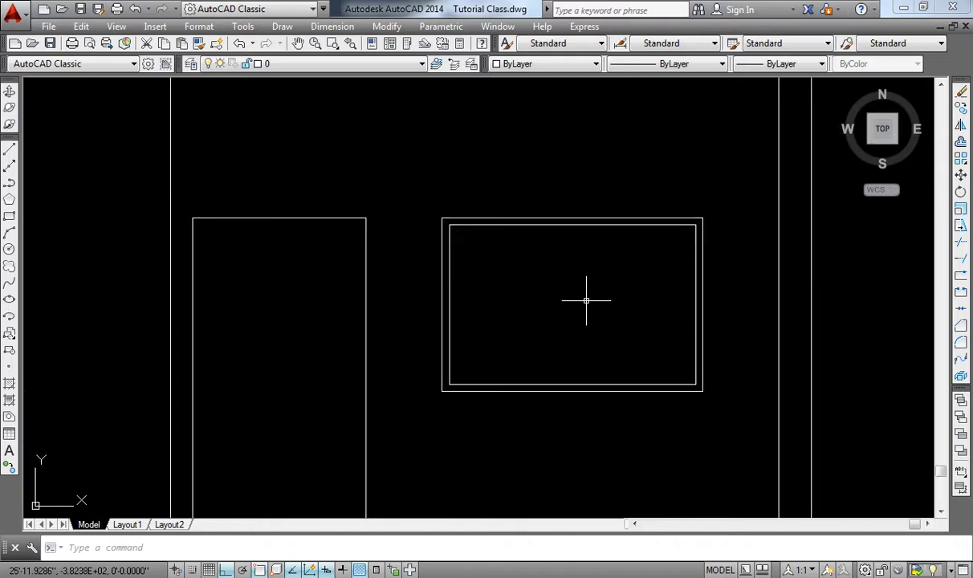
text(l)
key(Return)
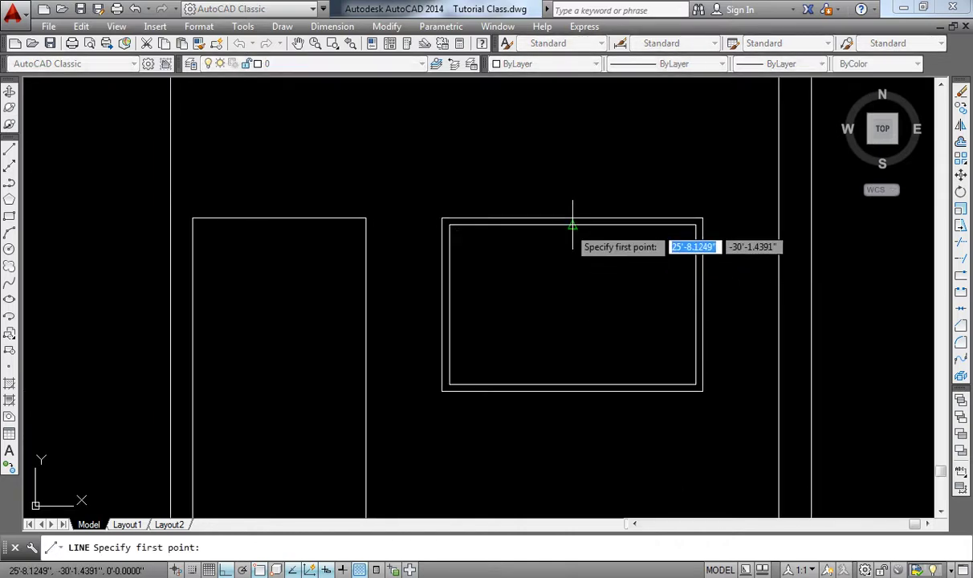
click(572, 224)
click(573, 384)
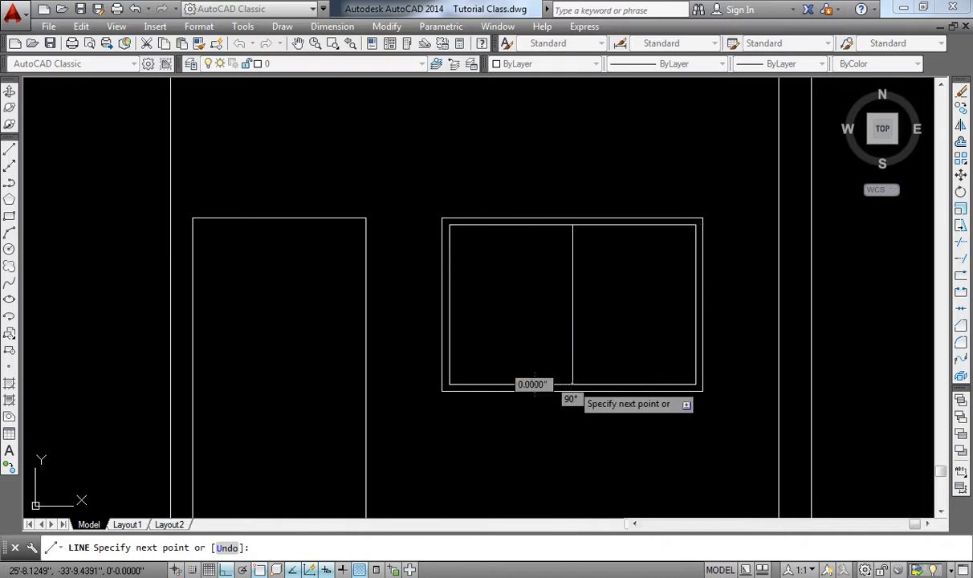
key(Return)
Offset the window's vertical centre line 1" to both sides and erase the original line to form the mullion.
text(o)
key(Return)
text(3)
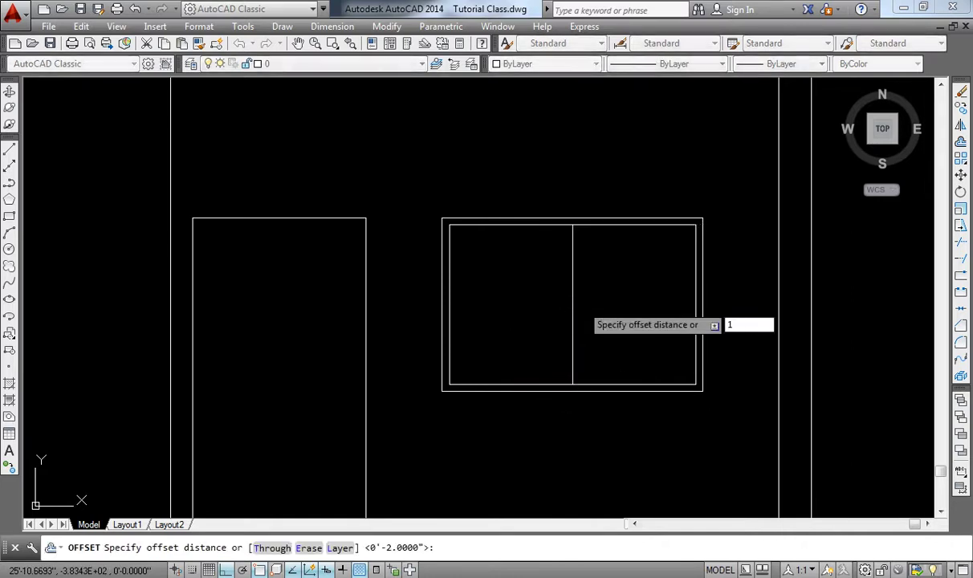
key(Return)
scroll(571, 300, up, 4)
click(571, 274)
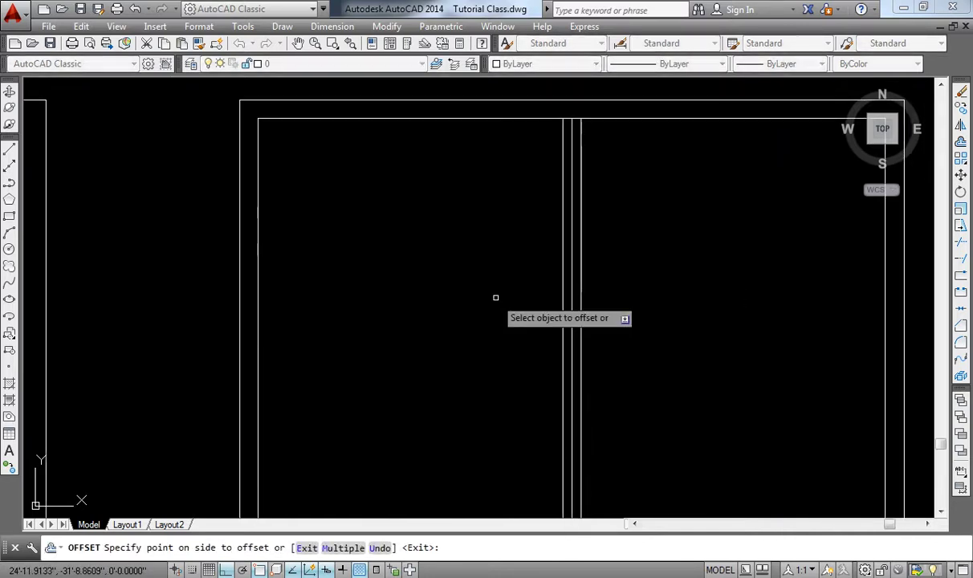
click(495, 298)
key(Return)
click(571, 217)
text(e)
key(Return)
Trim the inner frame segments between the two mullion lines at the head and sill of the same window.
text(tr)
key(Return)
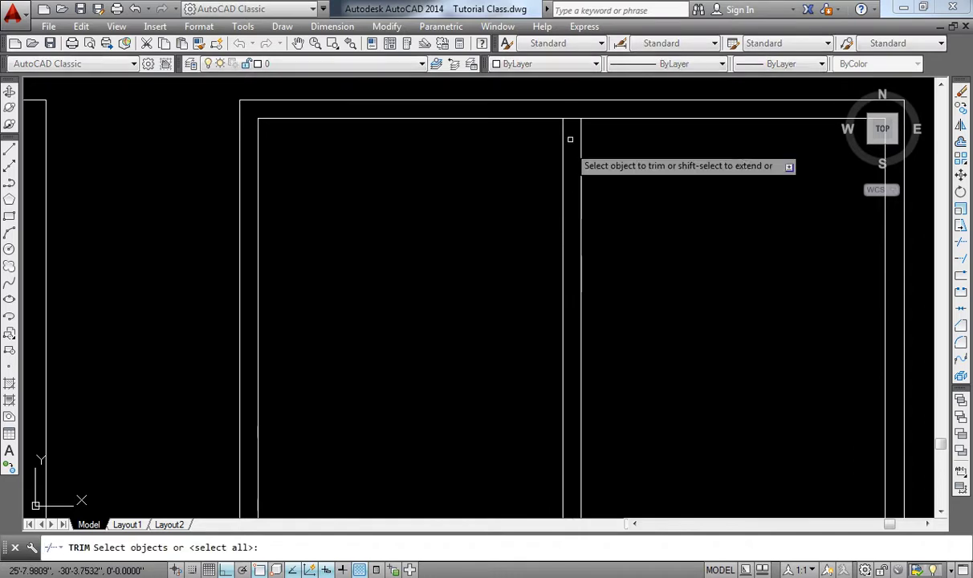
key(Return)
scroll(570, 116, down, 2)
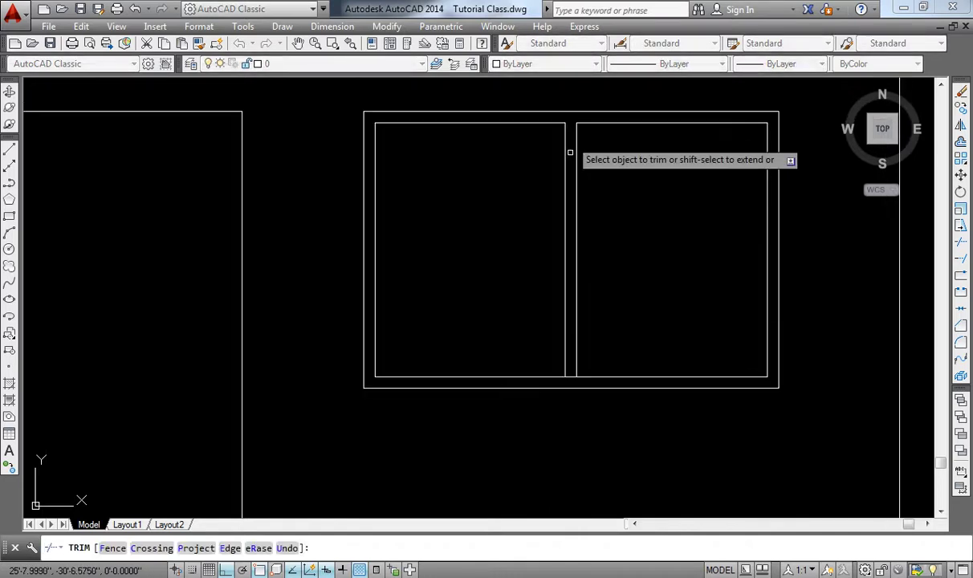
click(568, 378)
key(Return)
scroll(575, 388, down, 2)
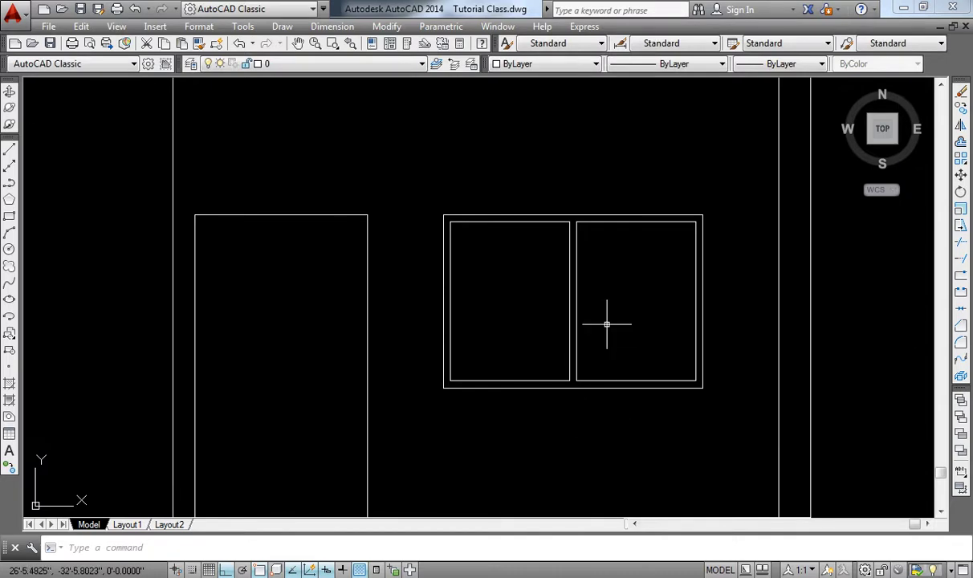
Copy the two mullion lines to the window left of the door, using the inner frames' upper right corners as reference points.
text(co)
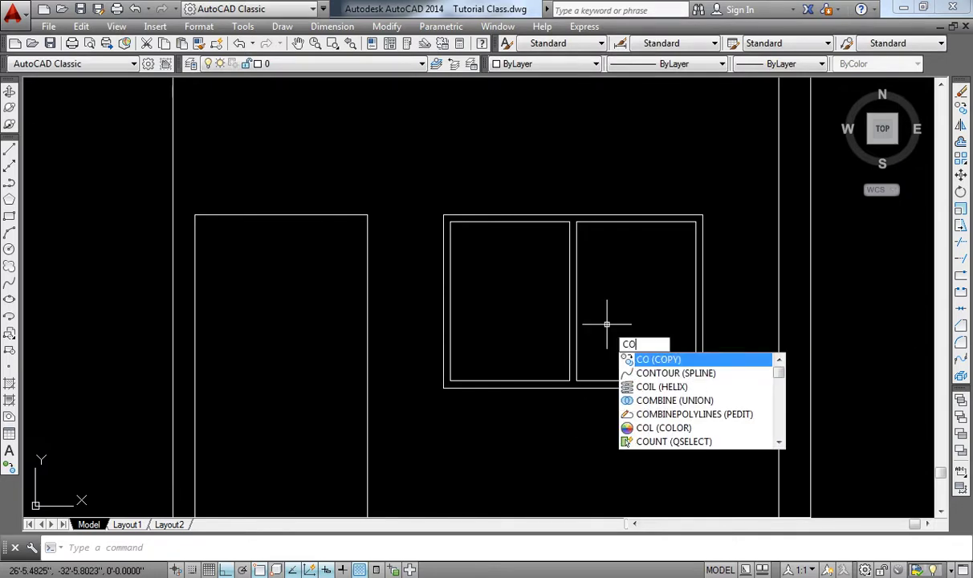
key(Return)
click(604, 282)
click(499, 313)
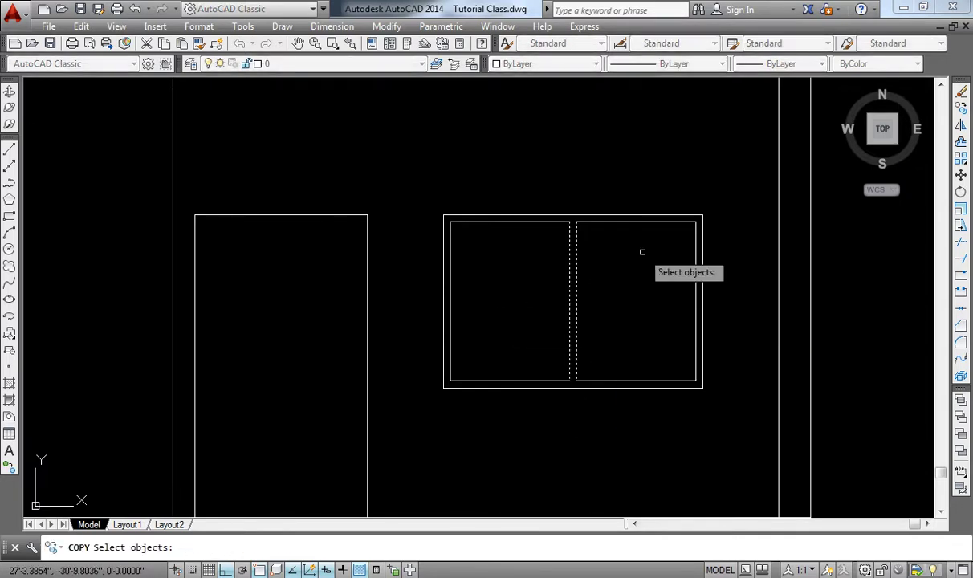
key(Return)
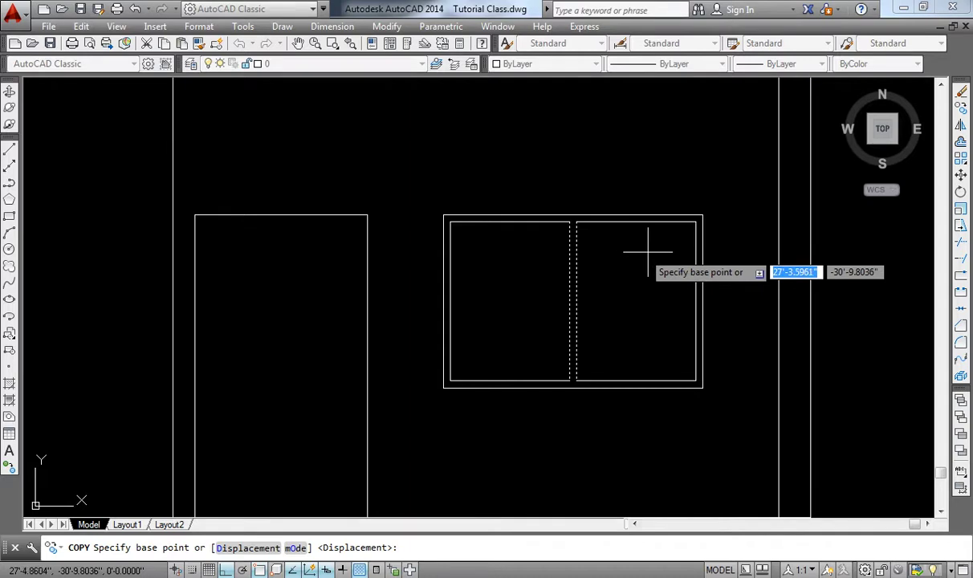
click(696, 217)
scroll(694, 223, down, 4)
scroll(388, 237, up, 4)
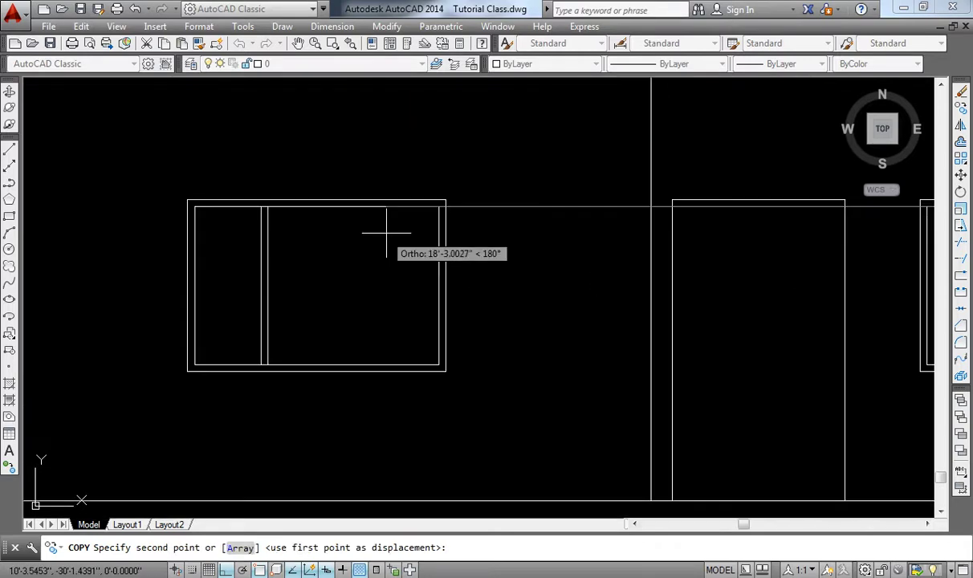
click(440, 207)
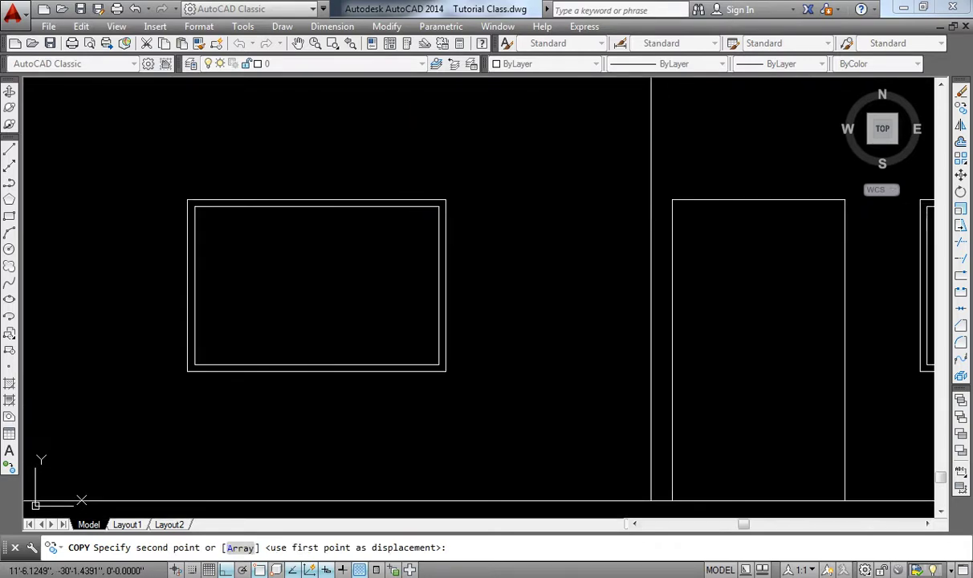
key(Return)
Trim the inner frame segments between the copied mullion lines of the window left of the door.
text(tr)
key(Return)
key(Return)
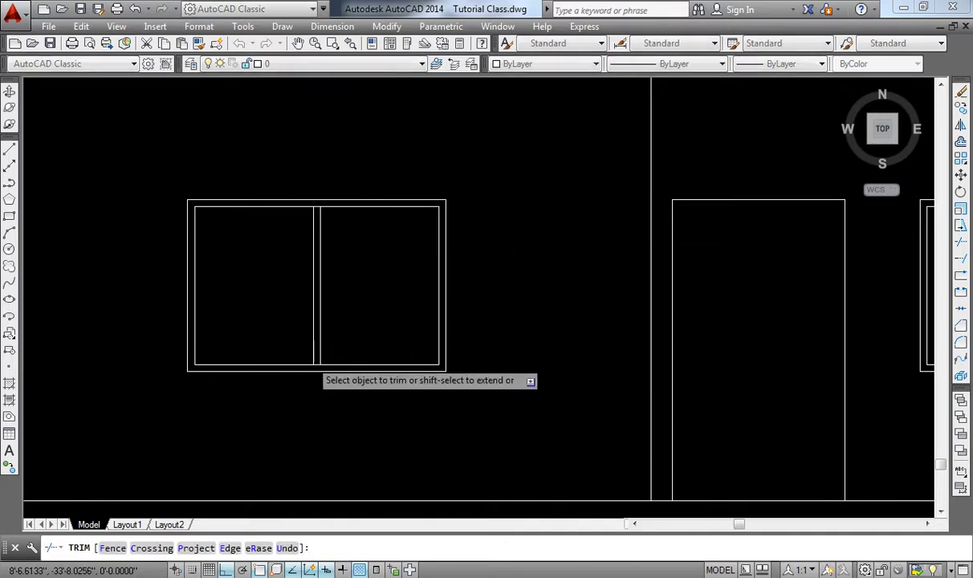
scroll(321, 374, up, 5)
scroll(324, 371, down, 3)
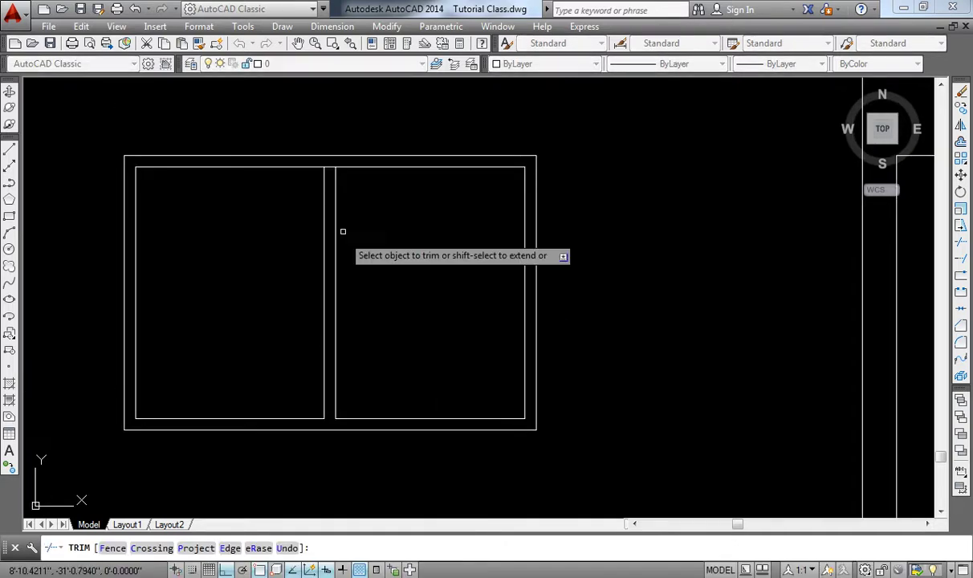
click(326, 170)
click(329, 167)
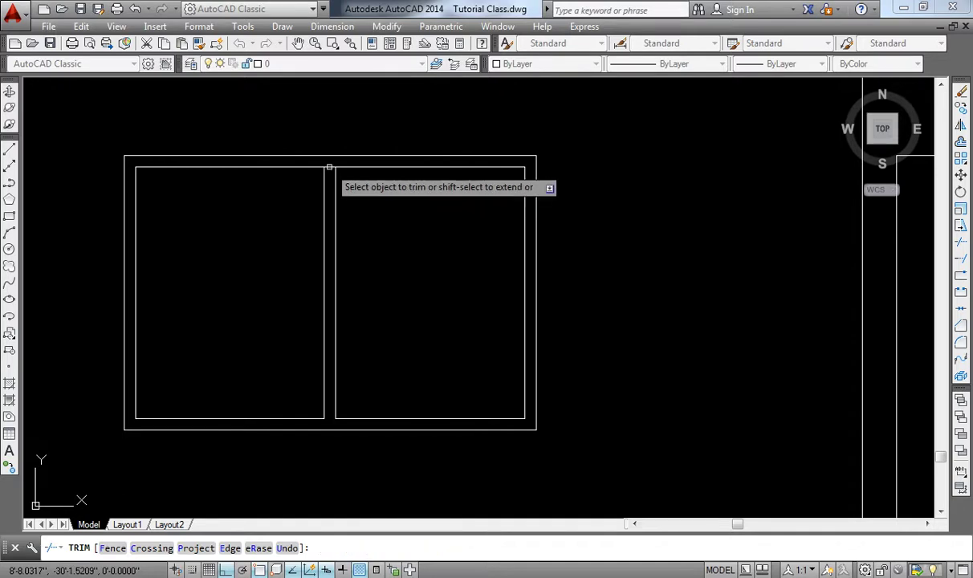
scroll(378, 193, down, 2)
key(Escape)
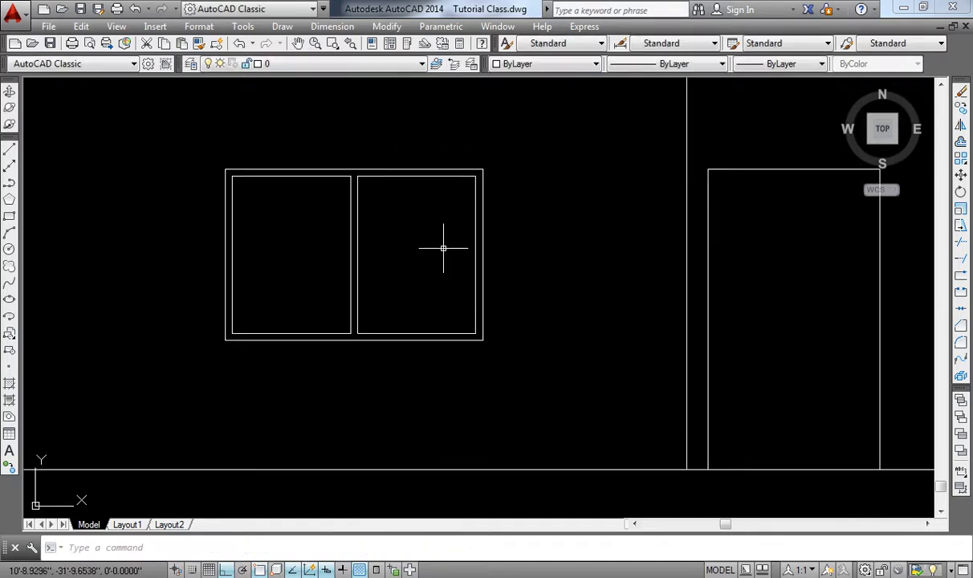
Offset the door outline inward to form a frame as wide as the window frames.
scroll(446, 248, down, 2)
scroll(591, 281, up, 2)
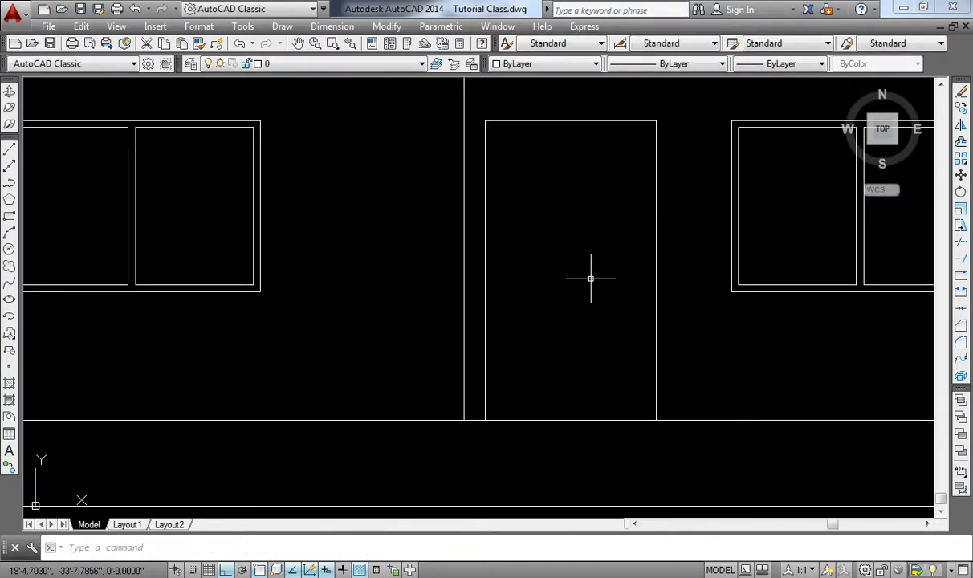
text(o)
key(Return)
key(Return)
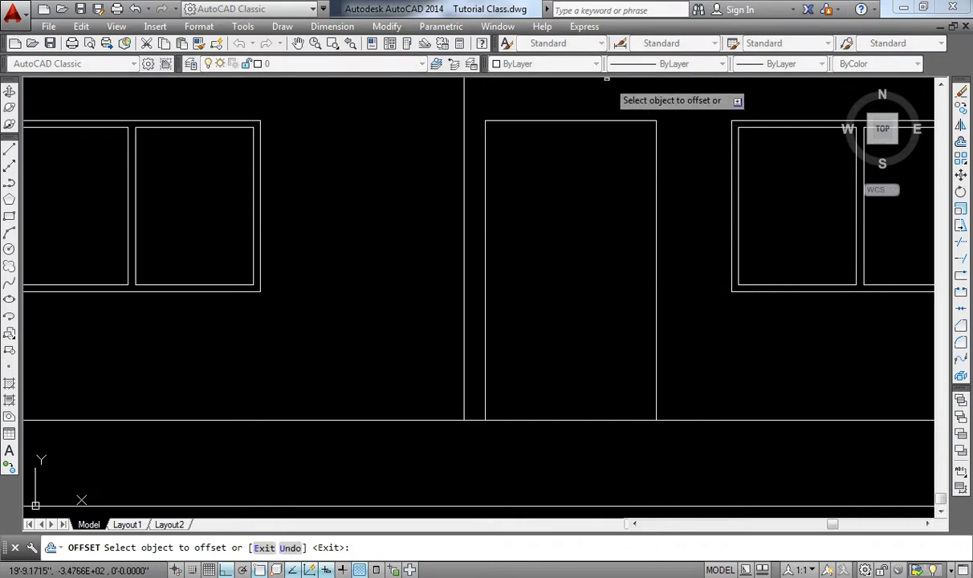
click(584, 121)
click(560, 207)
key(Return)
Draw a small doorknob circle about 9" inward from the midpoint of the door's inner right frame line.
scroll(626, 278, up, 2)
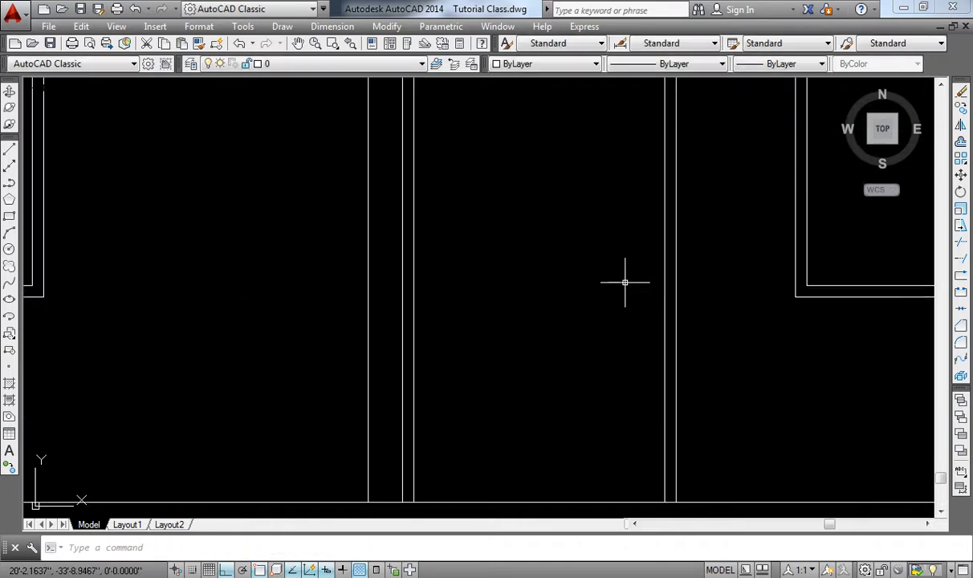
text(c)
key(Return)
scroll(662, 271, down, 2)
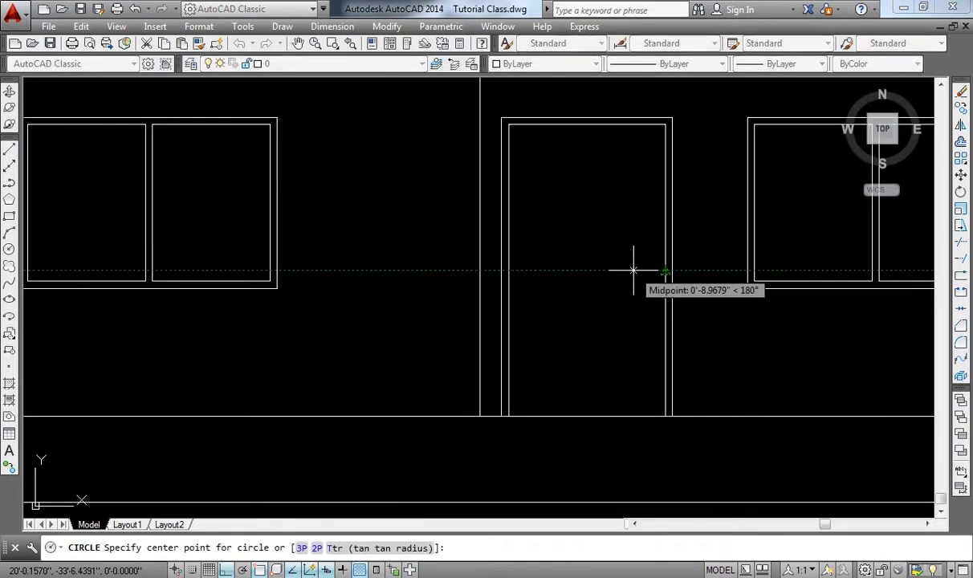
click(633, 270)
text(1)
key(Return)
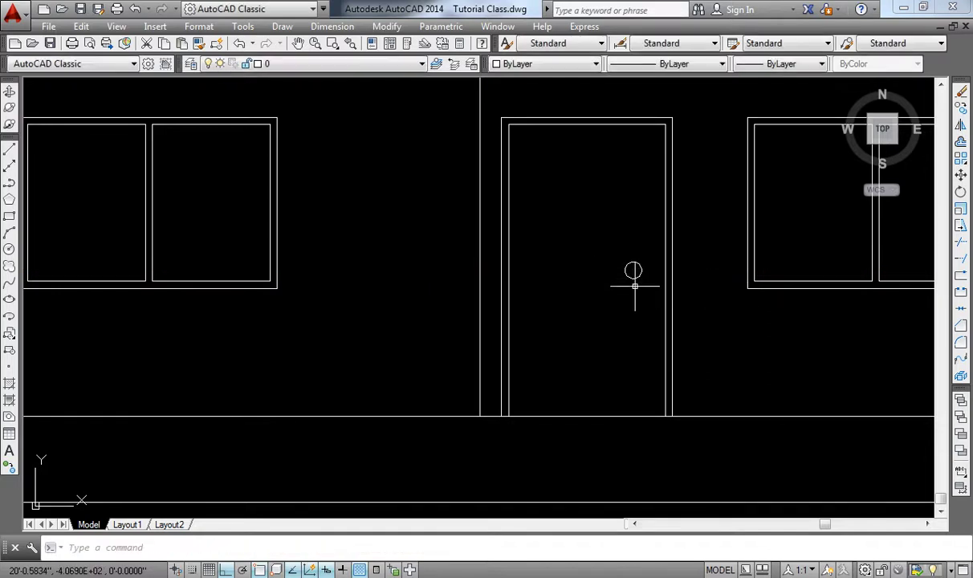
Move the doorknob circle horizontally closer to the right side of the door frame.
scroll(645, 293, up, 2)
text(m)
key(Return)
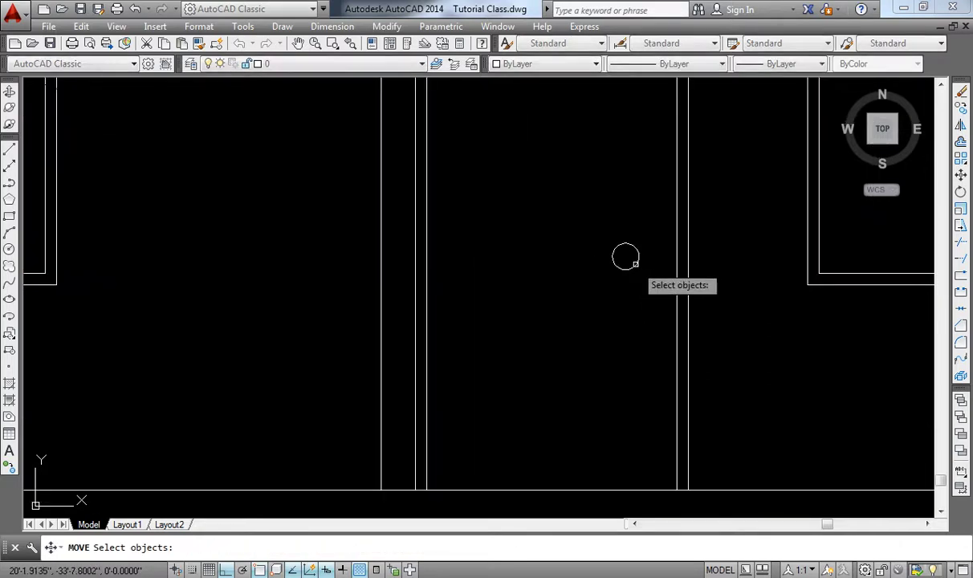
click(636, 274)
click(577, 251)
key(Return)
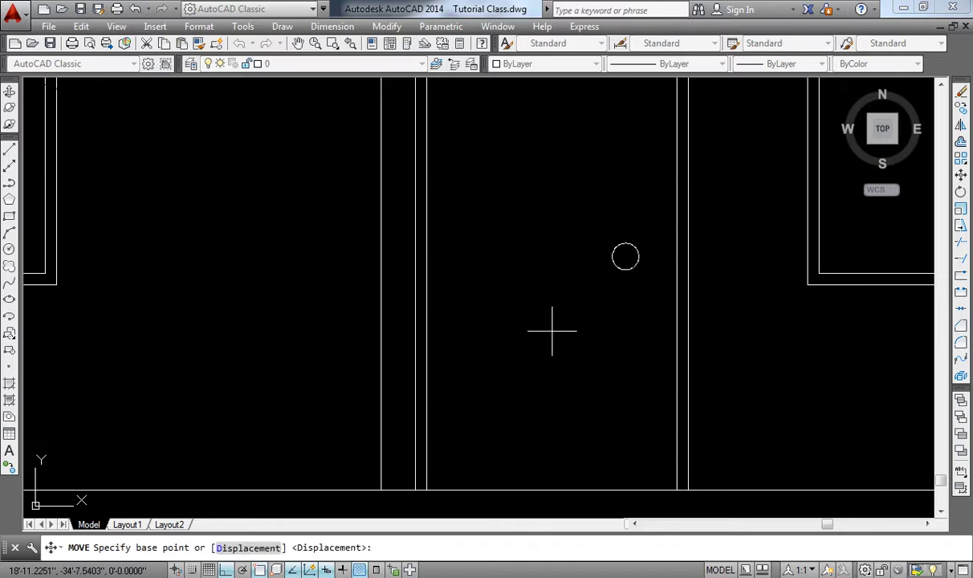
click(530, 313)
text(1)
key(Return)
scroll(568, 329, down, 8)
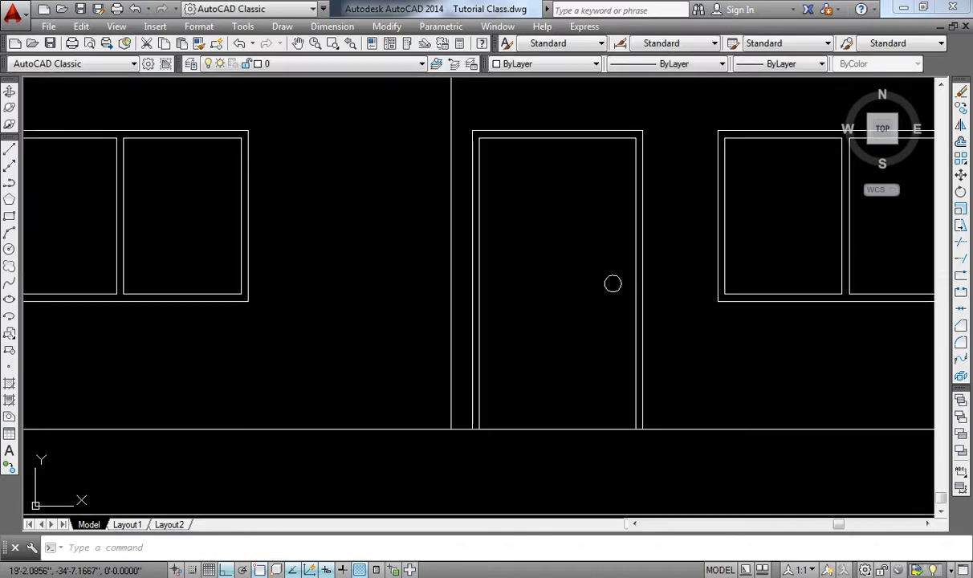
Start a hatch for the front elevation's wall using the predefined BRICK pattern.
scroll(521, 382, down, 1)
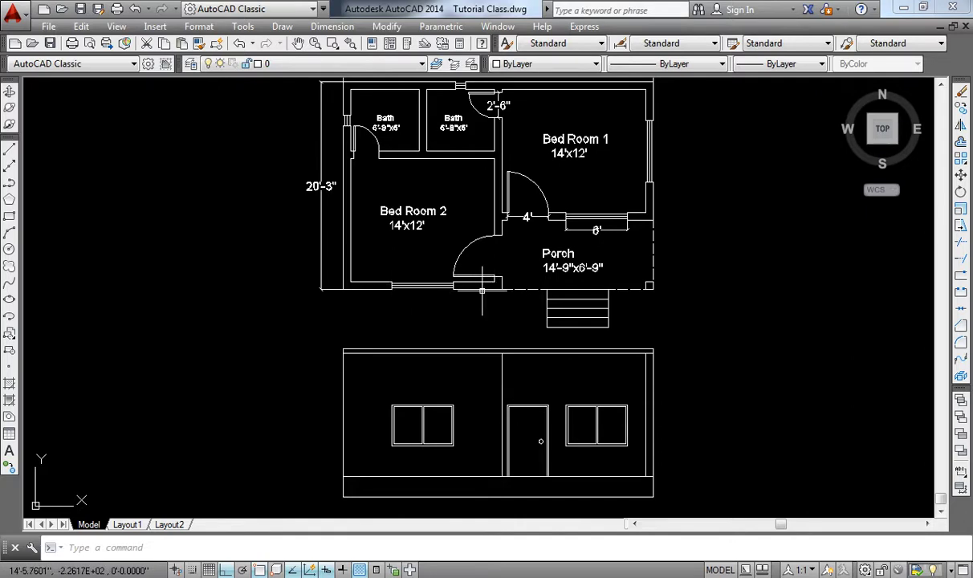
scroll(495, 419, up, 2)
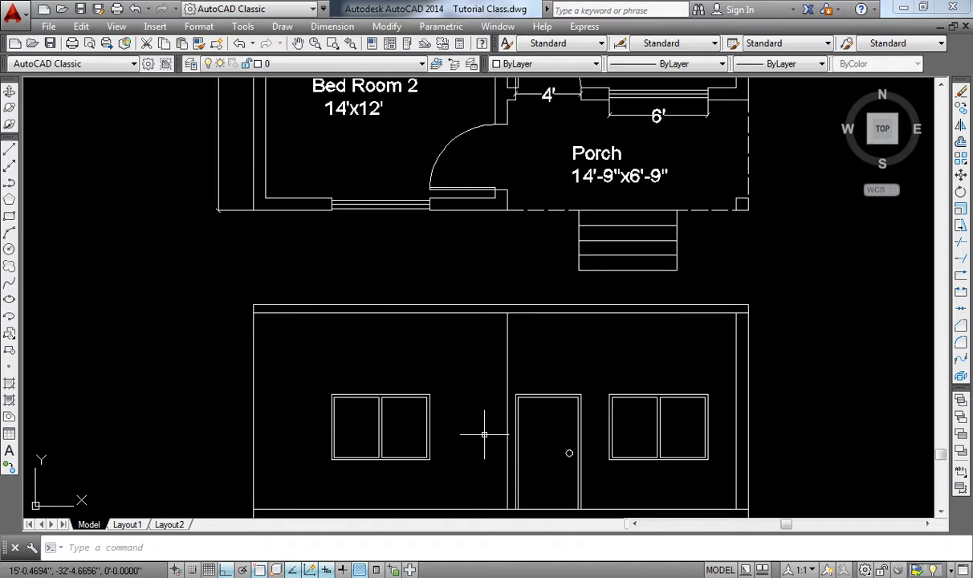
middle_drag(481, 428, 534, 341)
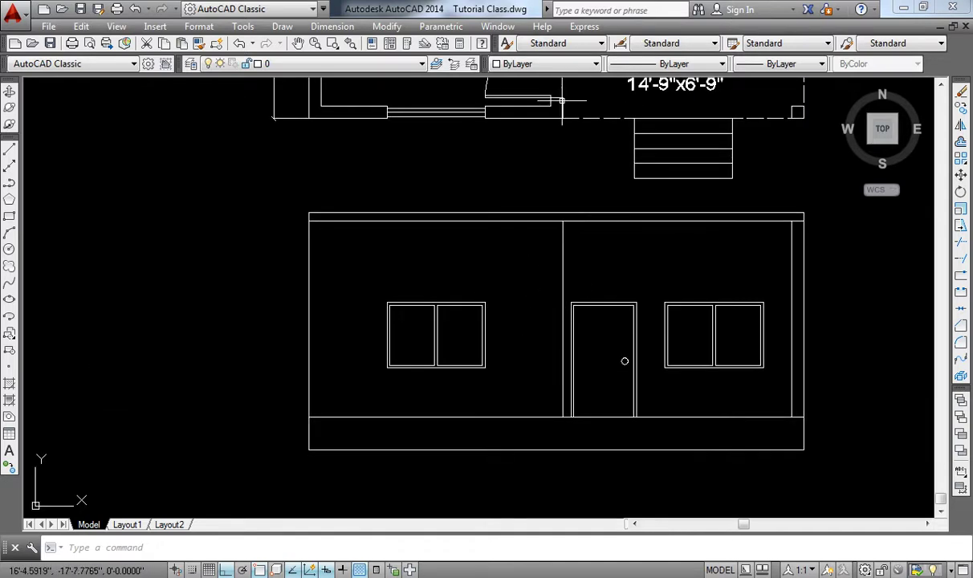
scroll(421, 239, up, 2)
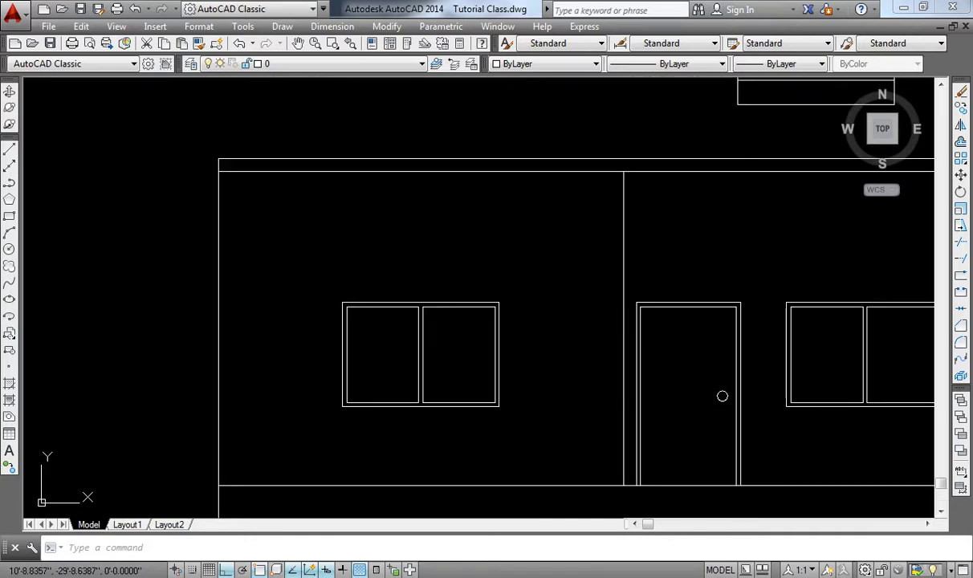
text(H)
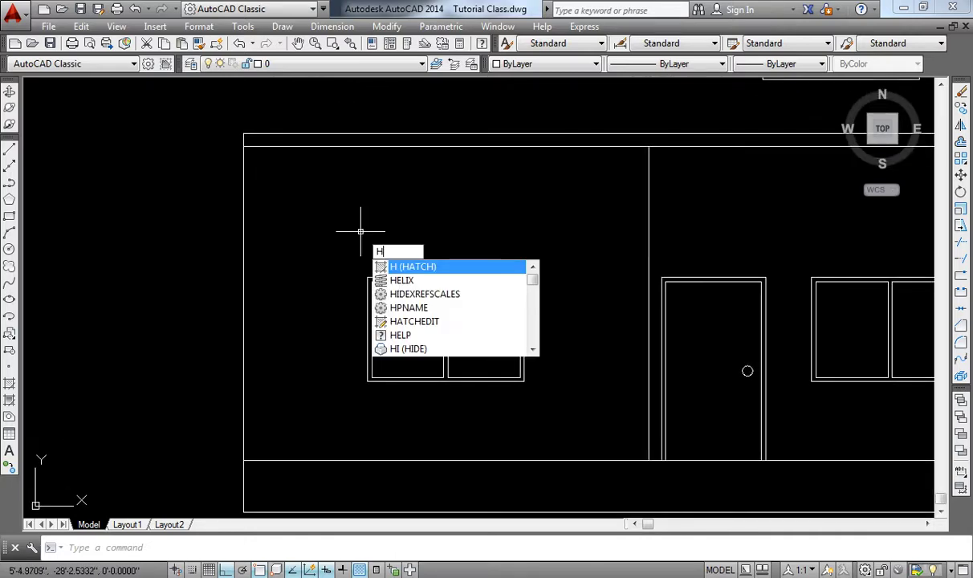
key(Return)
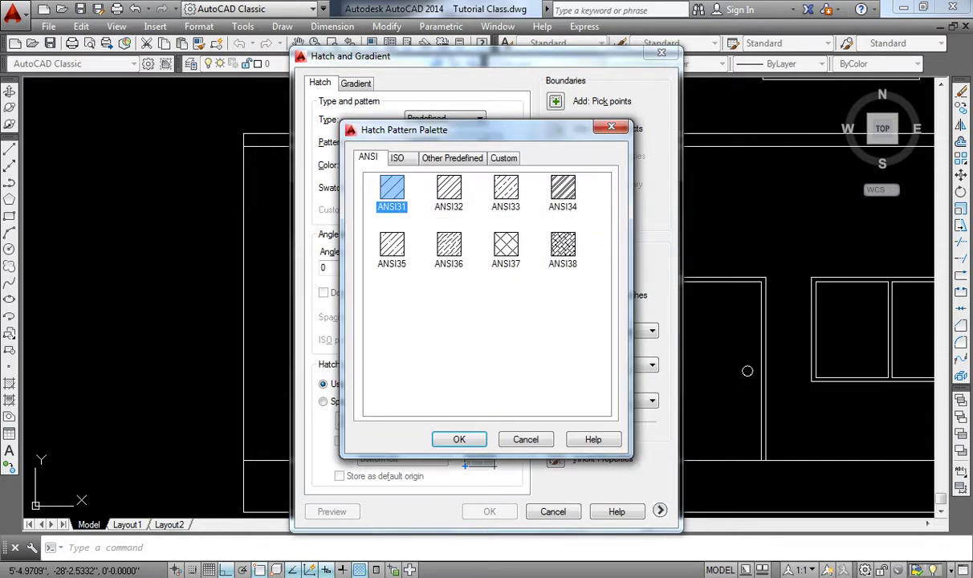
click(452, 158)
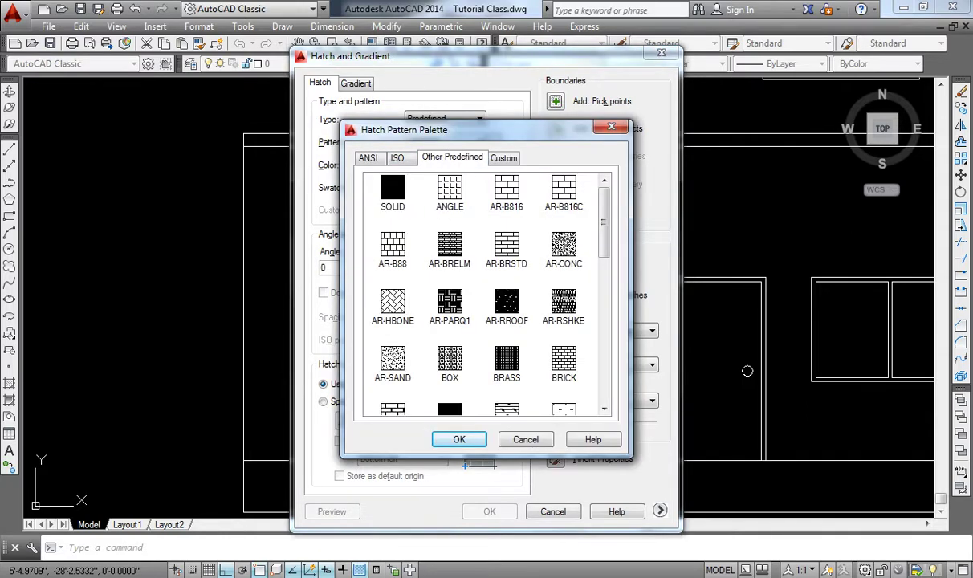
scroll(423, 265, down, 3)
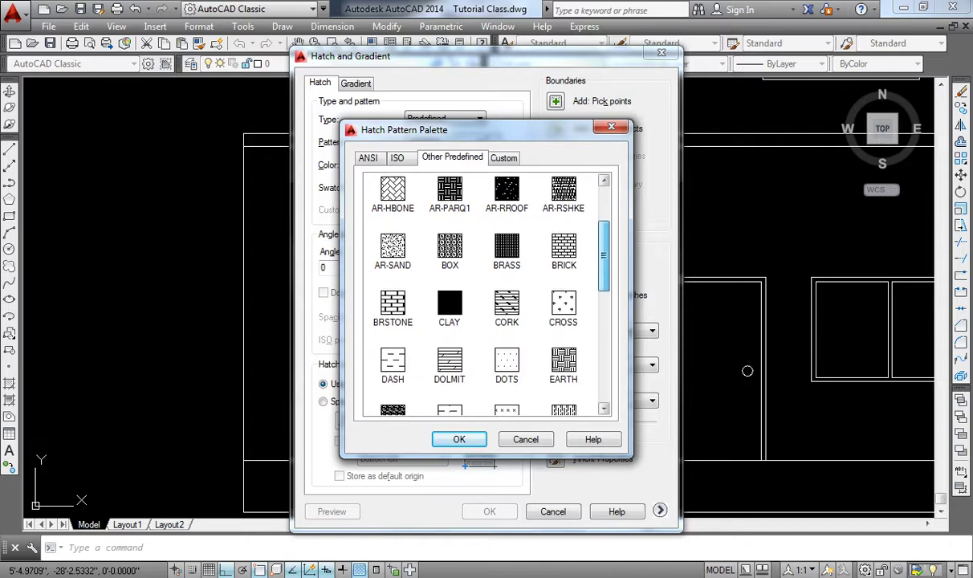
click(563, 249)
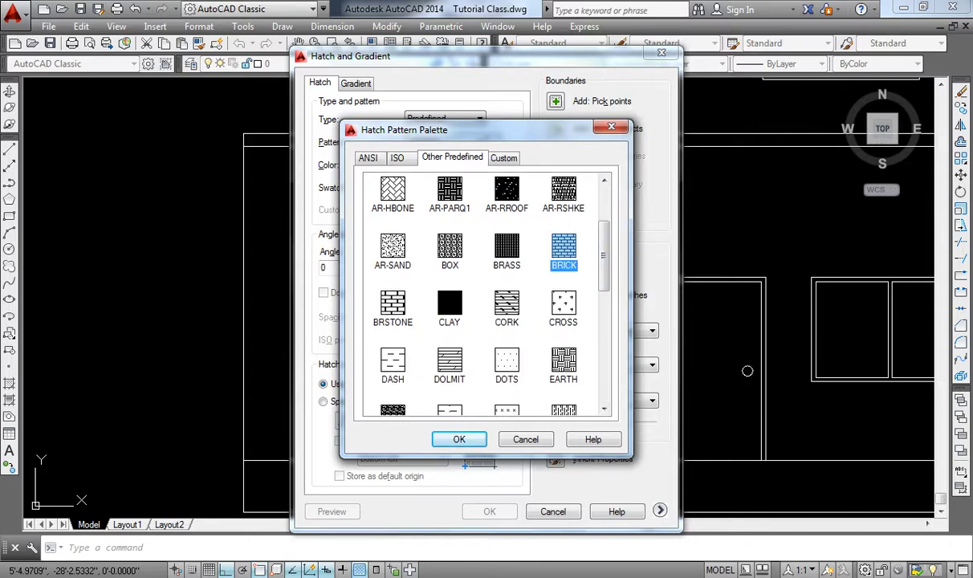
key(Return)
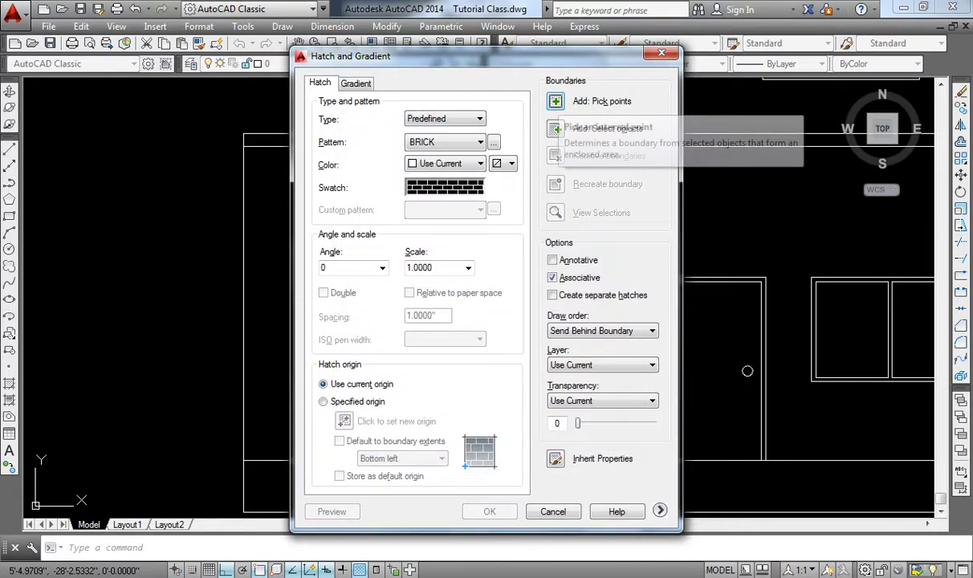
Apply the brick hatch to the wall areas on both sides of the vertical wall line, leaving the door and windows unfilled.
click(556, 101)
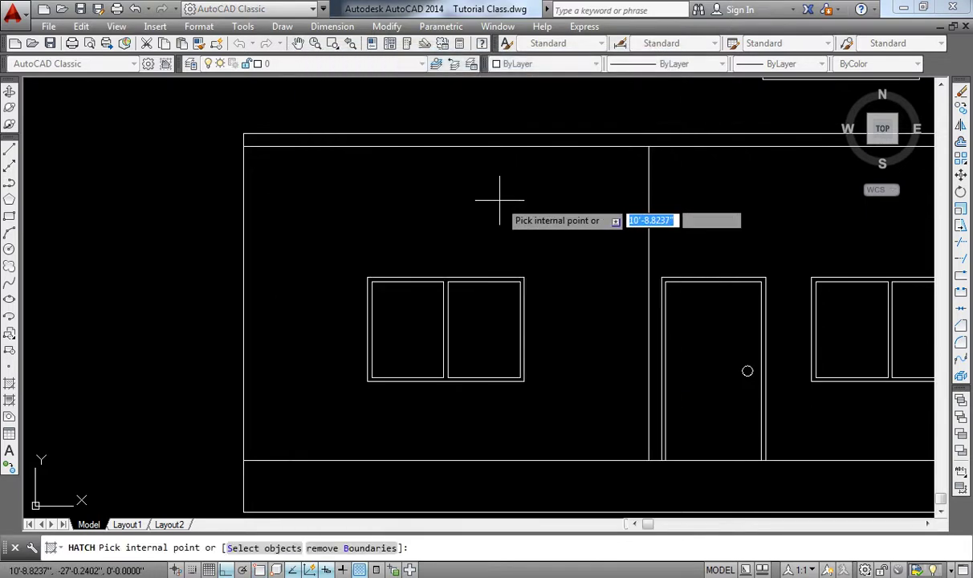
click(500, 200)
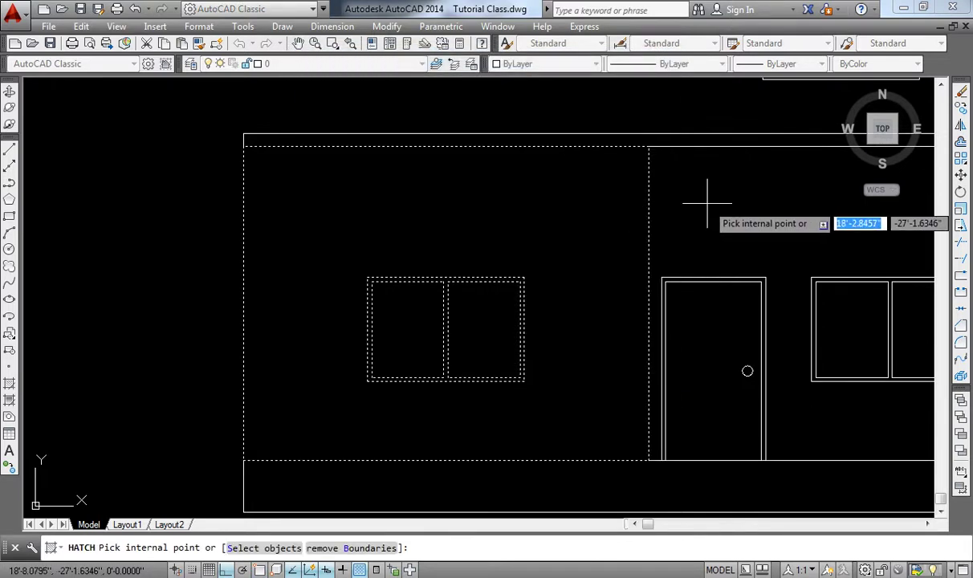
click(707, 203)
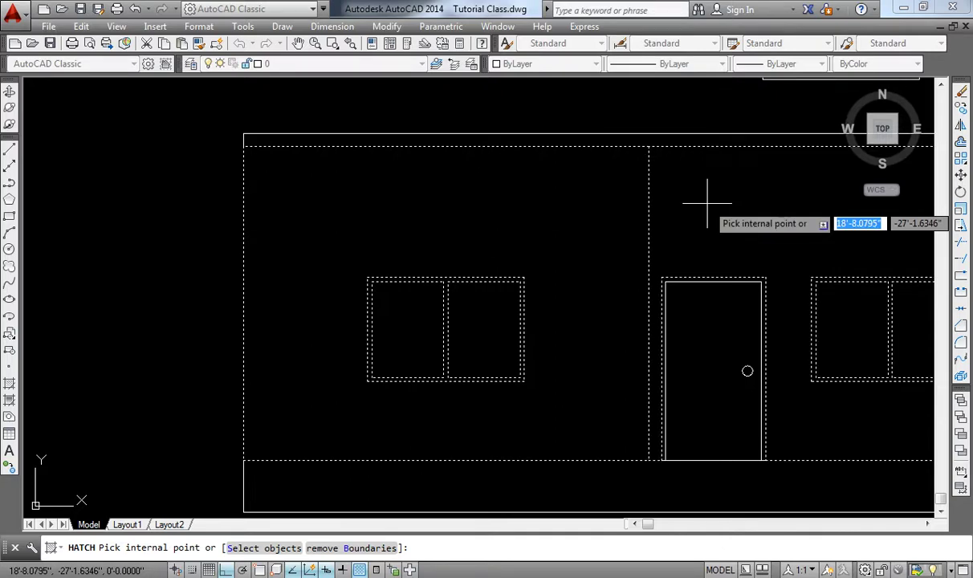
middle_drag(707, 204, 544, 185)
key(Return)
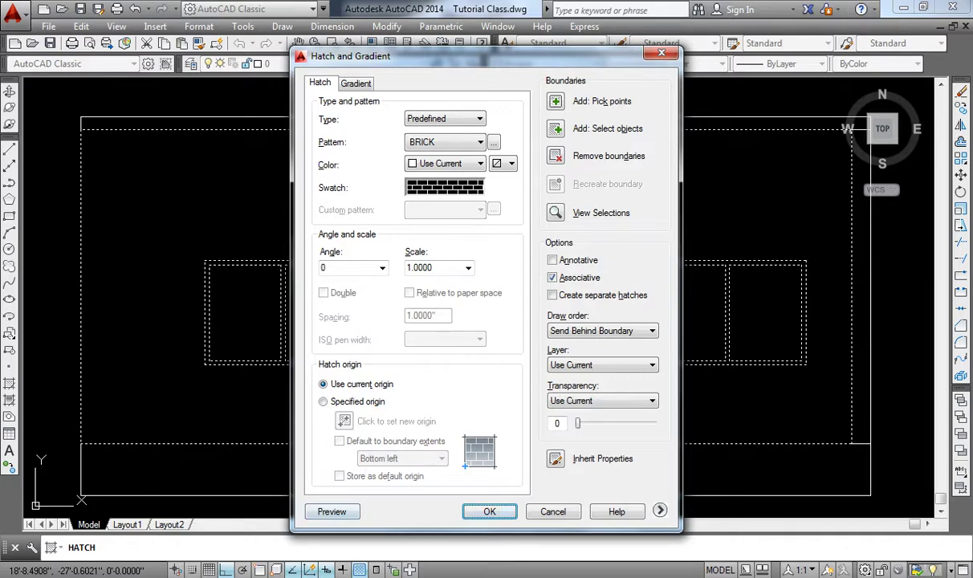
click(332, 511)
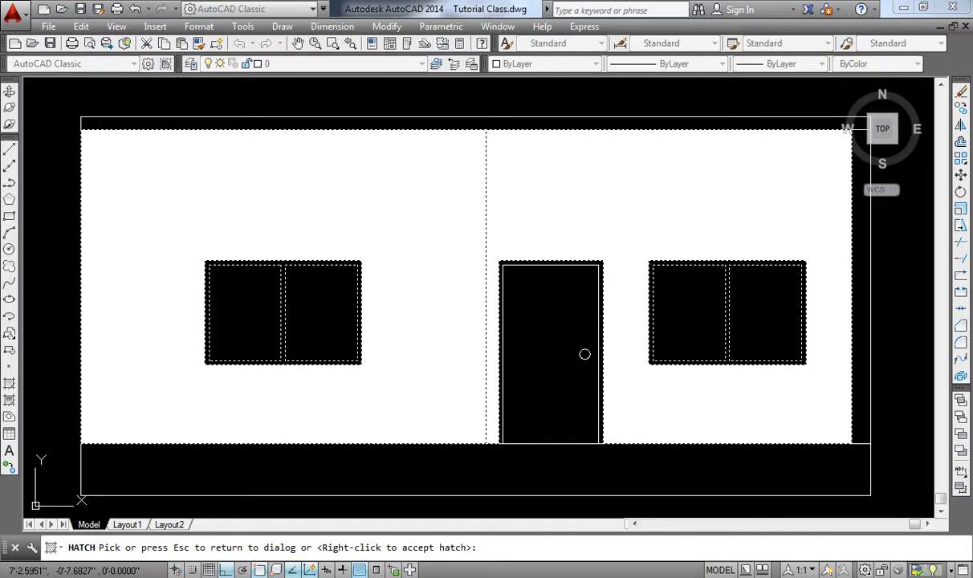
right_click(584, 355)
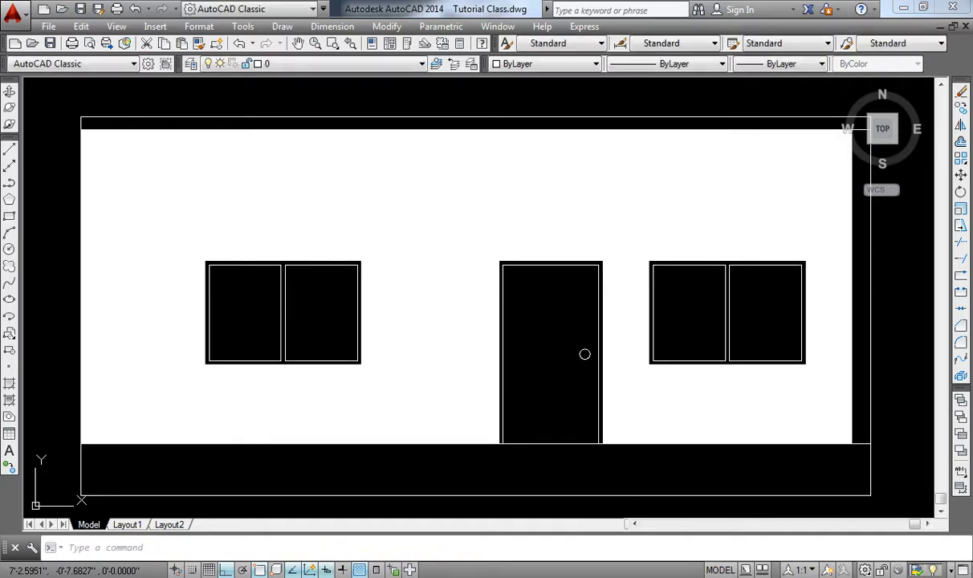
Try scales of 0.5, 5, 10 and 20 on the wall's brick hatch.
click(466, 286)
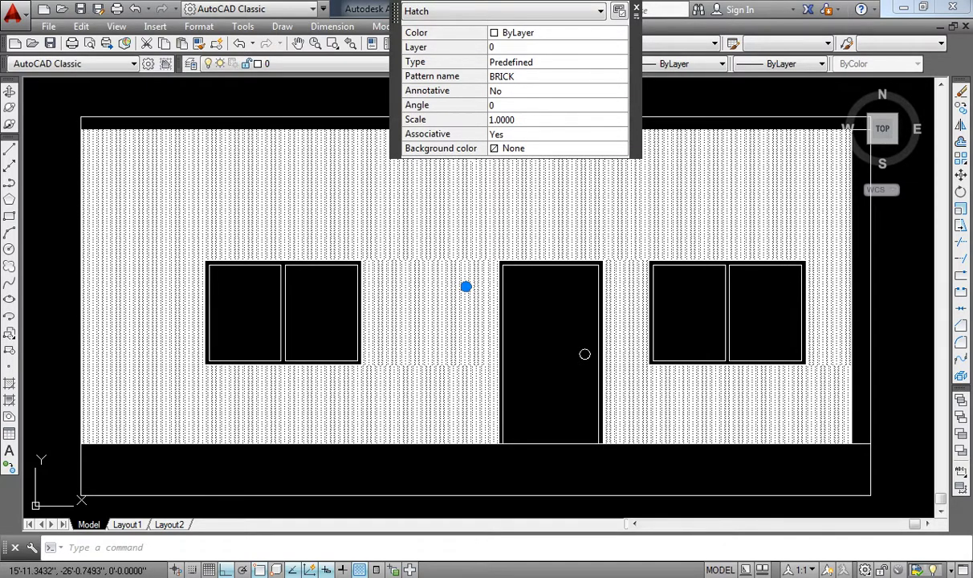
click(530, 118)
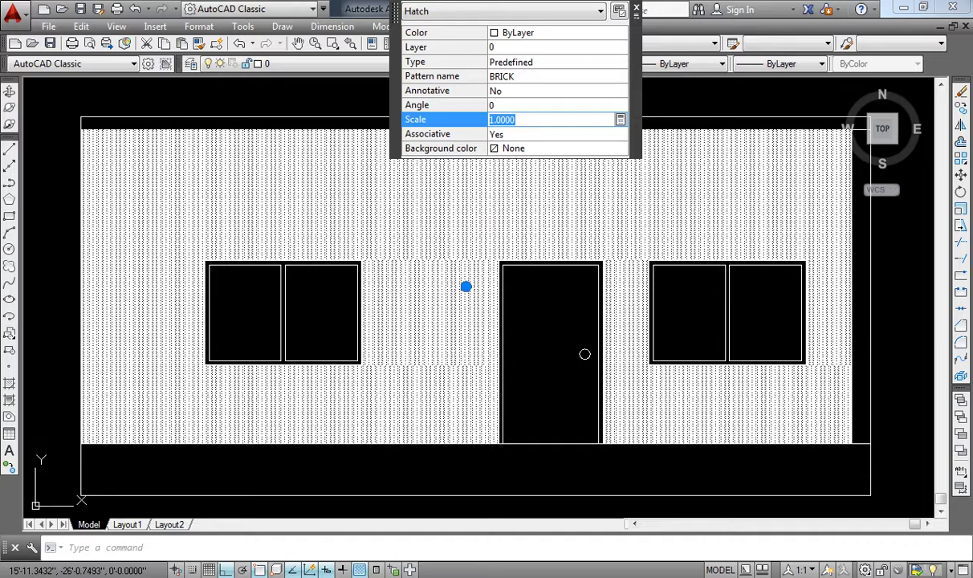
key(Tab)
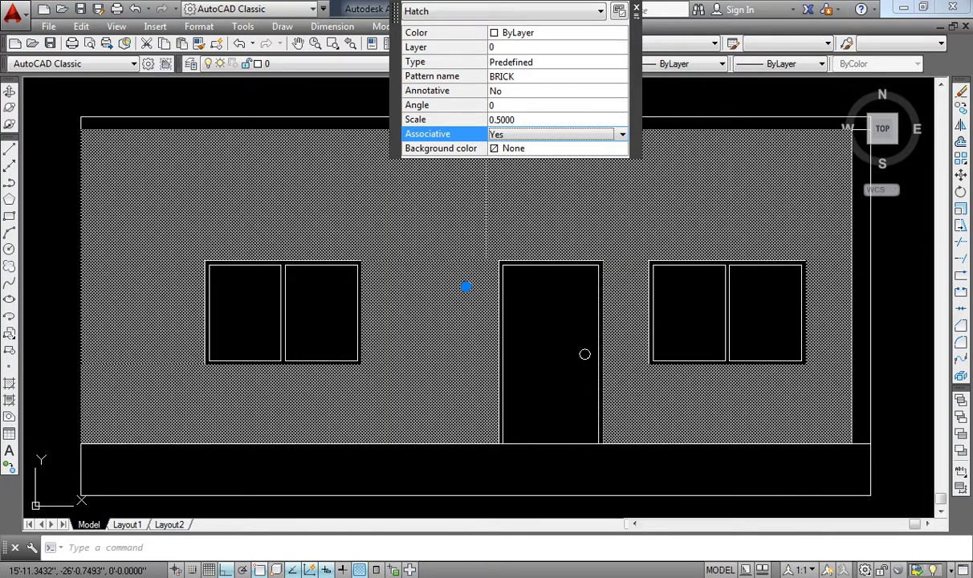
click(530, 119)
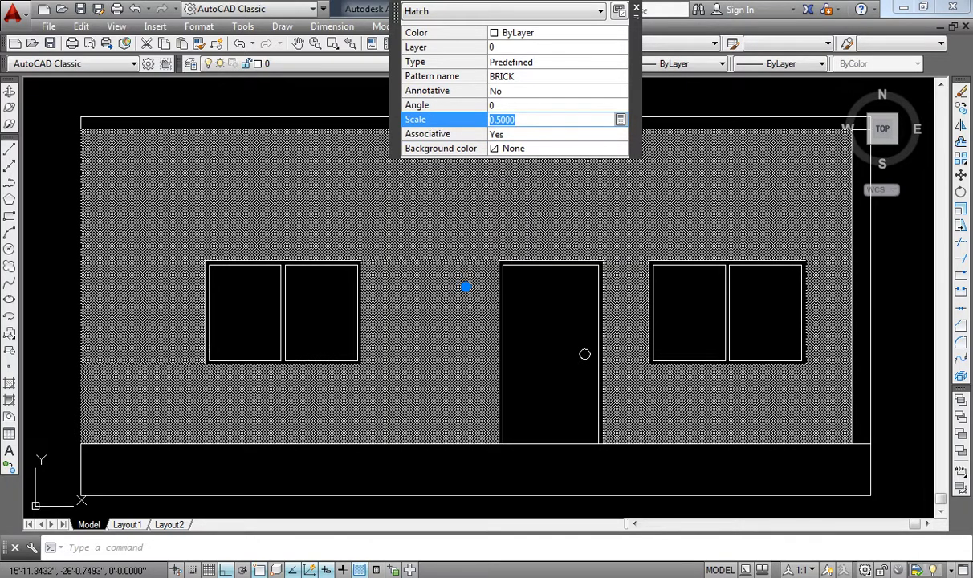
text(5)
key(Tab)
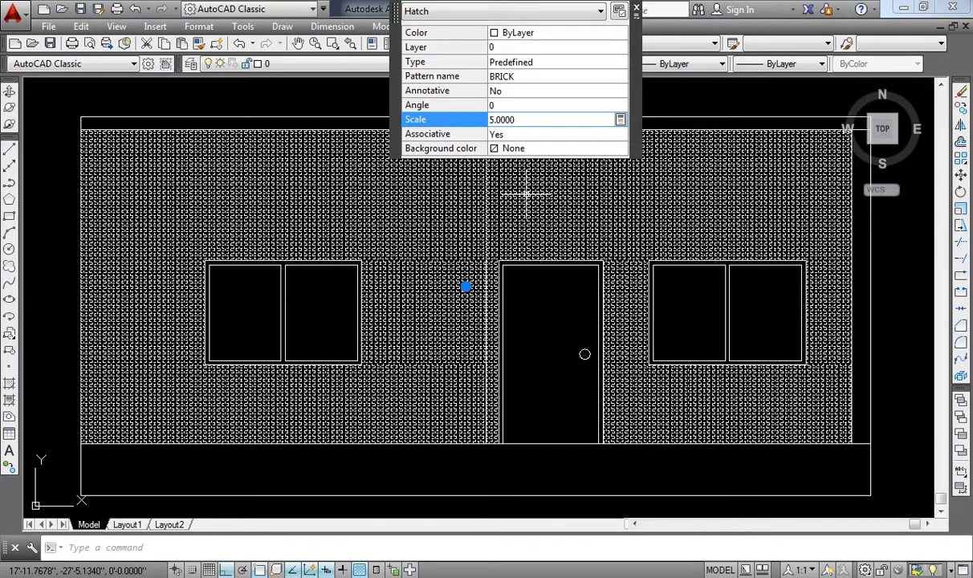
click(530, 119)
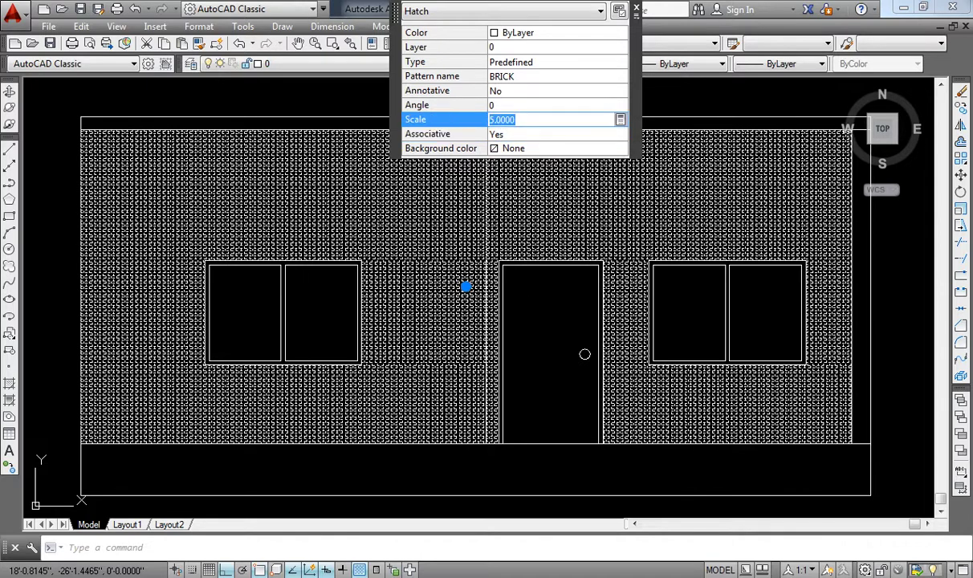
key(Return)
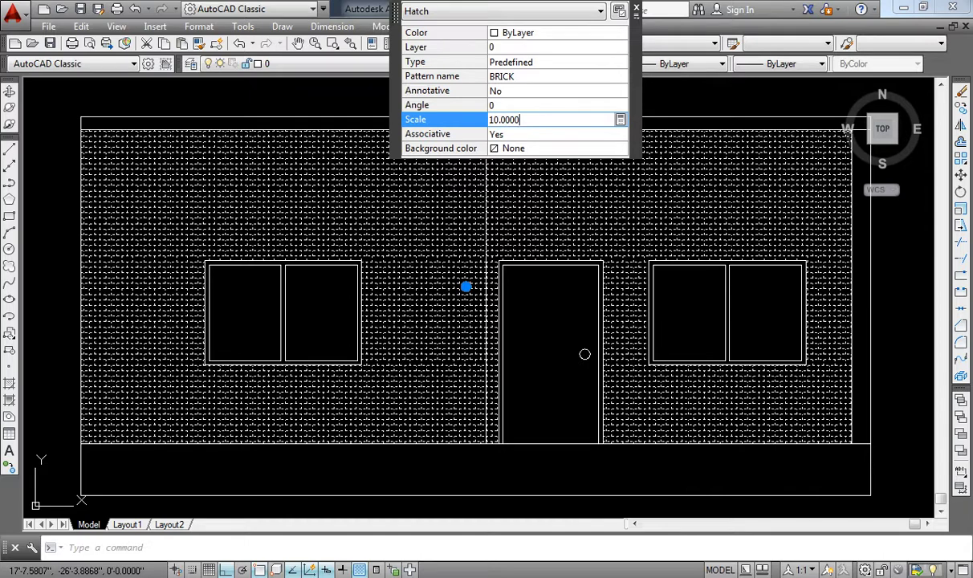
text(20)
key(Return)
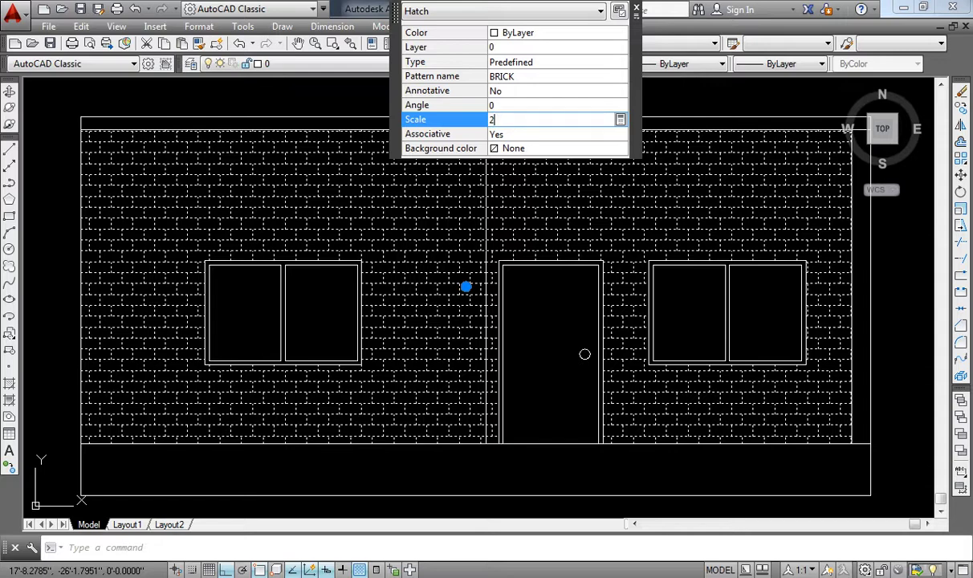
Set the scale of the wall's brick hatch to 25 and deselect it.
text(25)
key(Return)
key(Escape)
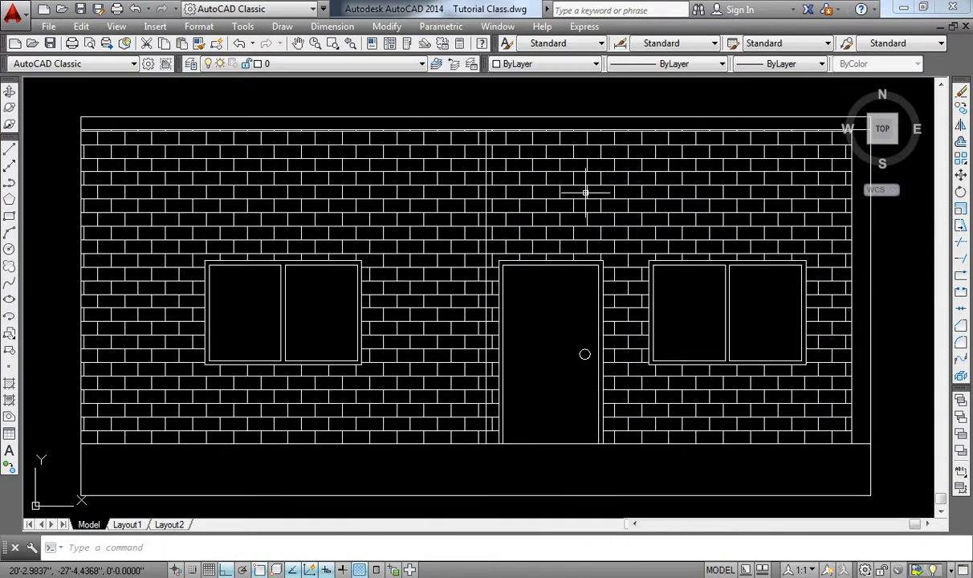
Start a new hatch for the base strip below the wall using the predefined AR-CONC pattern.
scroll(595, 222, down, 3)
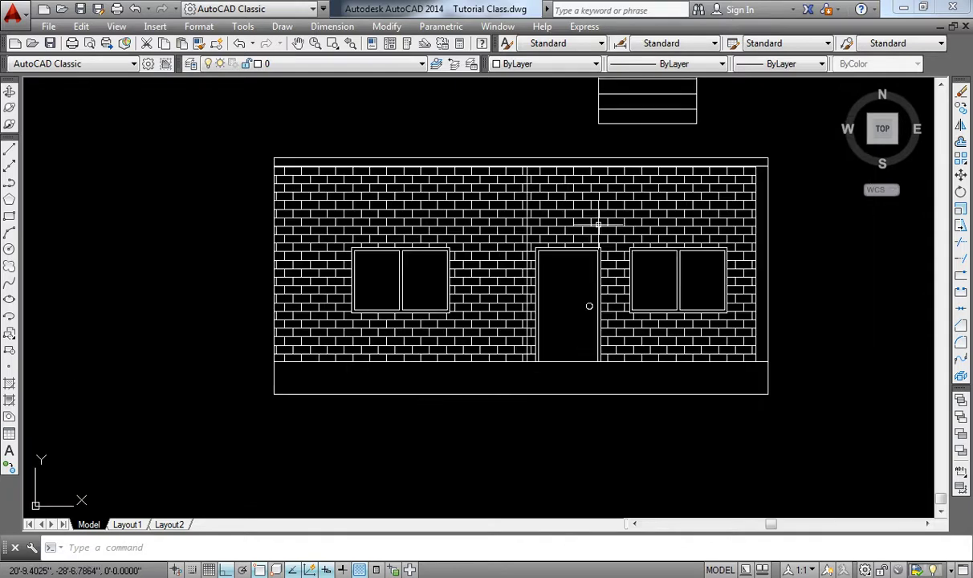
middle_drag(595, 225, 589, 310)
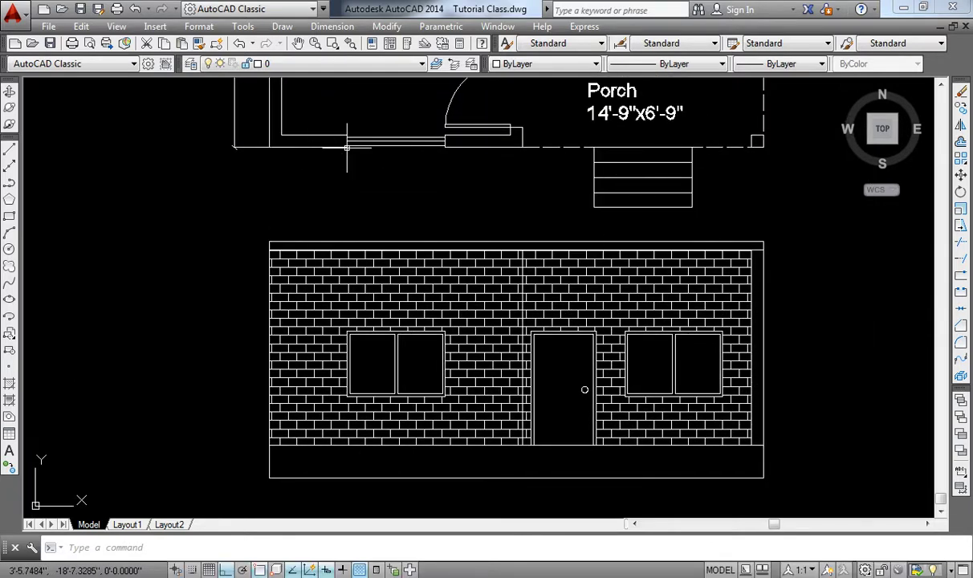
middle_drag(493, 337, 515, 270)
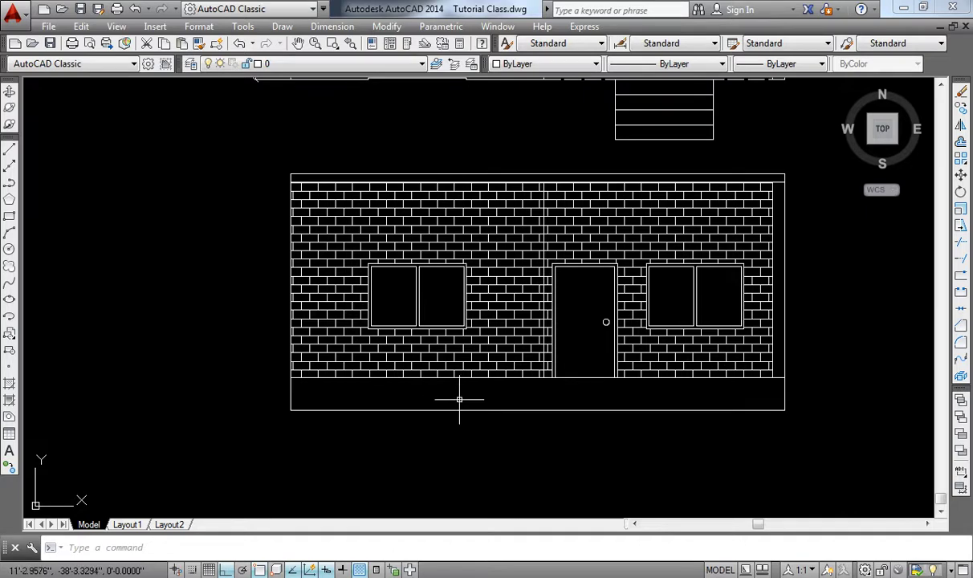
scroll(597, 396, up, 2)
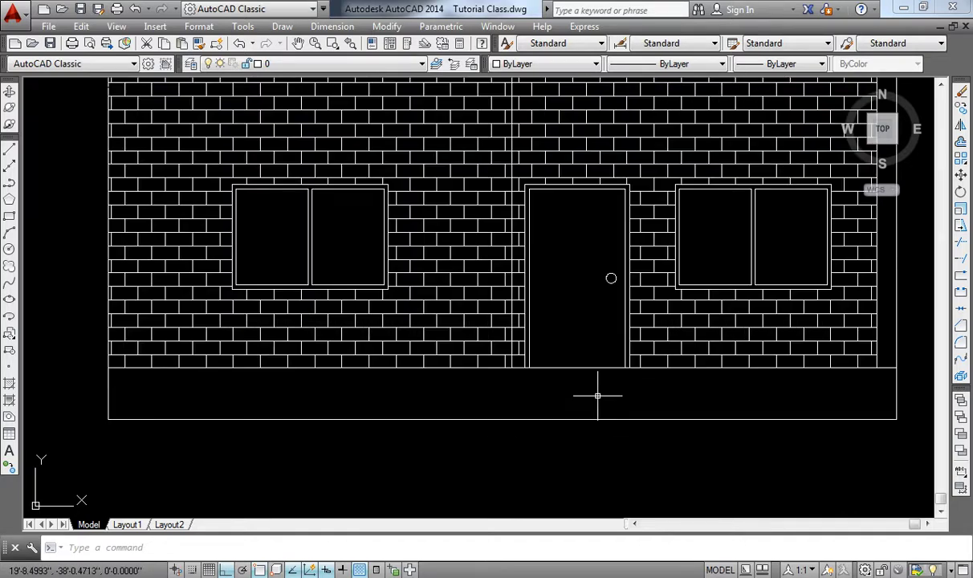
text(h)
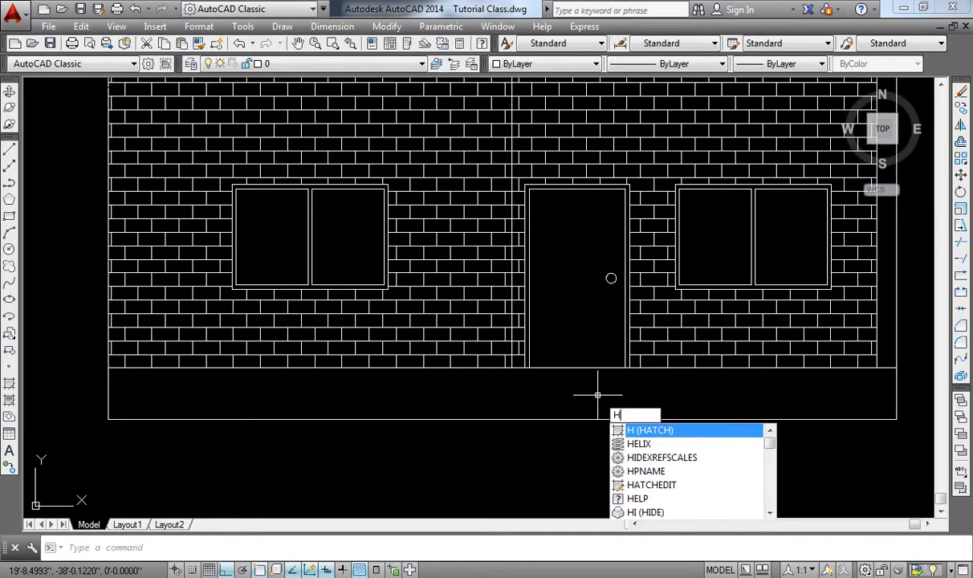
key(Return)
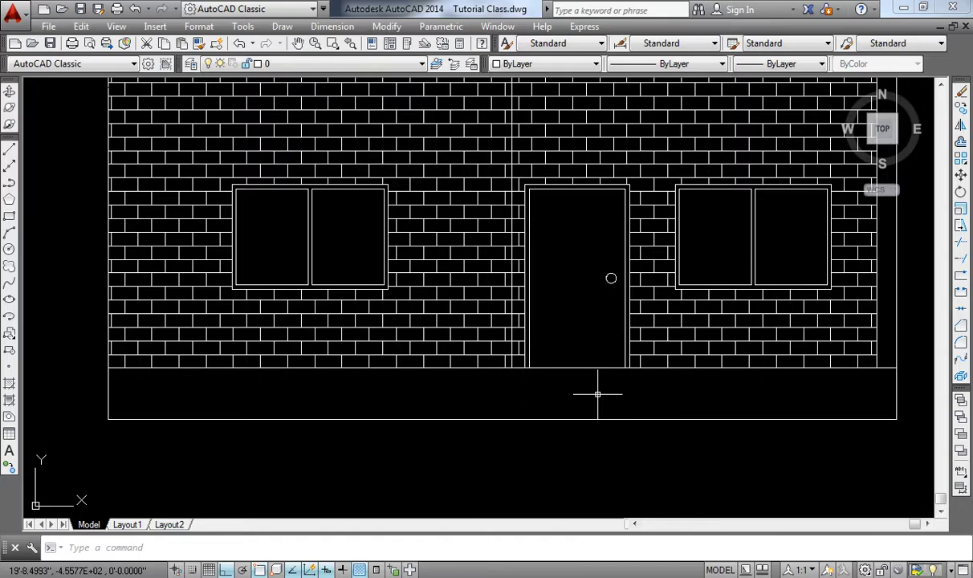
text(h)
key(Return)
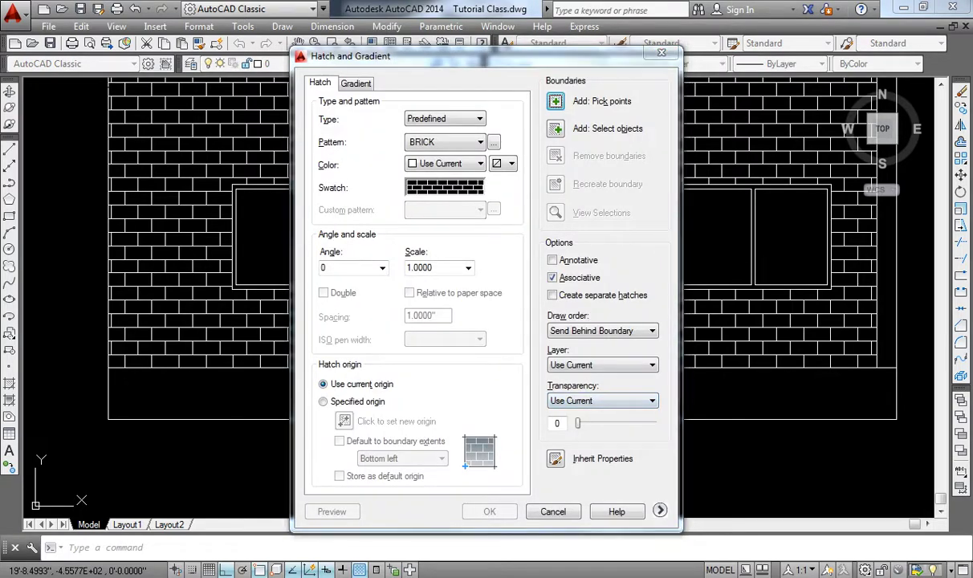
click(493, 143)
click(564, 245)
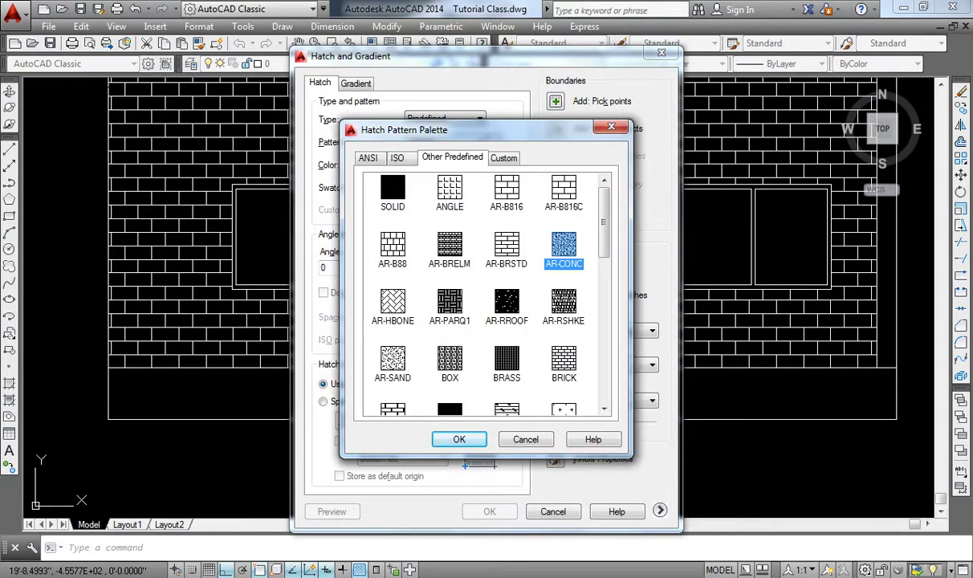
click(459, 439)
Fill the base strip below the wall with the AR-CONC hatch at scale 1.
click(556, 101)
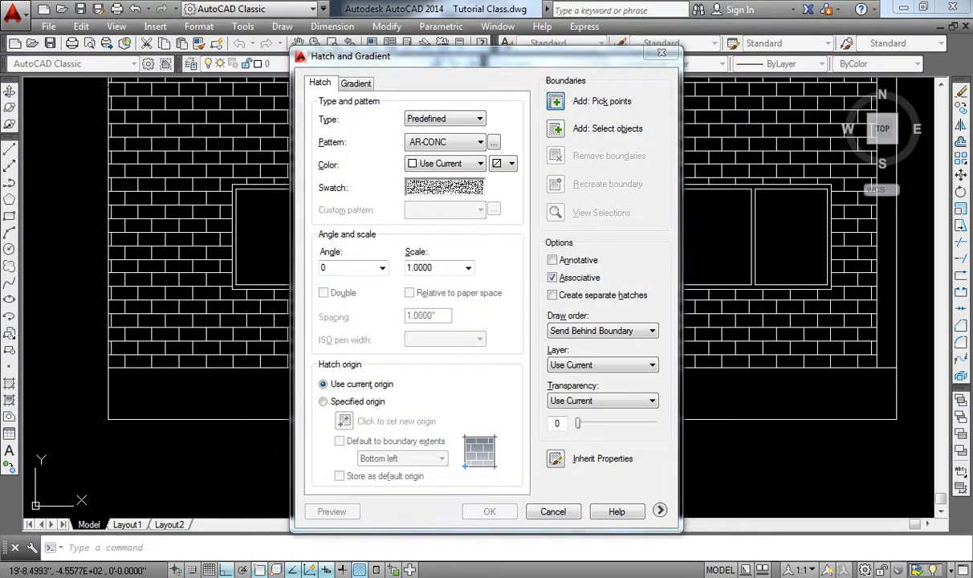
click(480, 397)
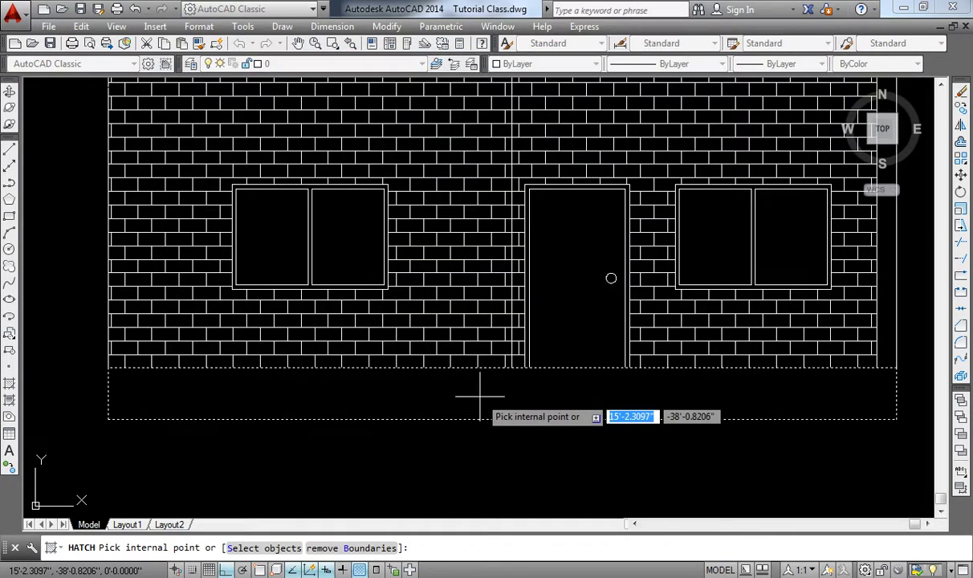
key(Return)
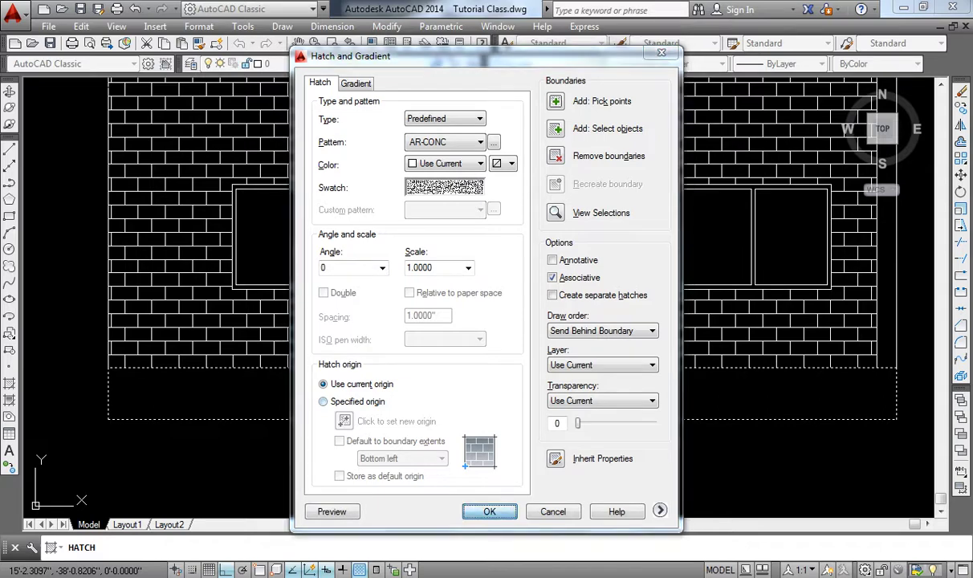
click(470, 485)
scroll(505, 405, down, 2)
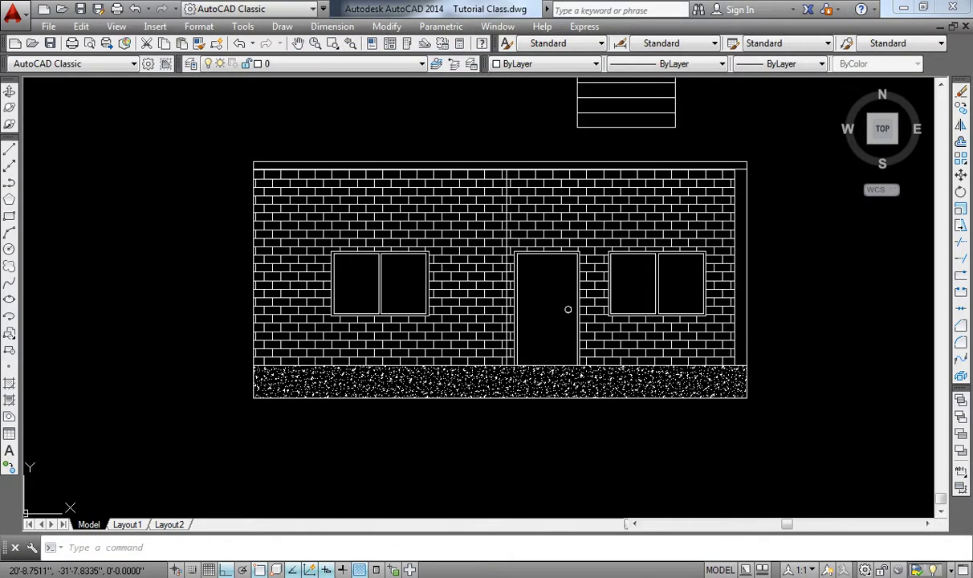
Apply the AR-CONC hatch at scale 1 to the thin roof slab strip above the brick wall.
scroll(534, 166, up, 7)
key(Return)
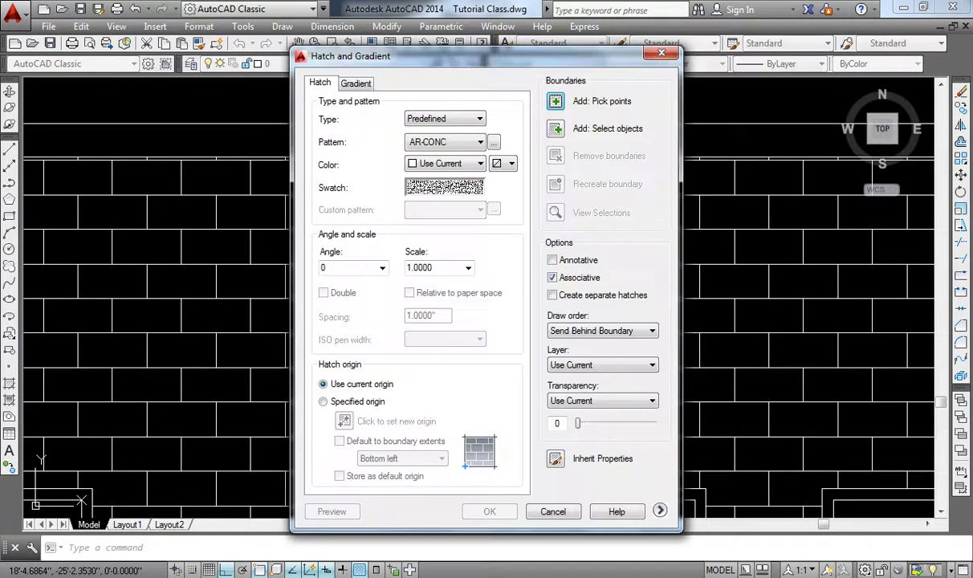
click(555, 101)
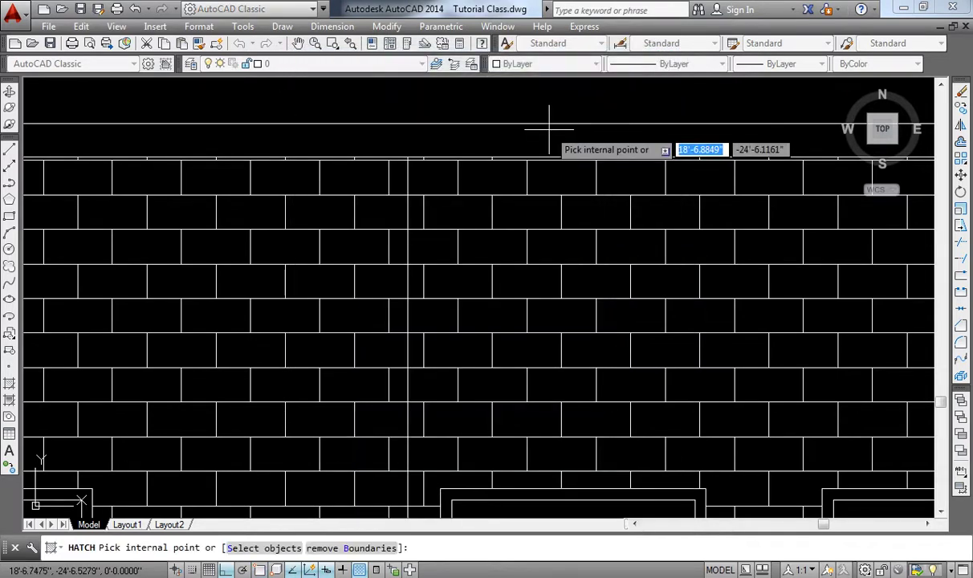
scroll(549, 128, down, 1)
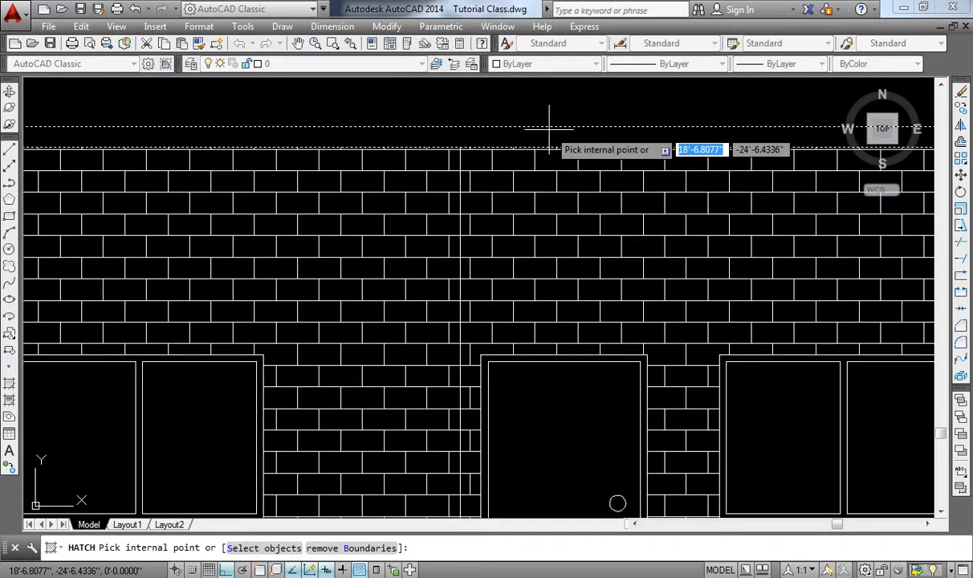
key(Return)
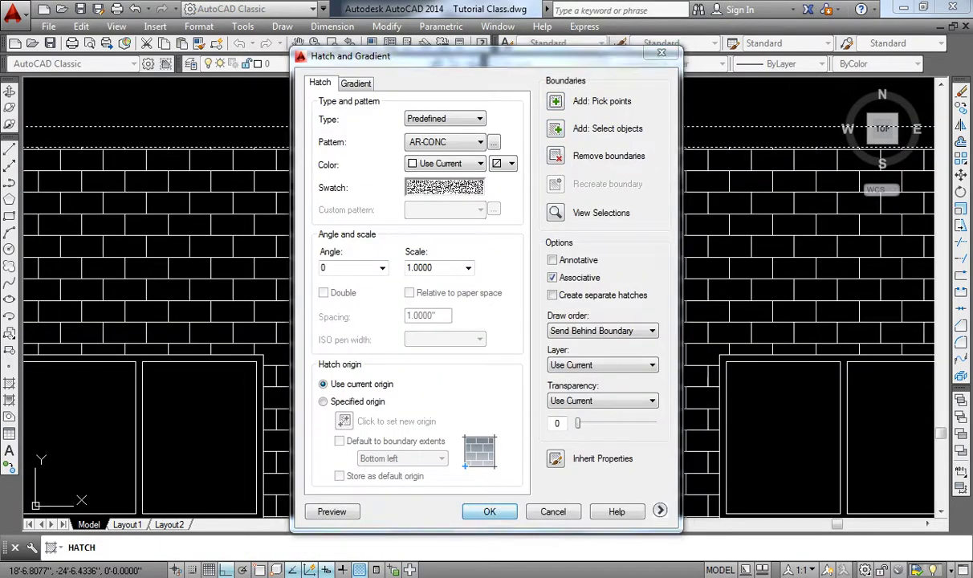
click(489, 511)
scroll(543, 228, down, 2)
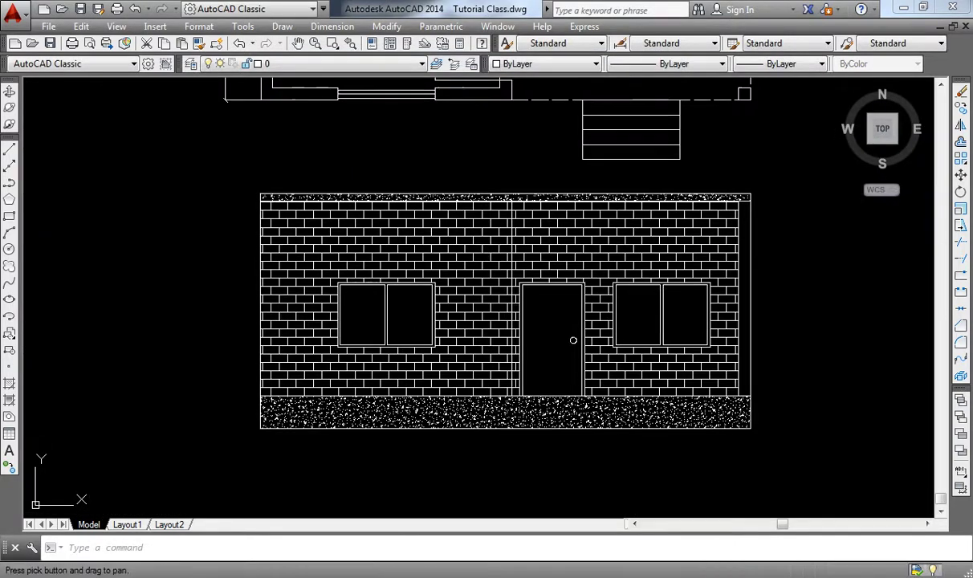
scroll(644, 295, down, 2)
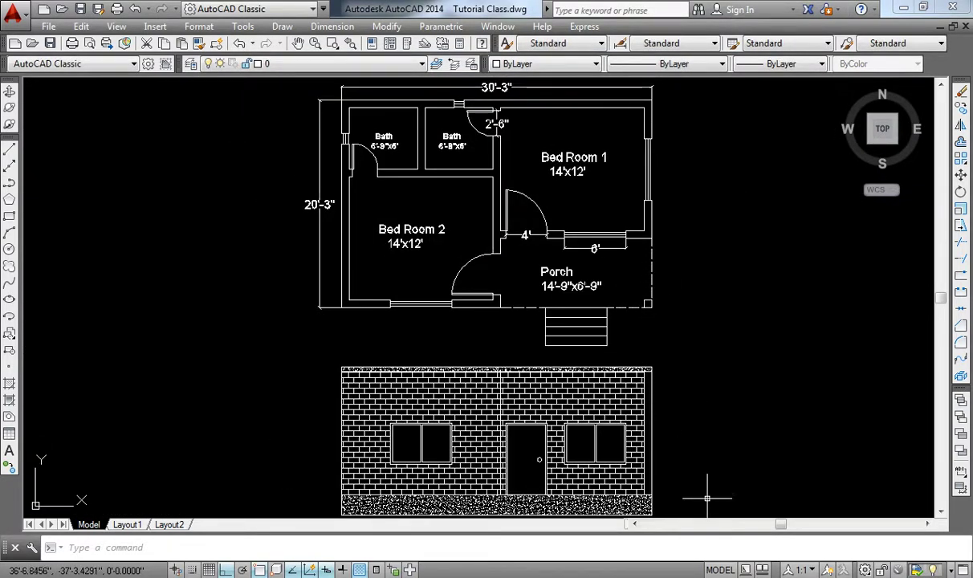
scroll(658, 486, up, 4)
text(z)
key(Return)
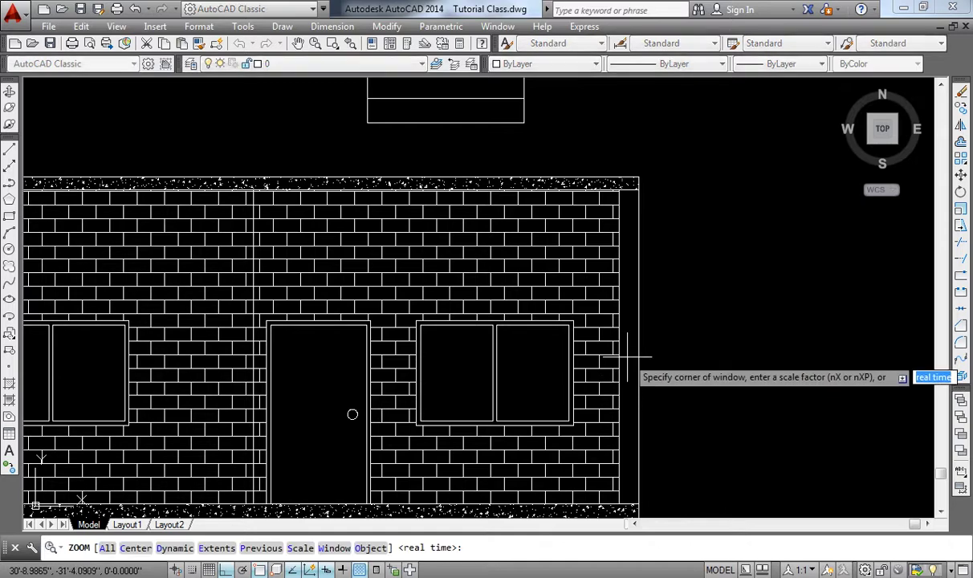
click(623, 371)
key(Escape)
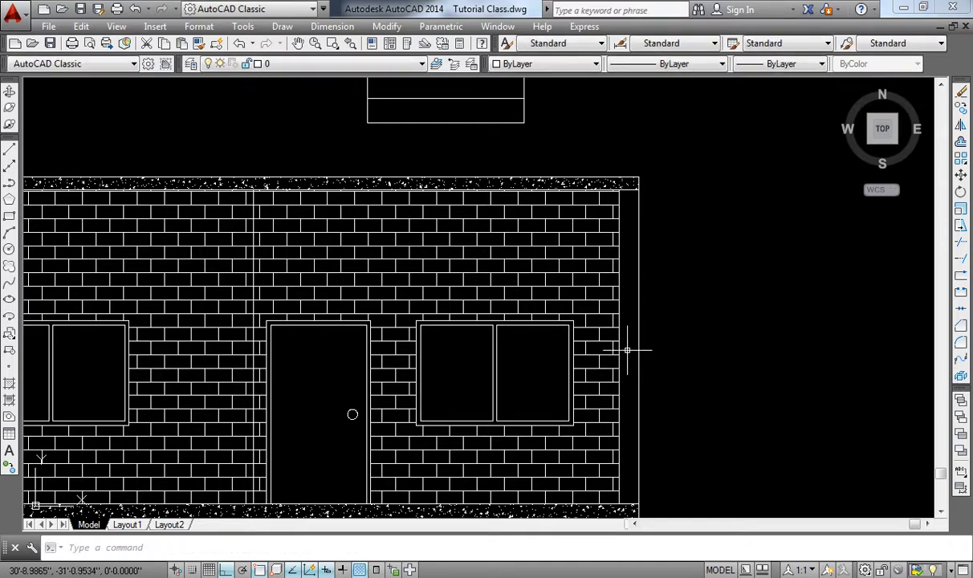
Hatch the narrow porch column at the elevation's right end with AR-CONC at scale 1.
text(h)
key(Return)
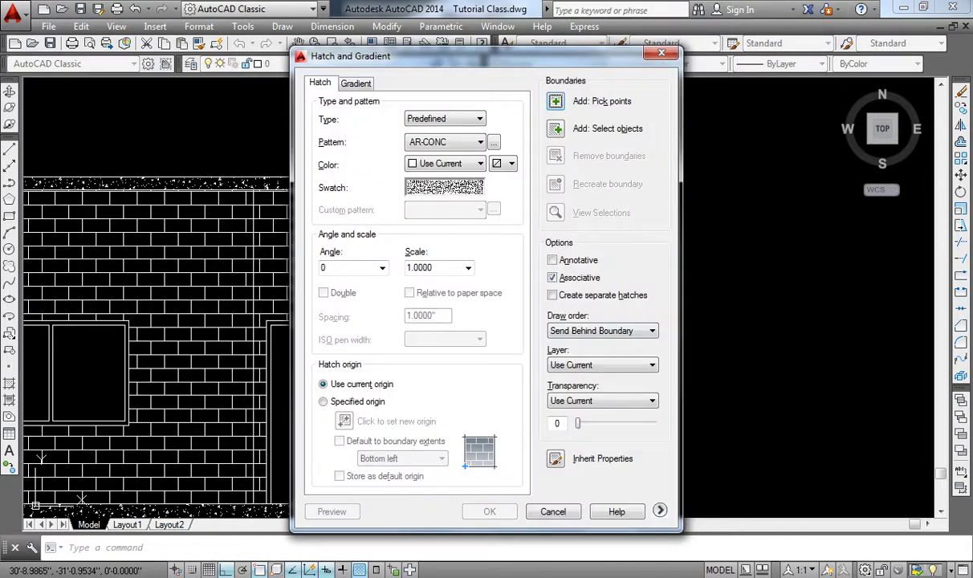
click(555, 101)
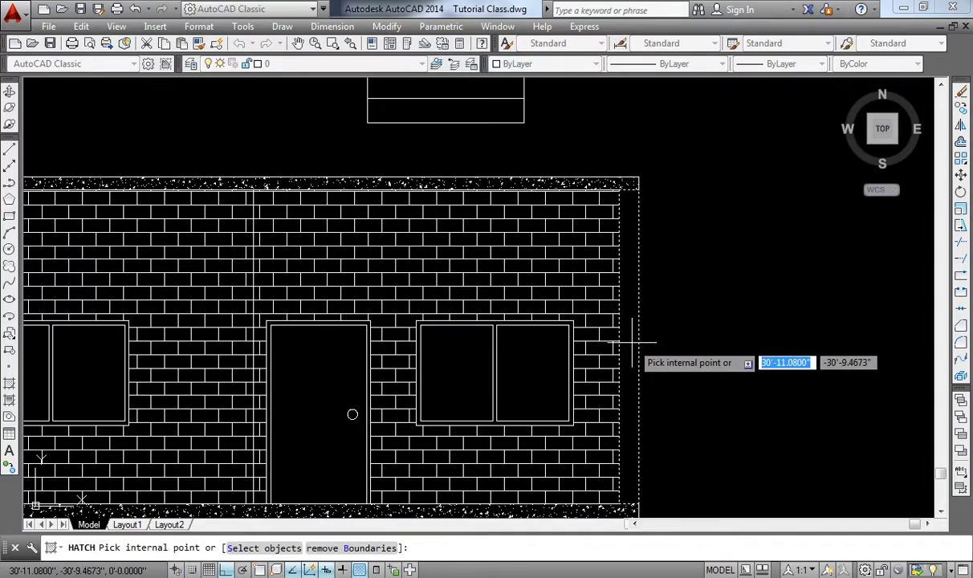
key(Return)
click(490, 512)
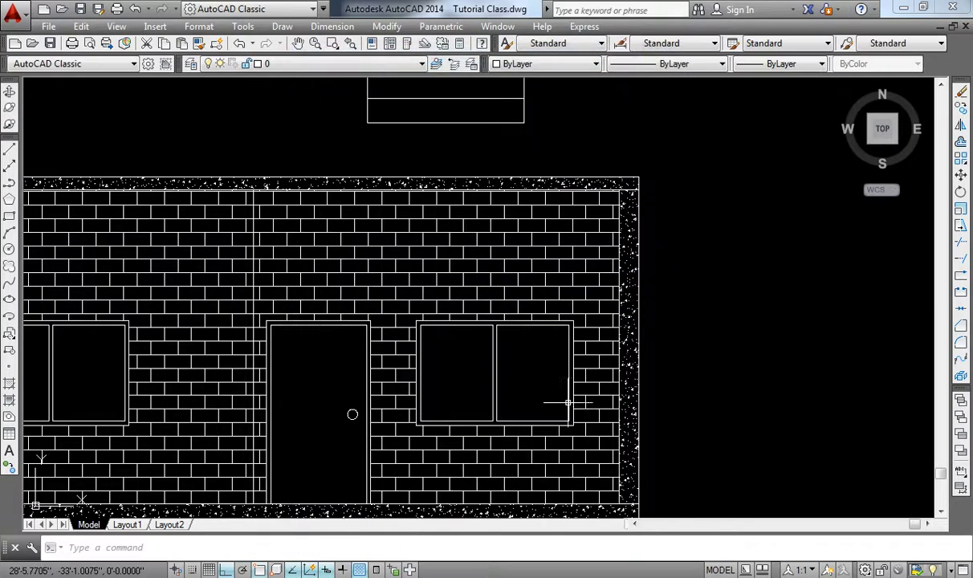
scroll(630, 326, down, 4)
middle_click(554, 325)
middle_click(554, 325)
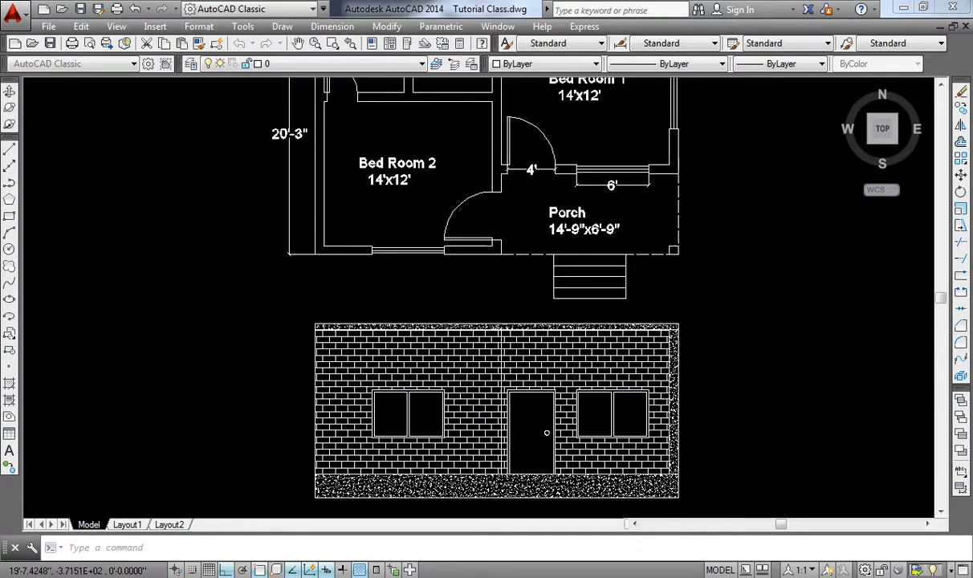